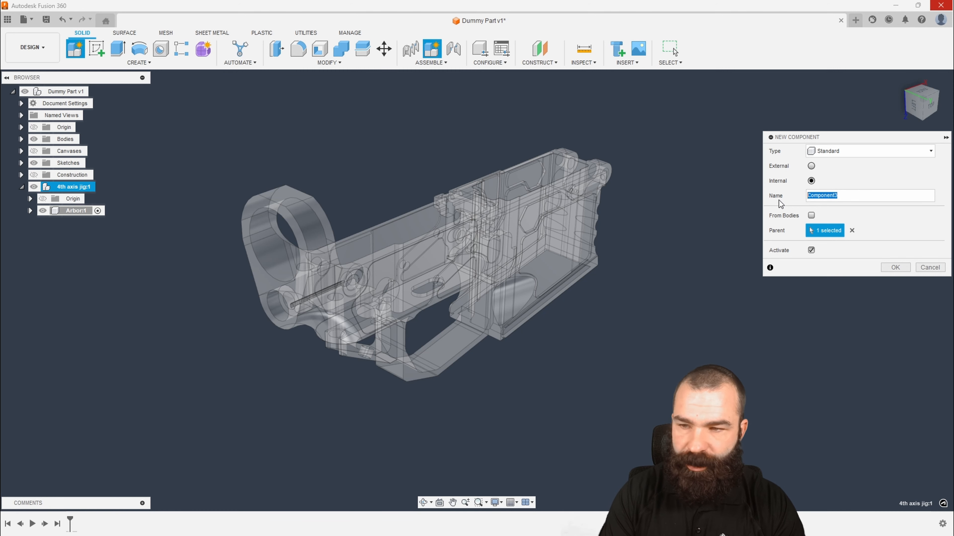
Create the new component under the 4th axis jig with the name Plat, and activate the Arbor component.
text(Plat)
key(Return)
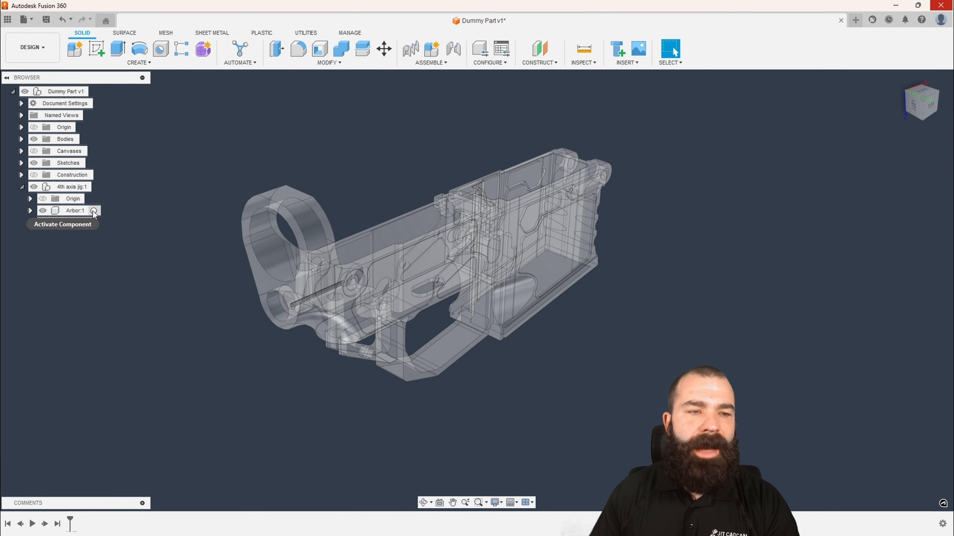
click(93, 210)
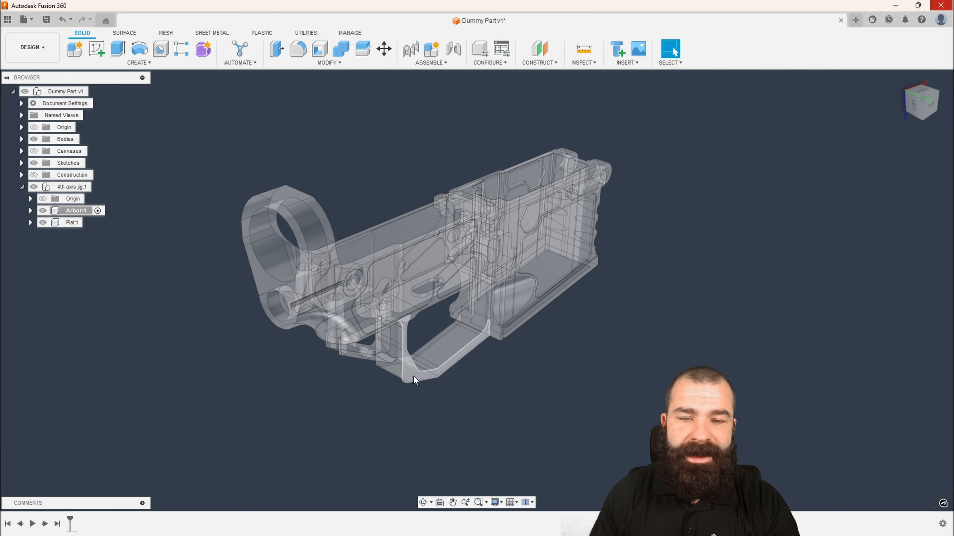
Start a sketch on the trigger guard's flat side face and draw two concentric circles, about 2.92 in and 1.07 in across, over the guard opening.
click(97, 46)
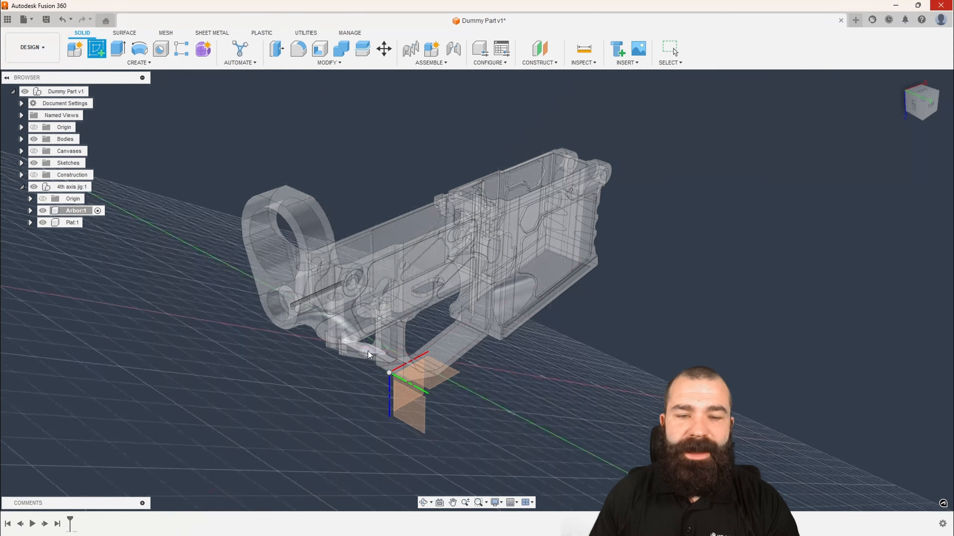
click(407, 374)
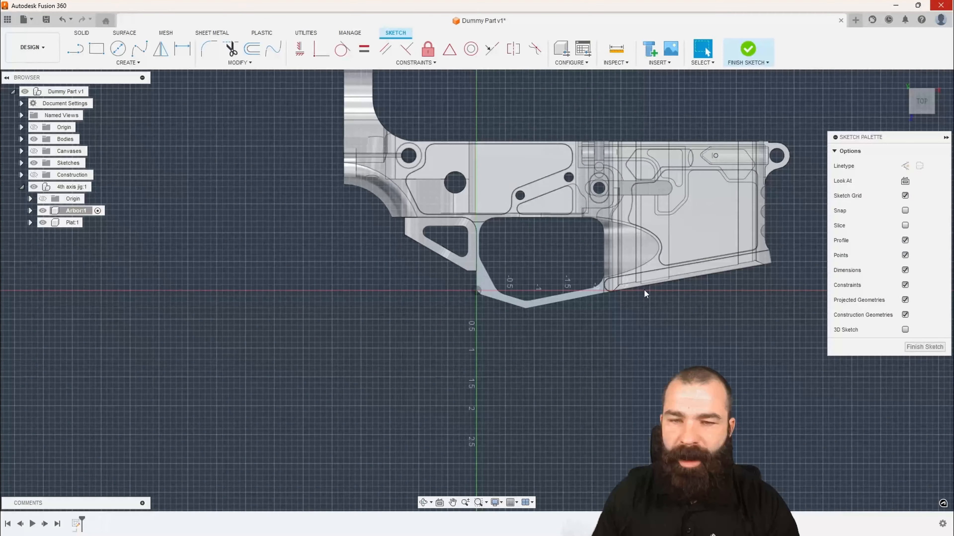
scroll(653, 272, up, 3)
key(c)
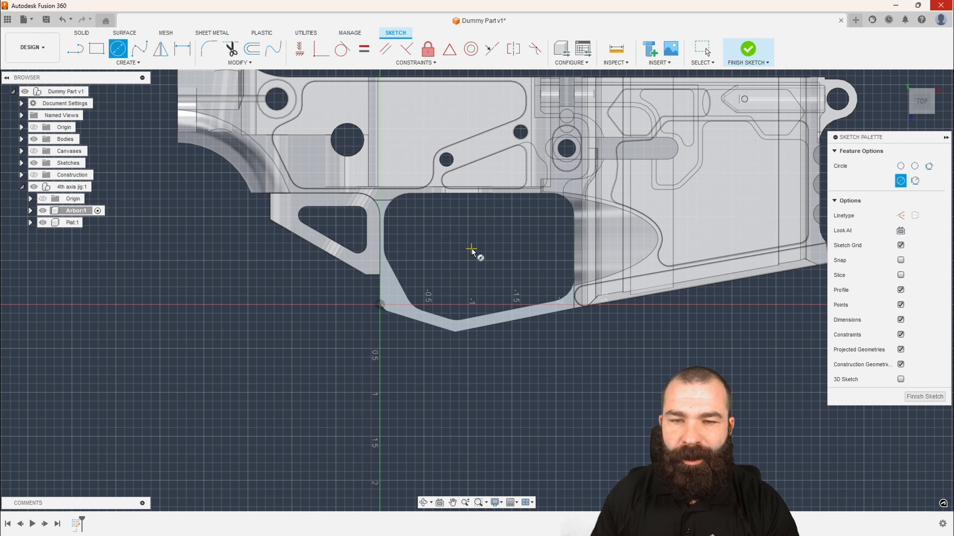
click(471, 249)
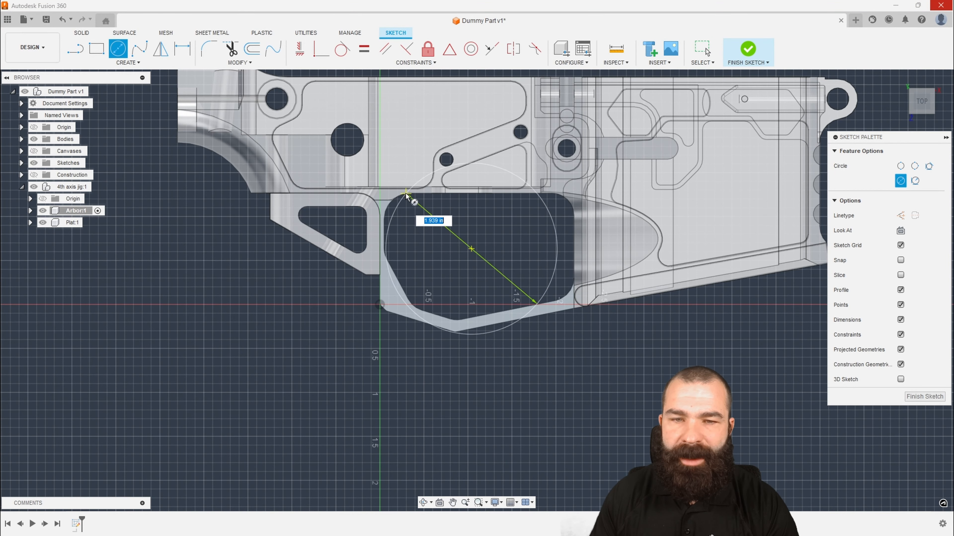
click(372, 173)
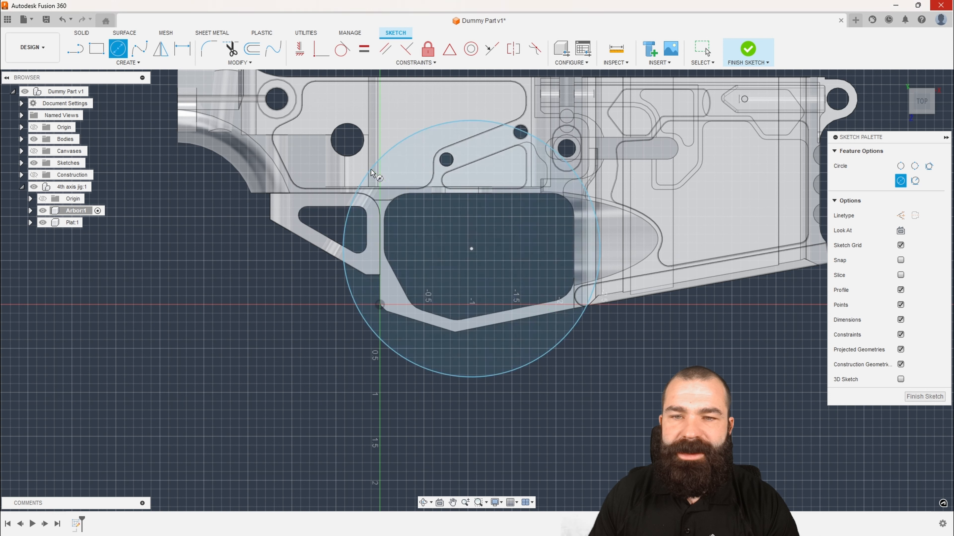
click(471, 250)
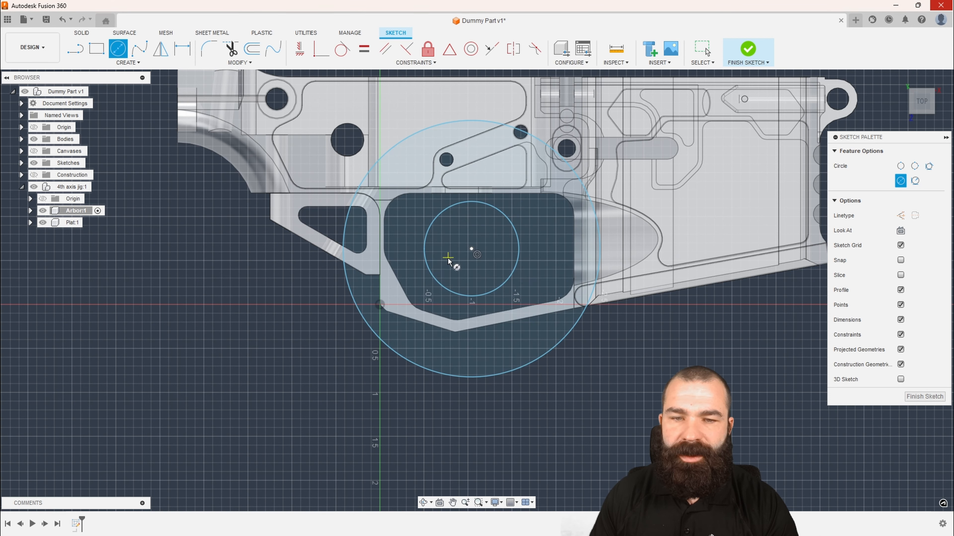
Dimension the inner circle's diameter at 1.0 in.
key(d)
click(428, 266)
click(300, 321)
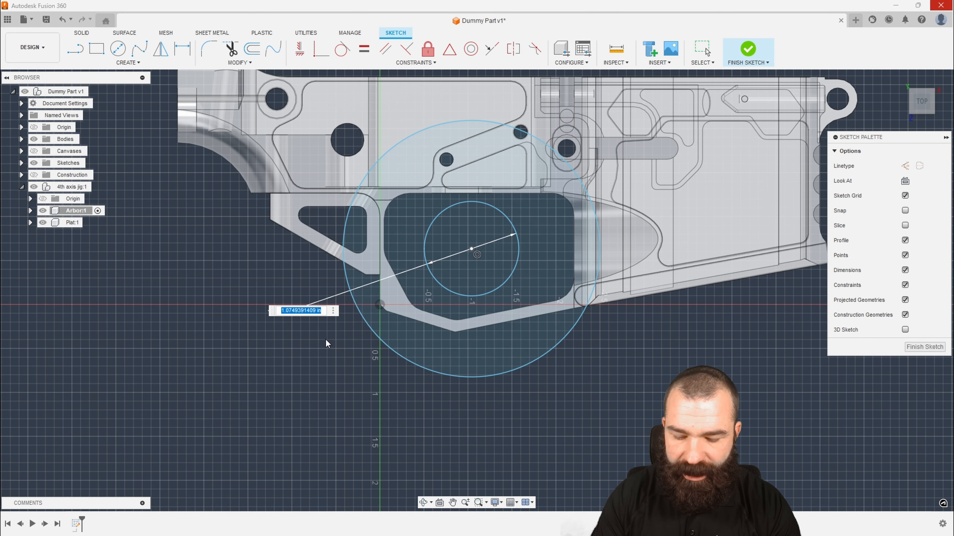
text(1)
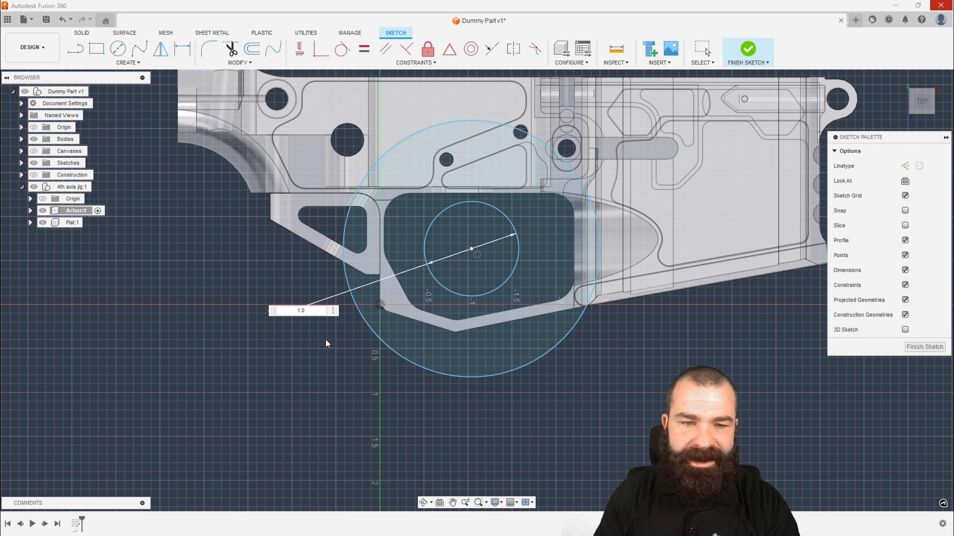
key(Return)
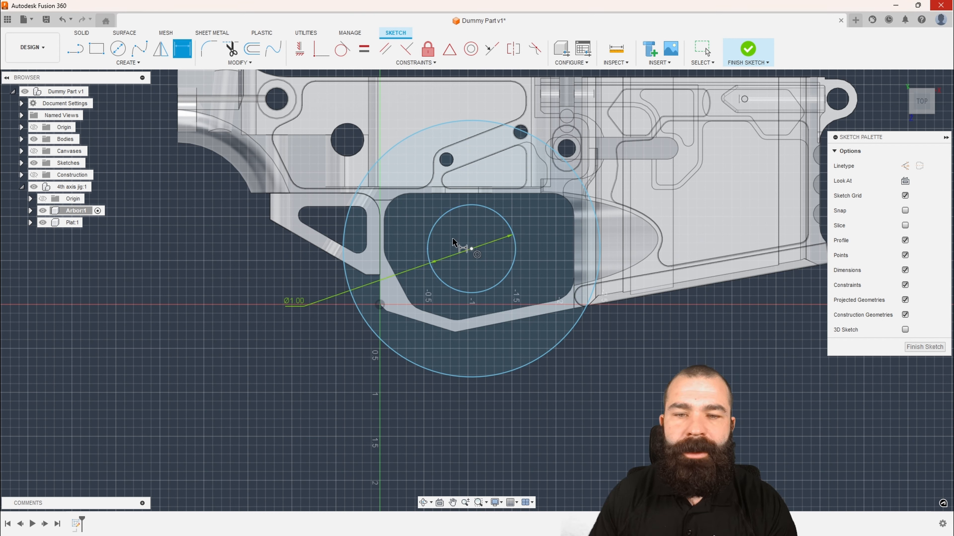
key(Escape)
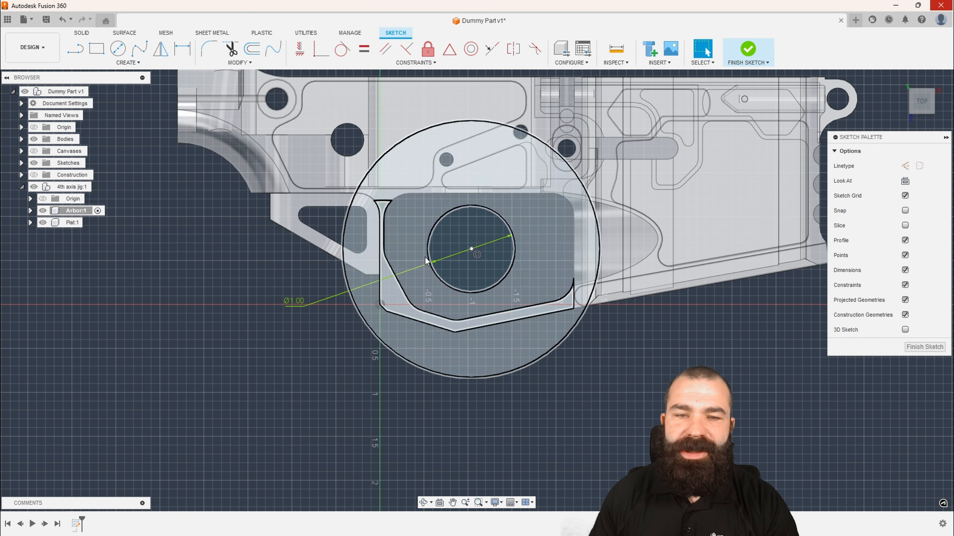
Dimension the outer circle's diameter at 2.0 in.
key(d)
click(383, 336)
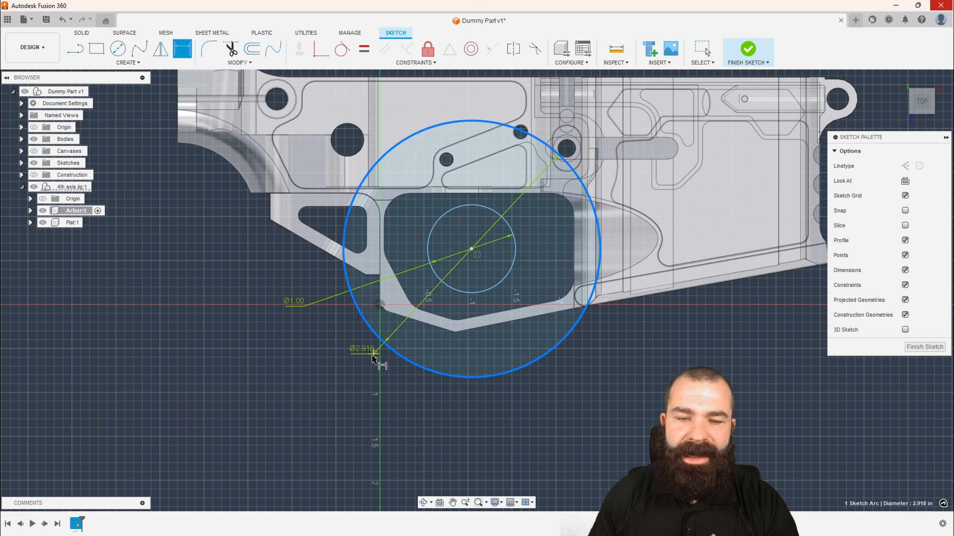
click(363, 370)
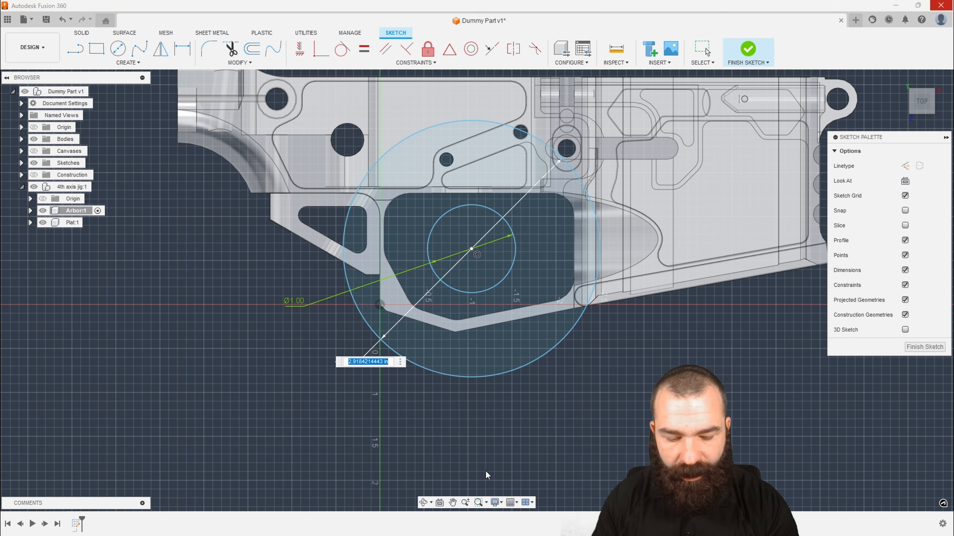
text(2.0)
key(Return)
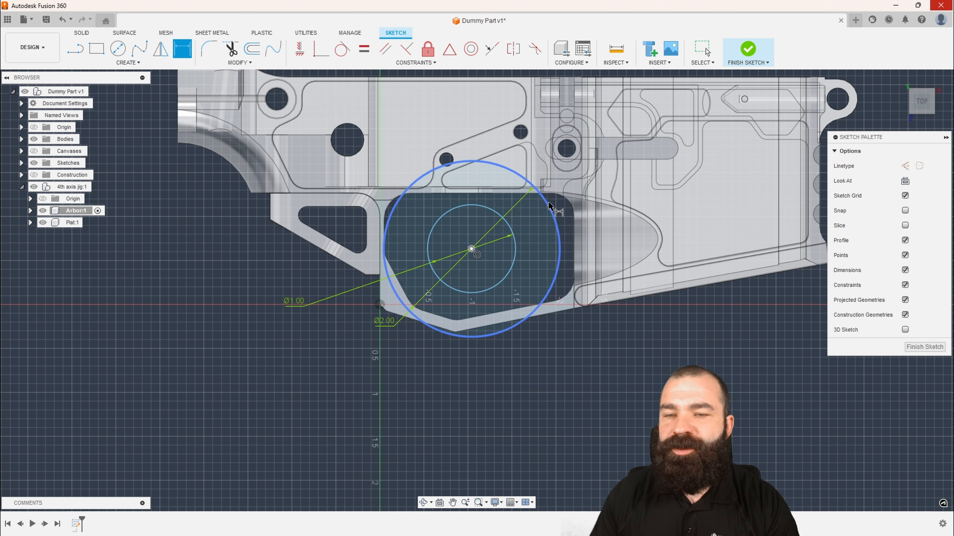
key(Escape)
Change the outer circle's diameter to 3 in and shift the circles' shared center slightly toward the magazine well.
double_click(387, 325)
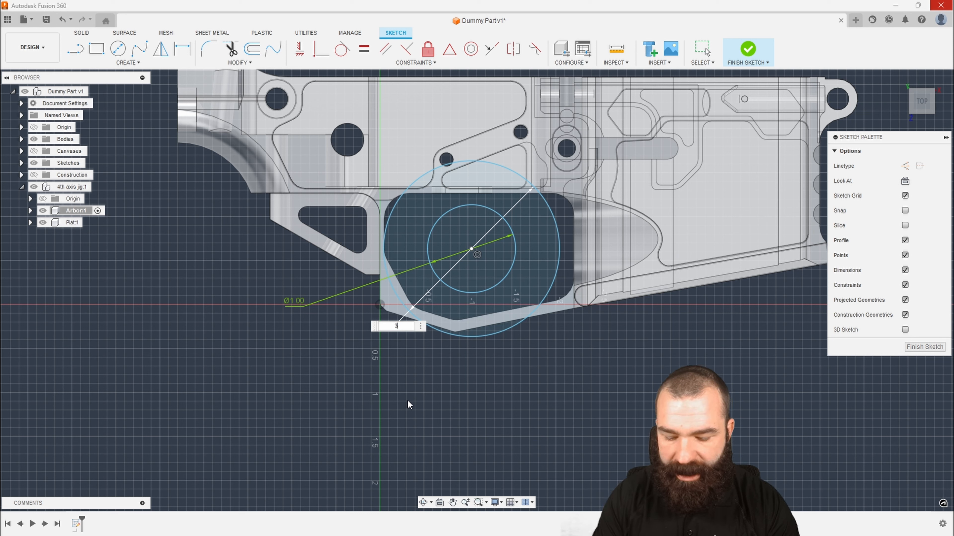
key(Return)
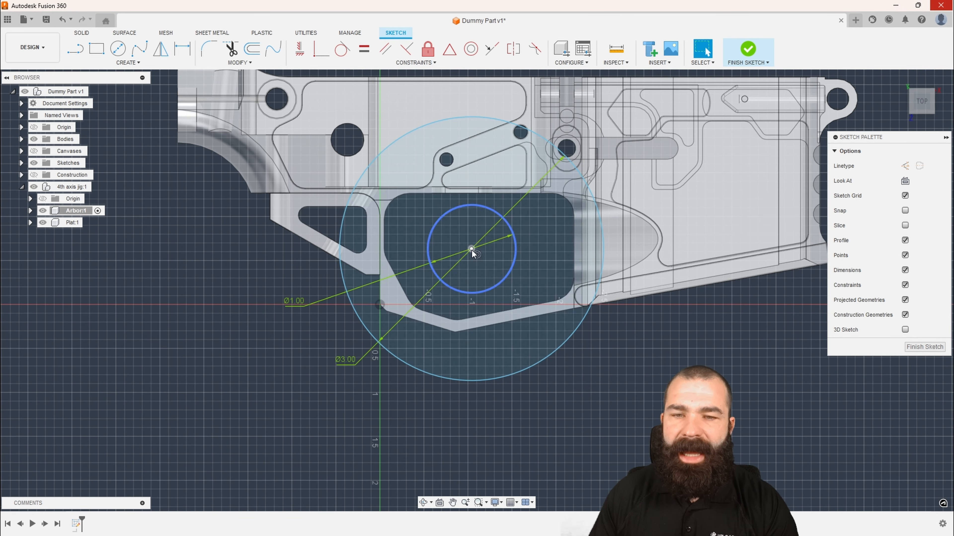
drag(471, 249, 494, 255)
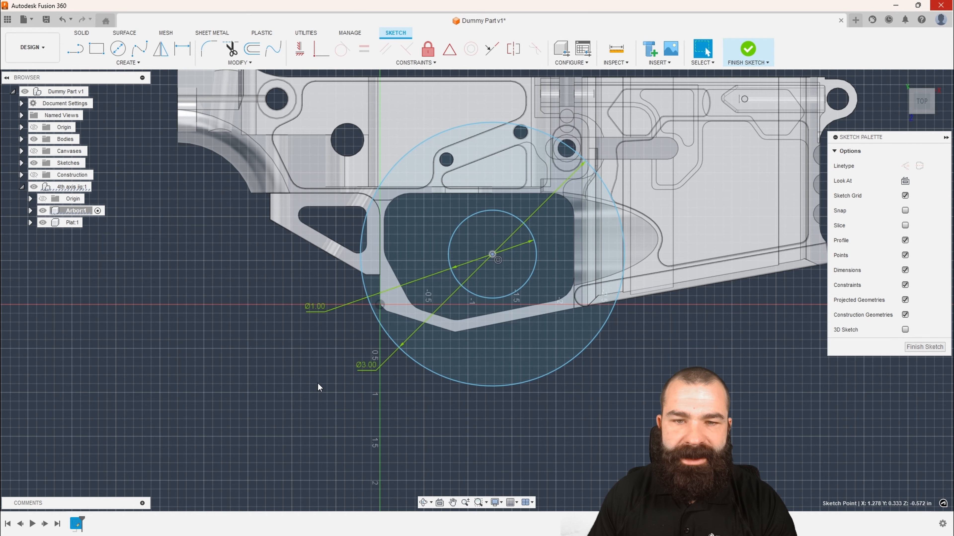
Extrude all three profiles inside the outer circle .375 in away from the part as a new body.
key(e)
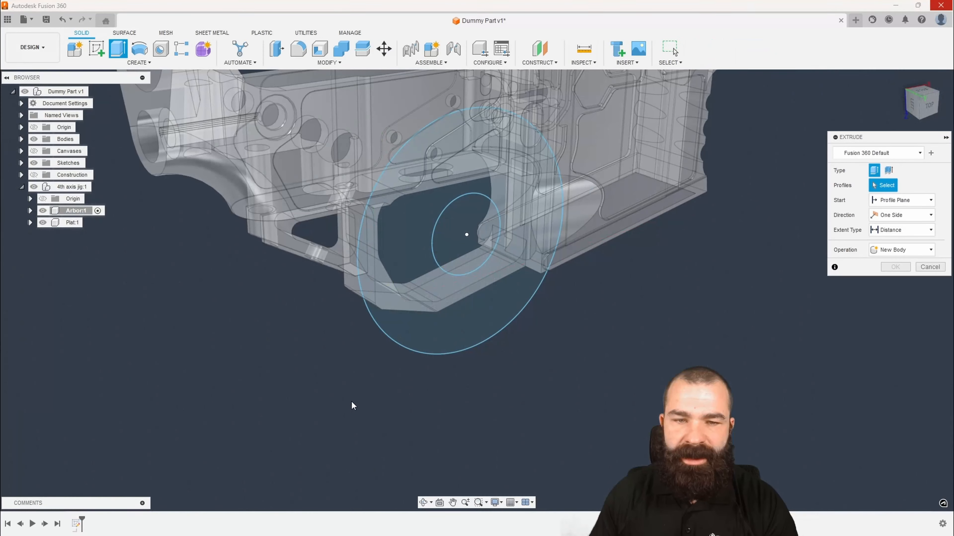
click(418, 322)
click(450, 263)
click(484, 265)
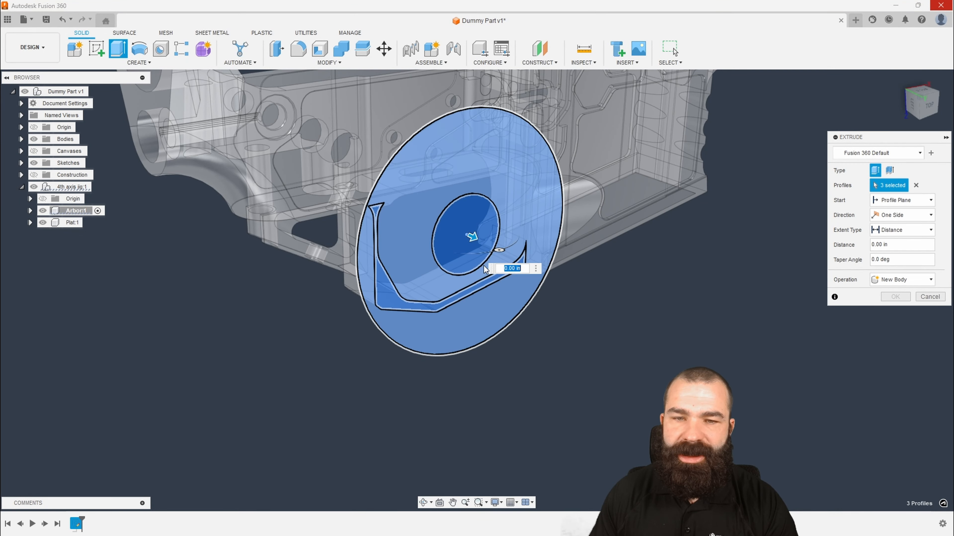
mouse_move(473, 241)
mouse_down()
mouse_move(511, 262)
mouse_move(488, 245)
mouse_up()
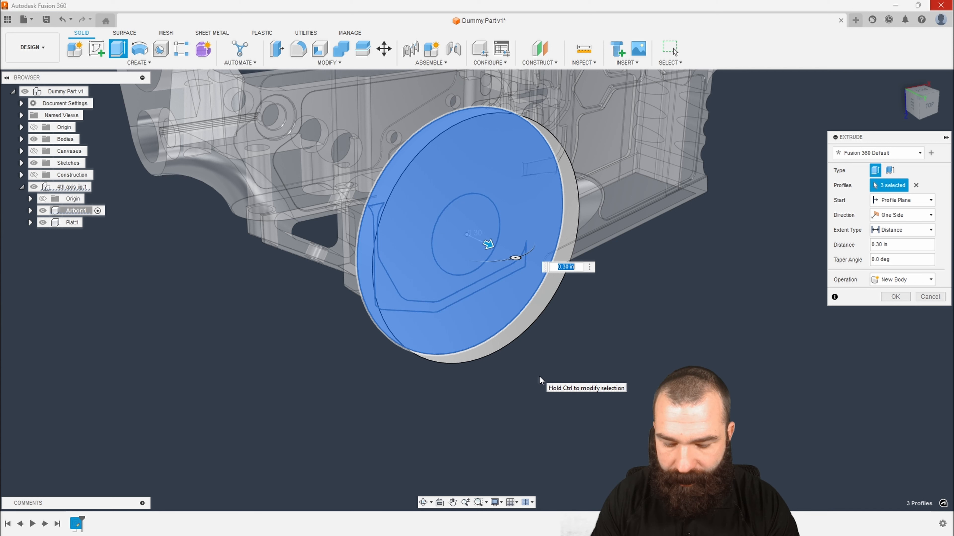
text(.375)
key(Return)
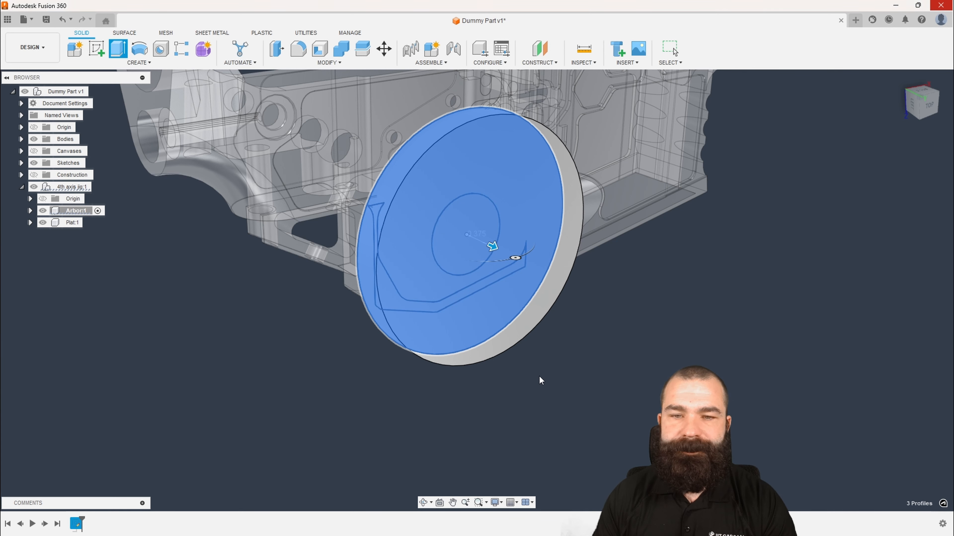
Show the Arbor's Sketch1 and extrude its three profiles -0.60 in toward the part, joined to the existing disc.
click(30, 211)
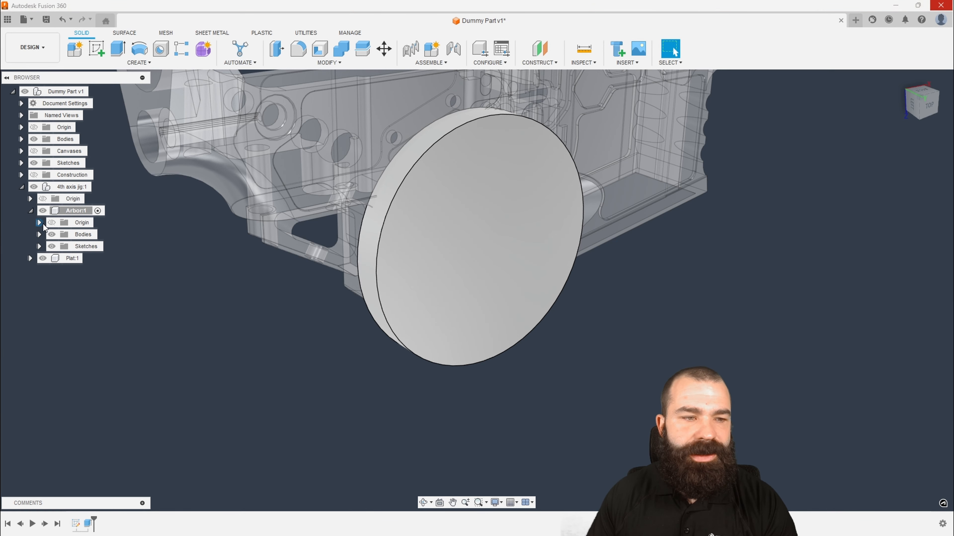
click(39, 246)
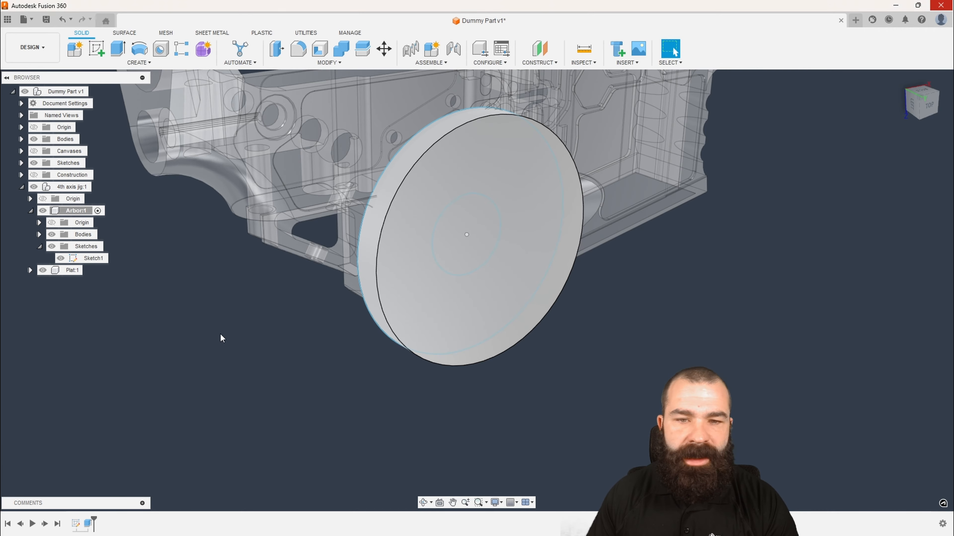
key(e)
shift+middle_drag(466, 262, 497, 349)
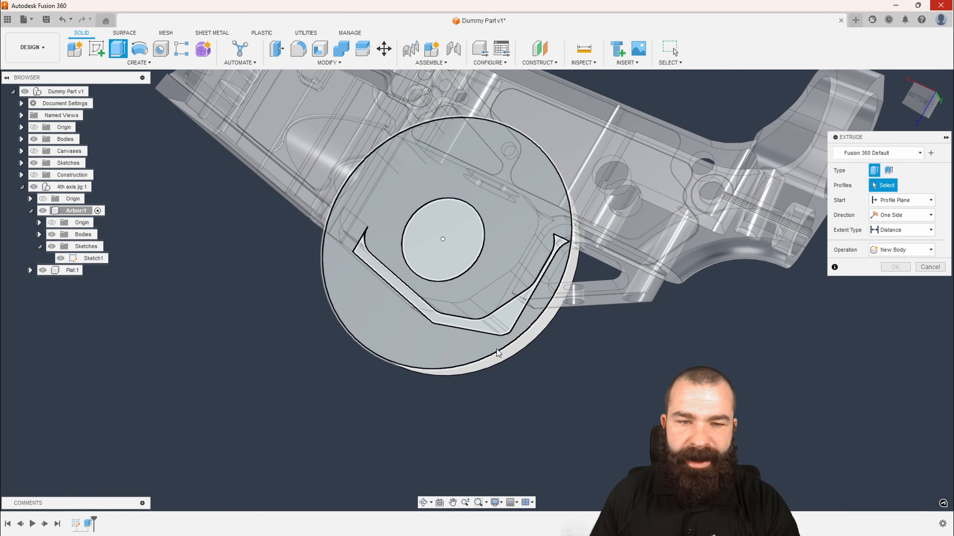
click(475, 281)
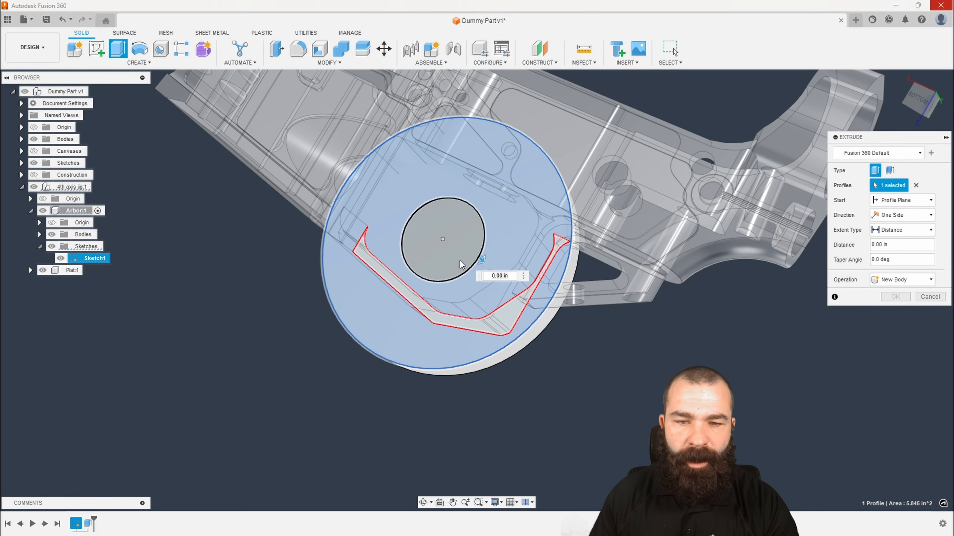
click(456, 270)
click(444, 321)
shift+middle_drag(445, 321, 426, 335)
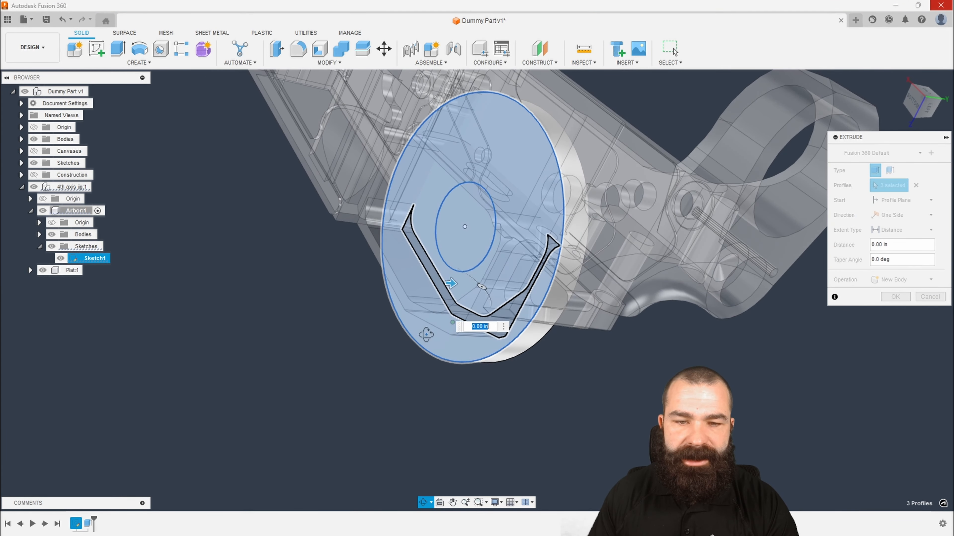
drag(452, 282, 430, 284)
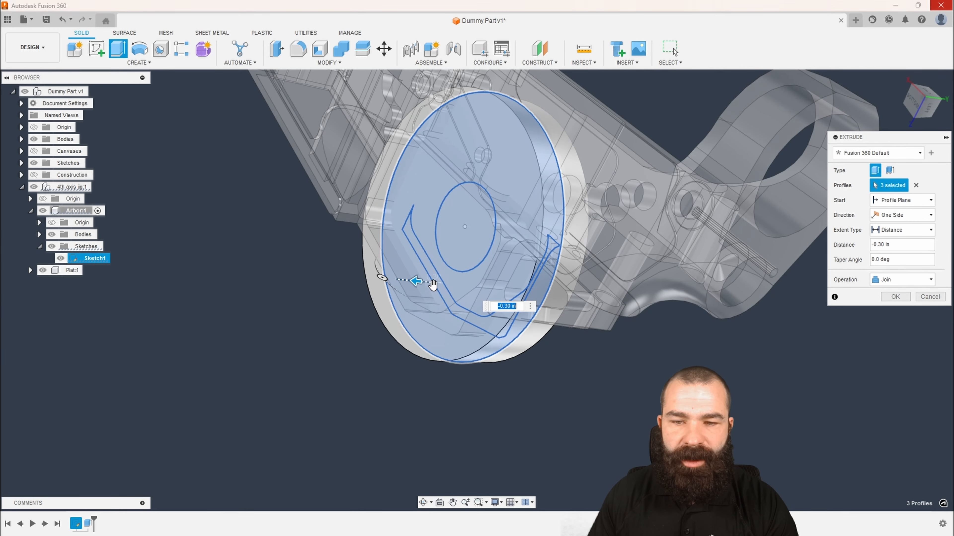
shift+middle_drag(507, 338, 724, 217)
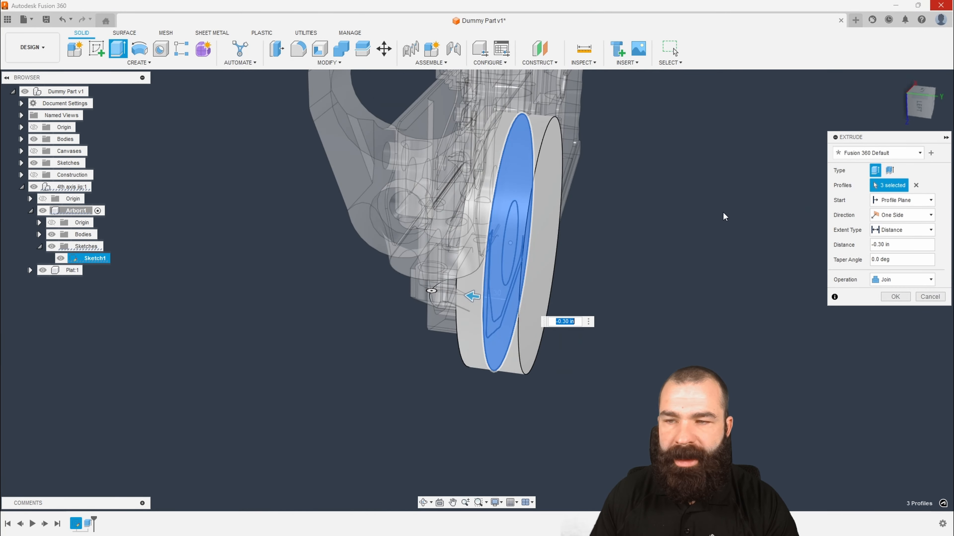
click(918, 105)
drag(463, 324, 419, 324)
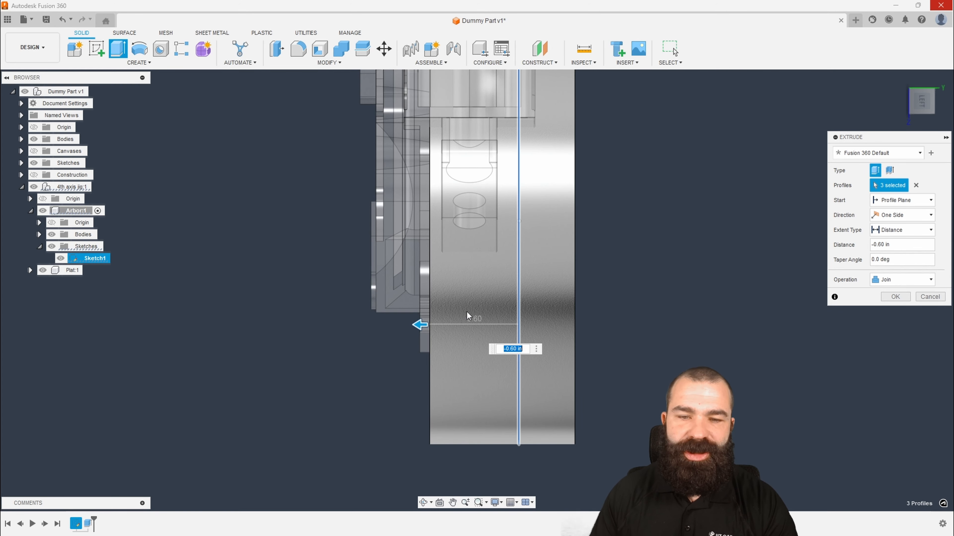
click(894, 297)
Extrude the Arbor sketch's inner circle 1.60 in away from the part, hiding the Arbor bodies while selecting the profile.
shift+middle_drag(675, 347, 394, 386)
key(e)
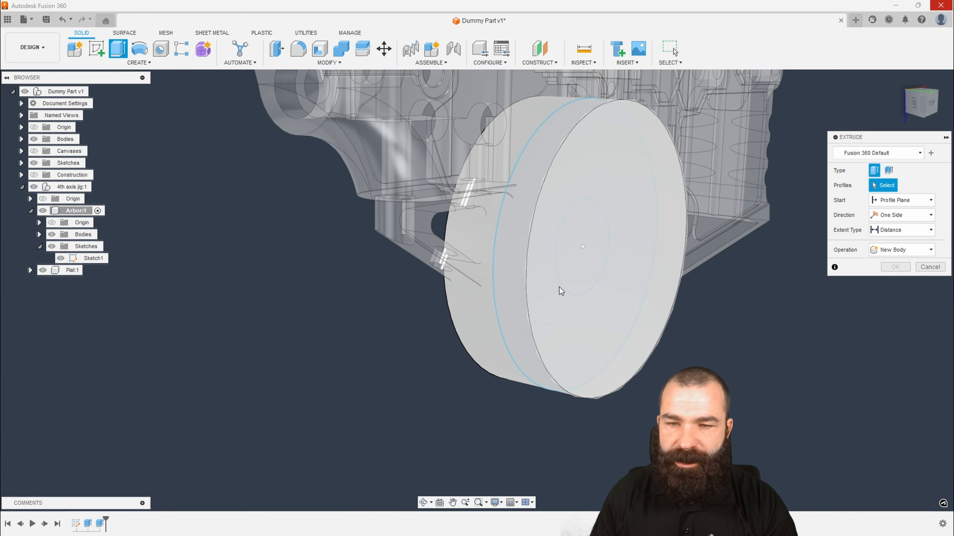
click(51, 234)
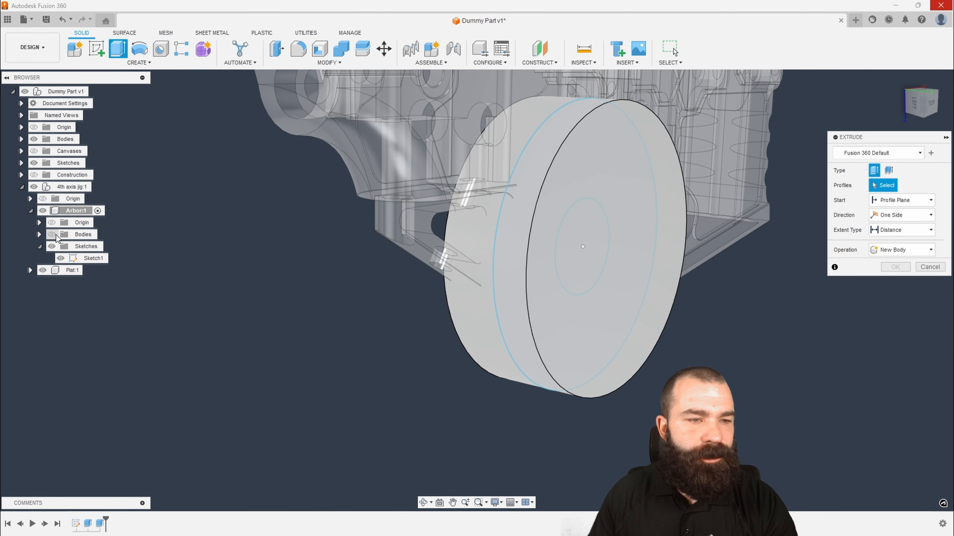
click(568, 263)
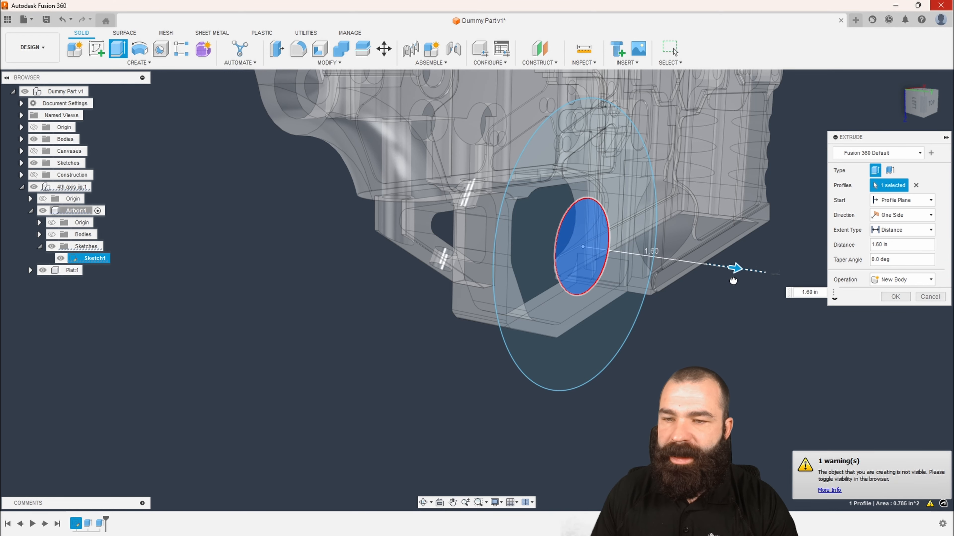
click(60, 258)
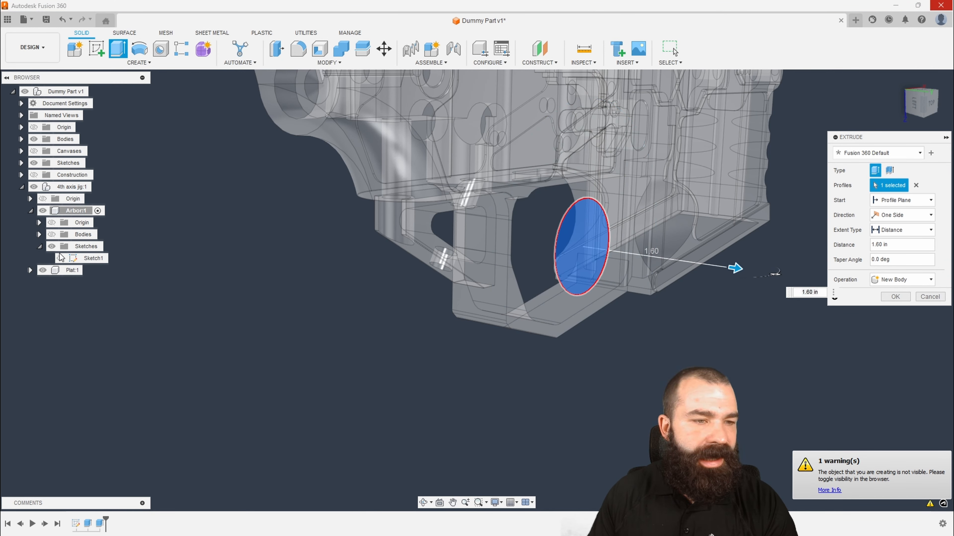
click(61, 259)
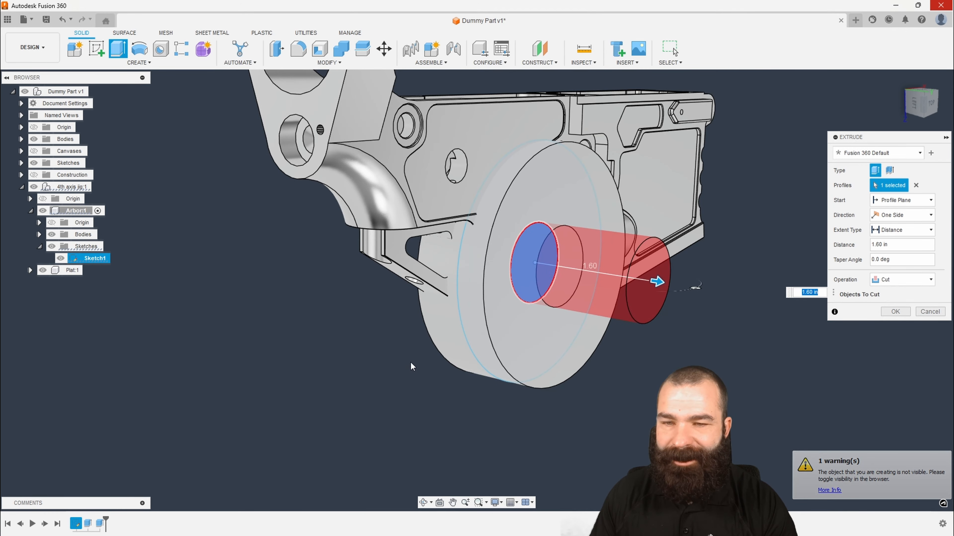
Make the central shaft extrusion join the existing disc and shorten it slightly.
click(909, 280)
click(904, 295)
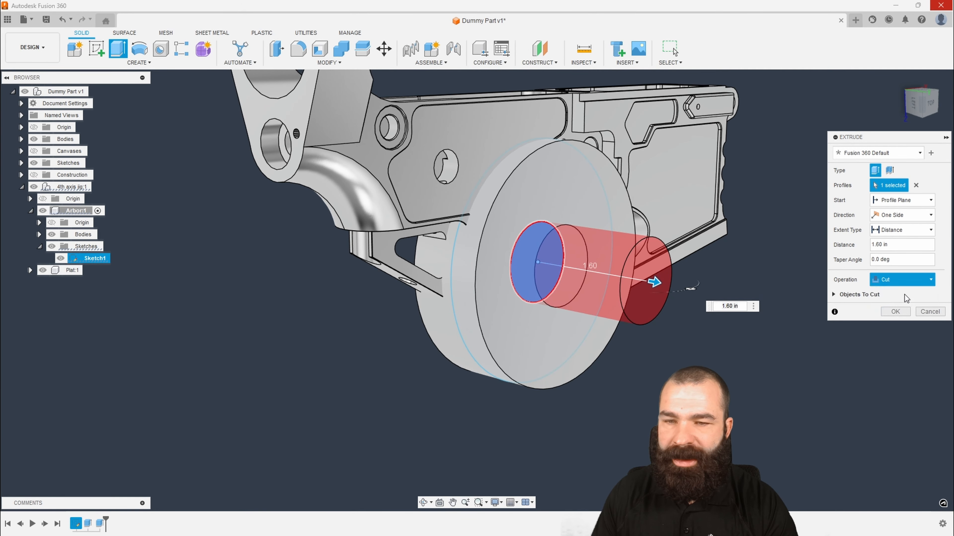
shift+middle_drag(727, 342, 729, 349)
scroll(570, 310, up, 2)
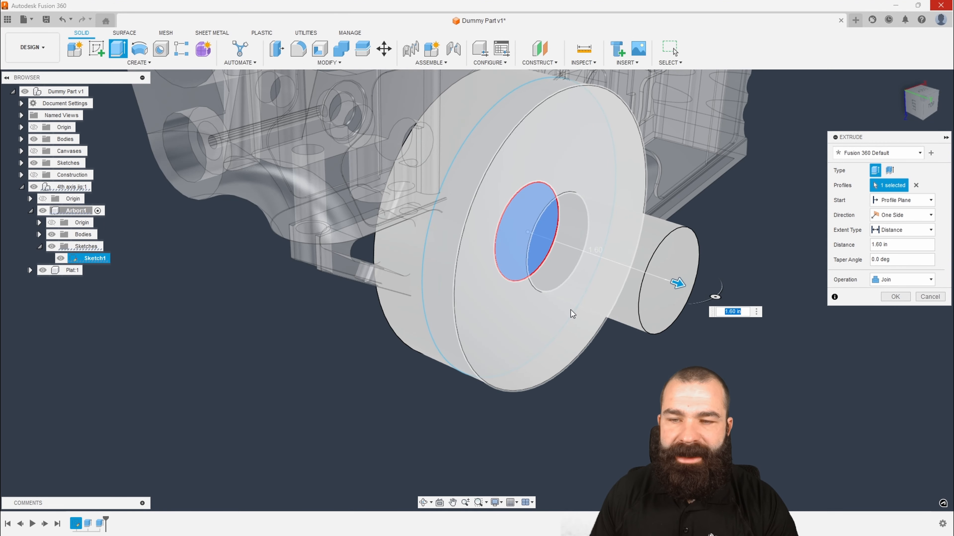
drag(678, 283, 670, 281)
click(896, 298)
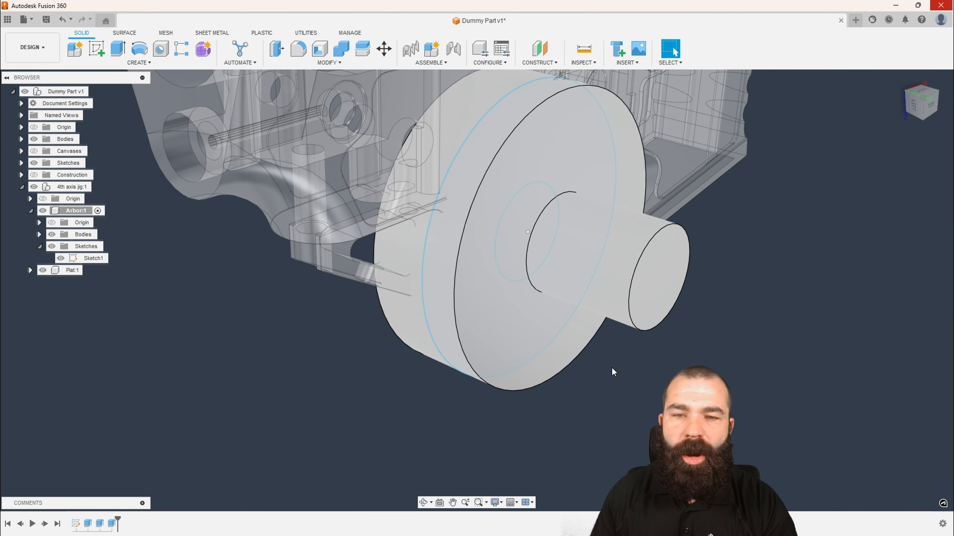
Combine the Arbor body with the dummy receiver as a cut, keeping the receiver as the tool body.
mouse_move(611, 366)
shift+middle_down()
mouse_move(554, 362)
mouse_move(600, 352)
mouse_move(554, 345)
mouse_move(596, 358)
shift+middle_up()
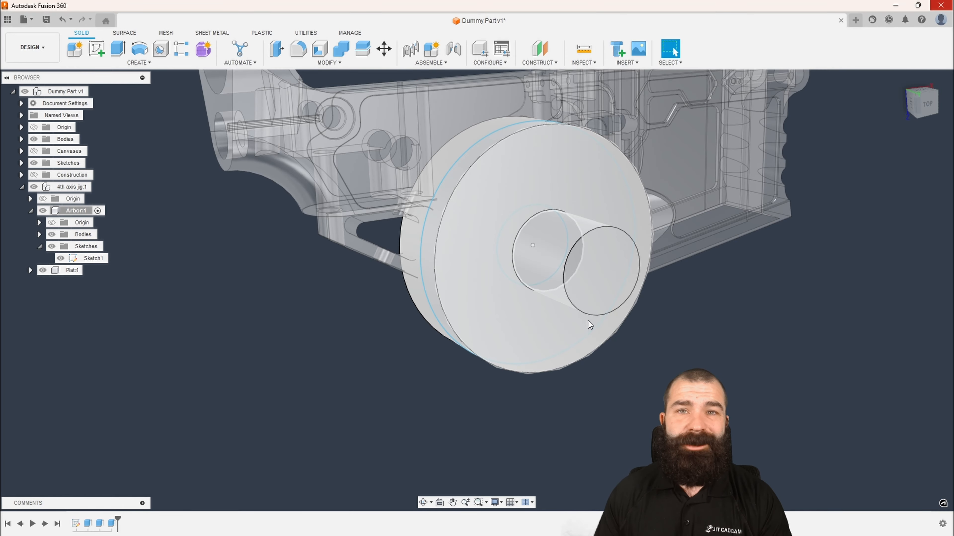
shift+middle_drag(588, 325, 553, 332)
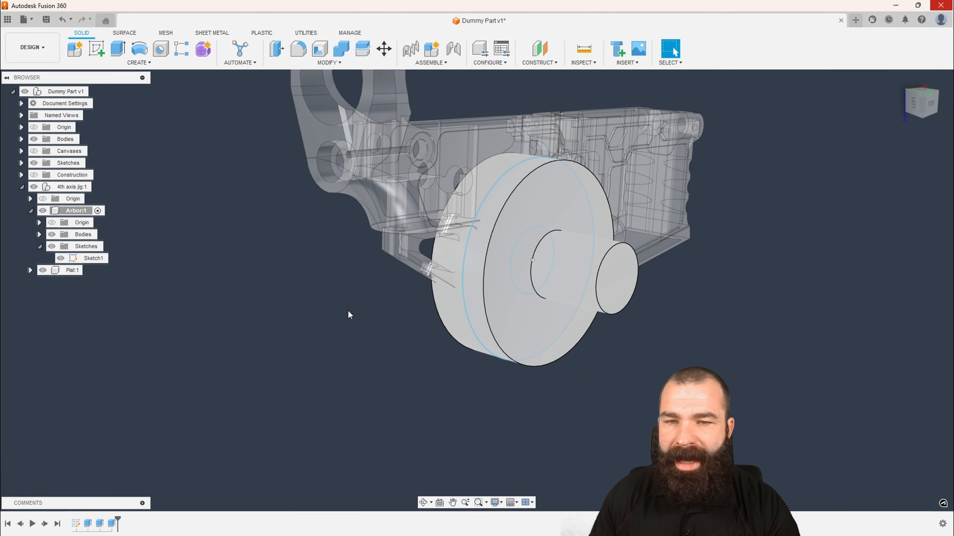
click(340, 50)
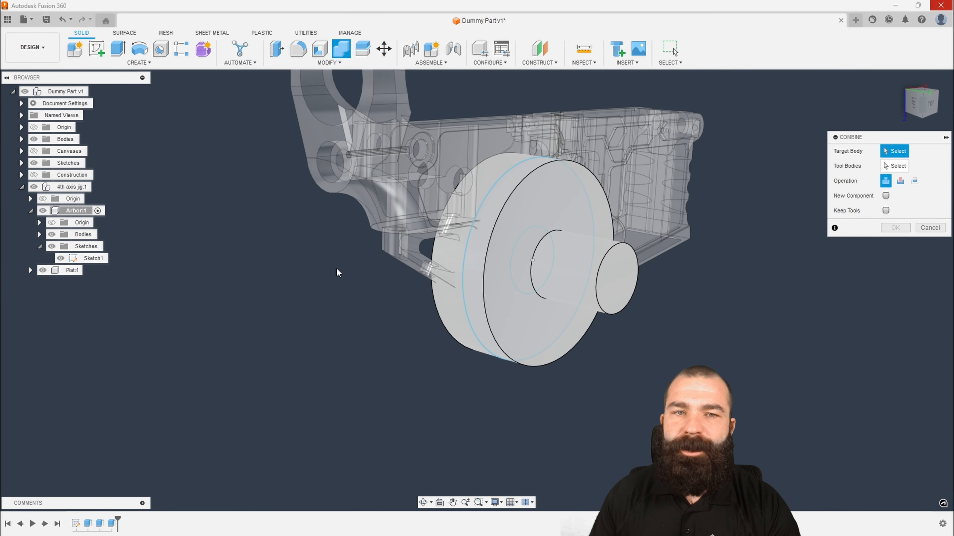
click(537, 314)
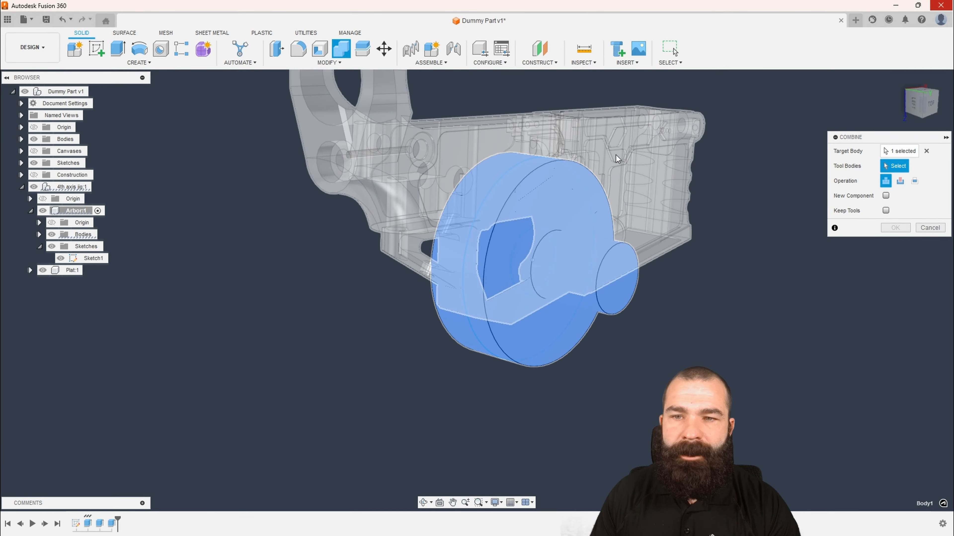
click(657, 204)
shift+middle_drag(664, 248, 695, 245)
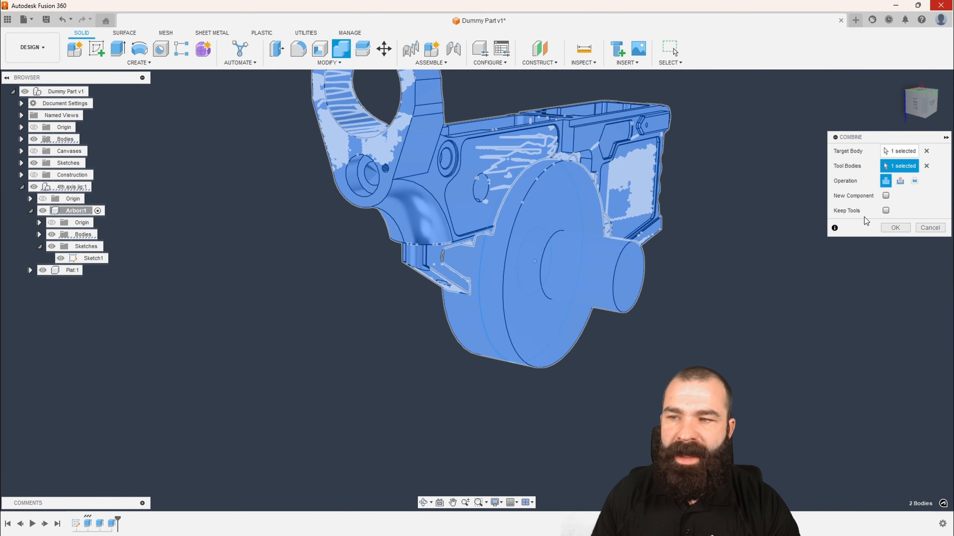
click(902, 186)
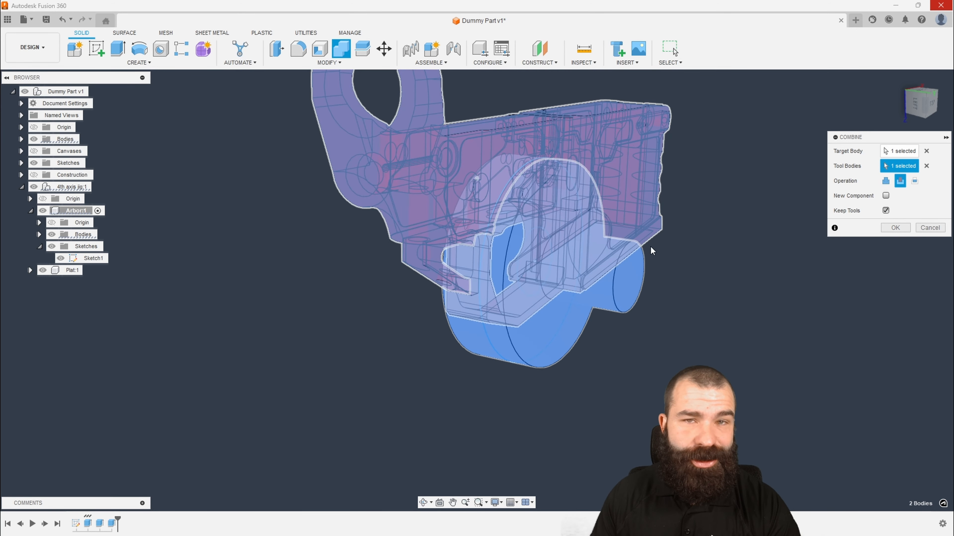
click(896, 228)
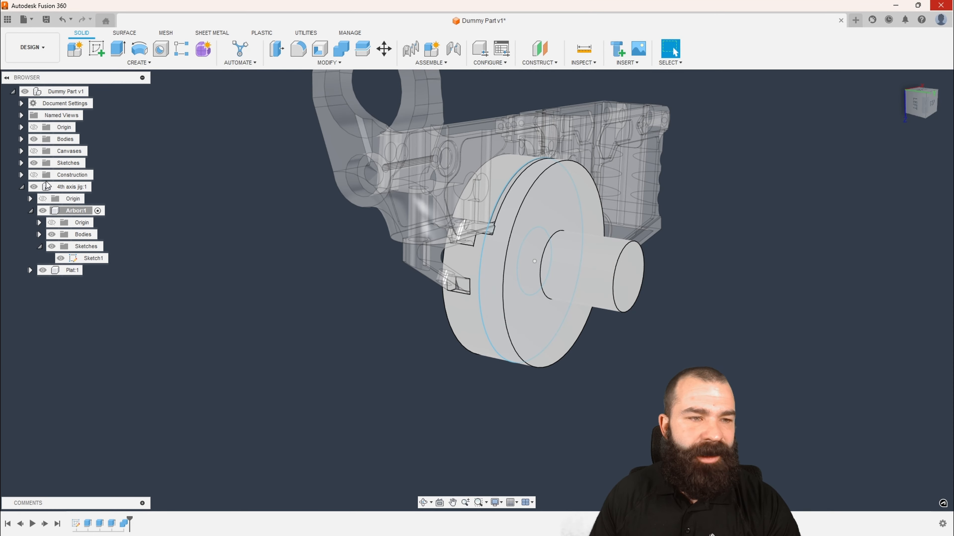
Hide the dummy part's bodies and inspect the pocket cut into the Arbor disc from several angles.
click(33, 140)
shift+middle_drag(288, 163, 339, 199)
scroll(398, 275, up, 3)
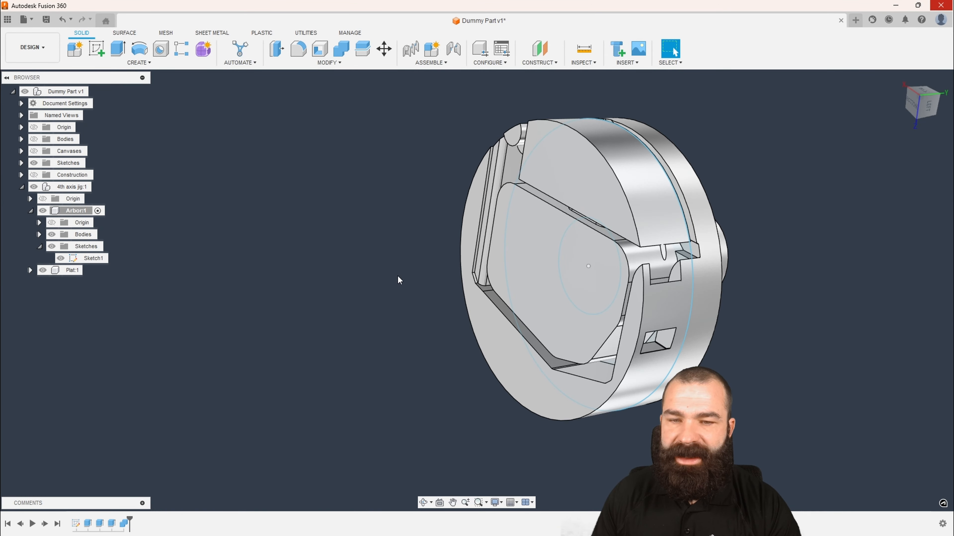
scroll(400, 278, up, 2)
mouse_move(401, 278)
shift+middle_down()
mouse_move(423, 317)
mouse_move(413, 257)
mouse_move(415, 269)
shift+middle_up()
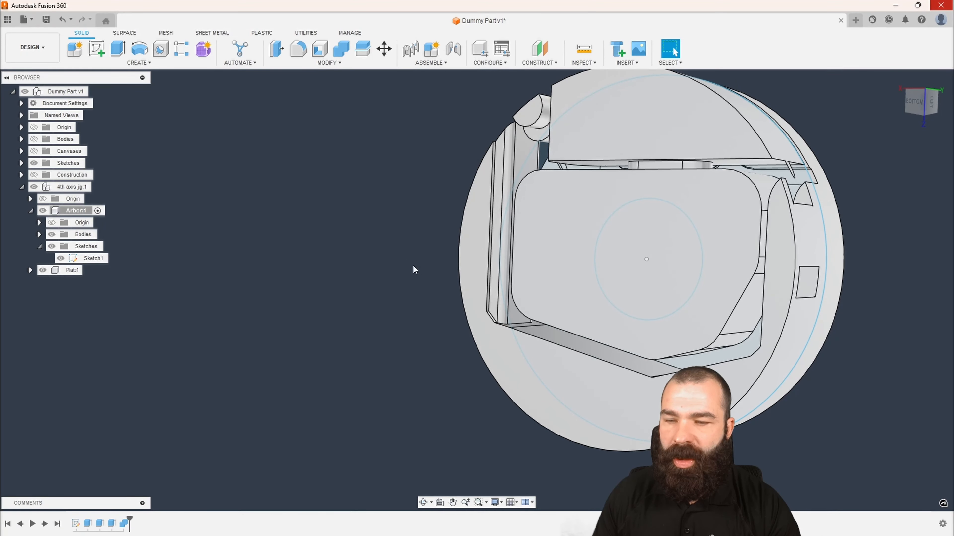
shift+middle_drag(461, 306, 488, 290)
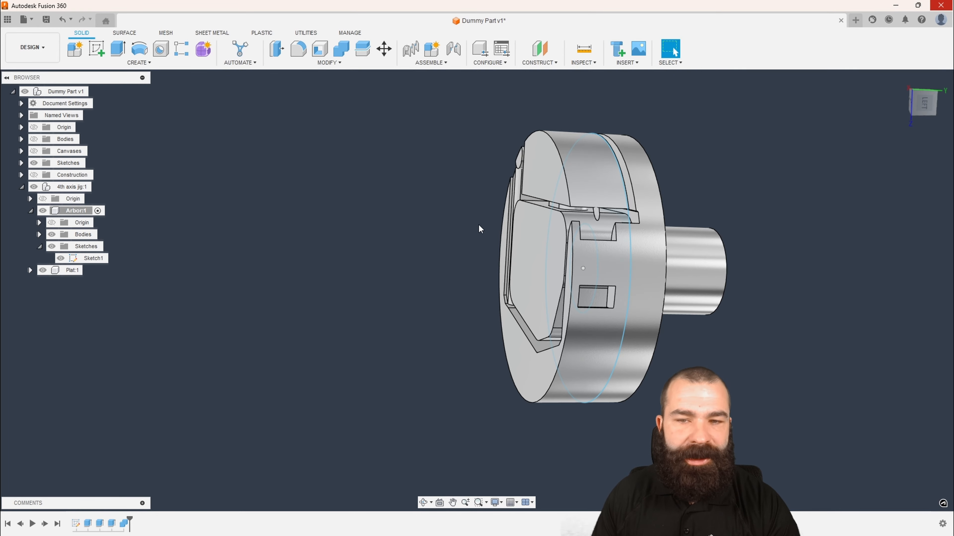
shift+middle_drag(479, 224, 500, 223)
Delete the four faces of the small protruding recess in the pocket's narrow slot below the raised segment.
scroll(603, 208, up, 5)
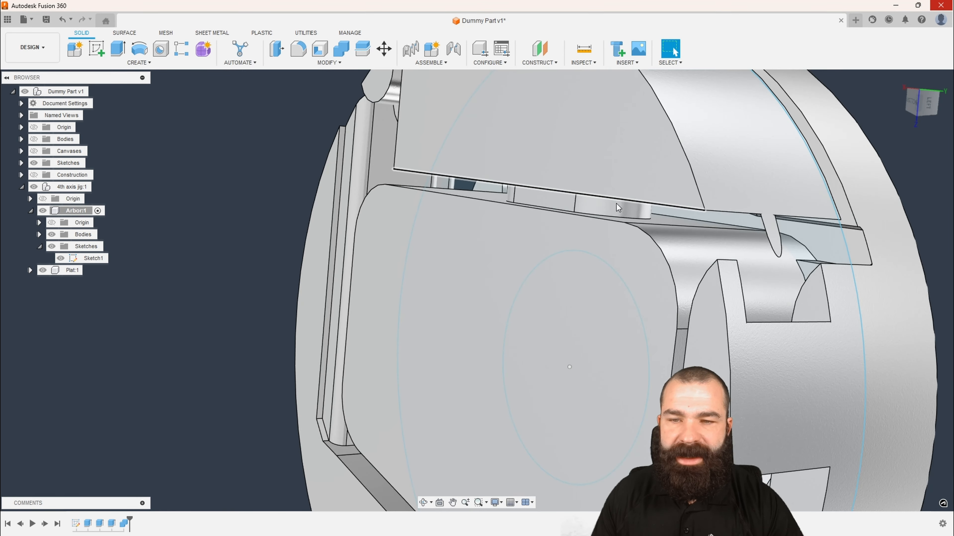
scroll(616, 204, up, 2)
click(613, 207)
shift+click(529, 204)
shift+middle_drag(530, 204, 564, 205)
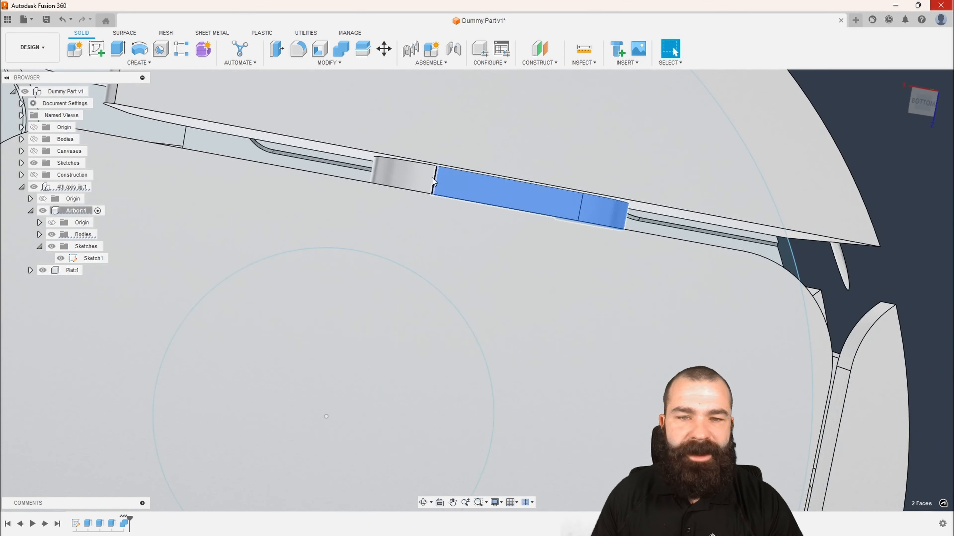
shift+middle_drag(432, 178, 442, 206)
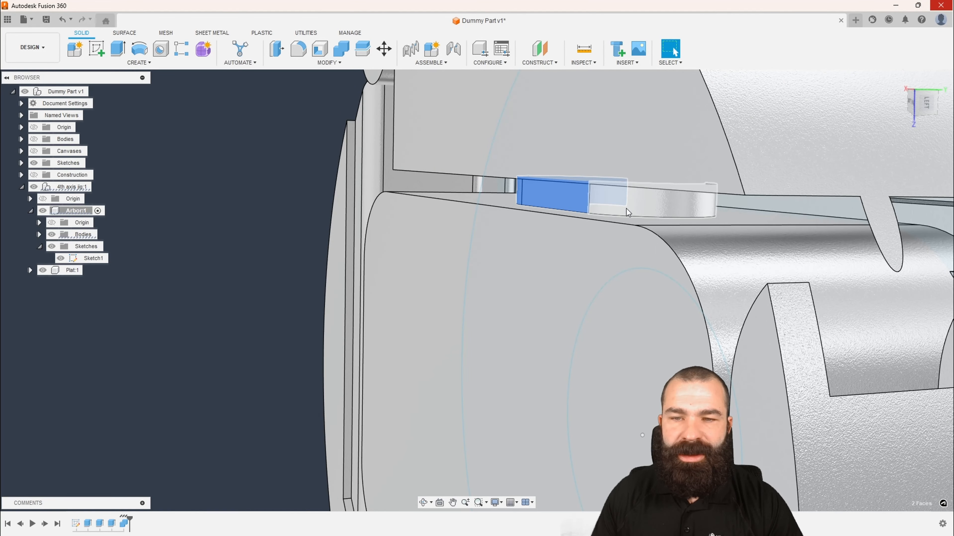
shift+middle_drag(626, 209, 760, 200)
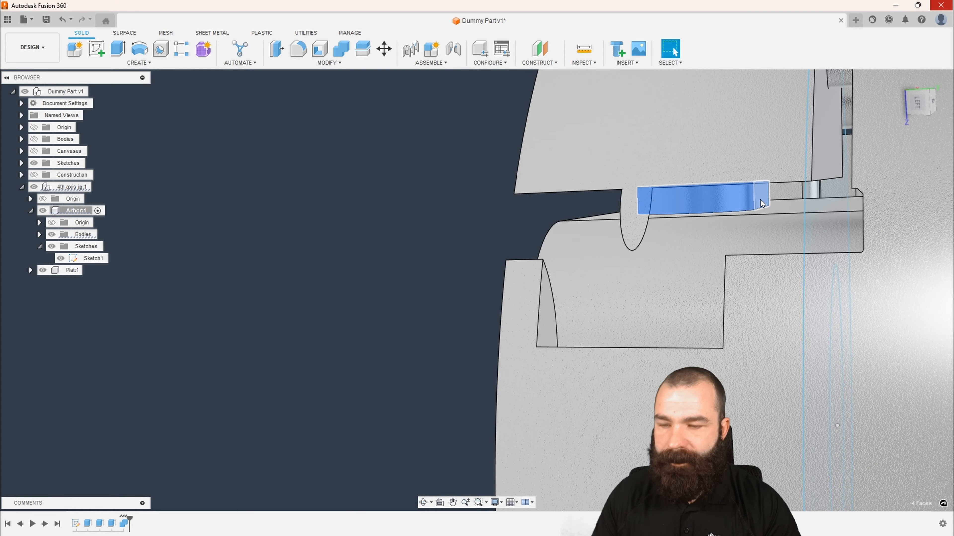
key(Delete)
Delete the rounded sliver left standing at the outer edge of the pocket.
scroll(660, 222, down, 5)
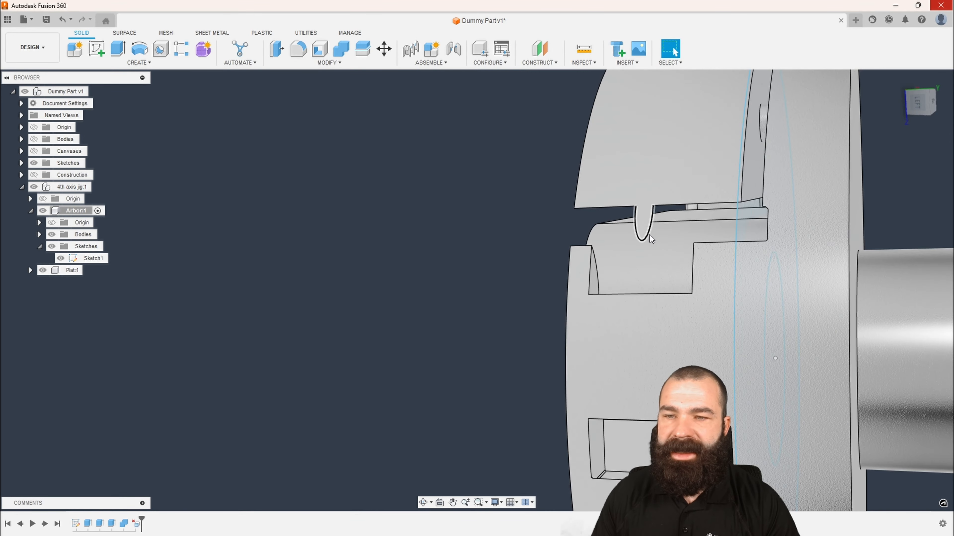
shift+middle_drag(649, 235, 655, 230)
scroll(656, 229, up, 6)
scroll(639, 224, down, 2)
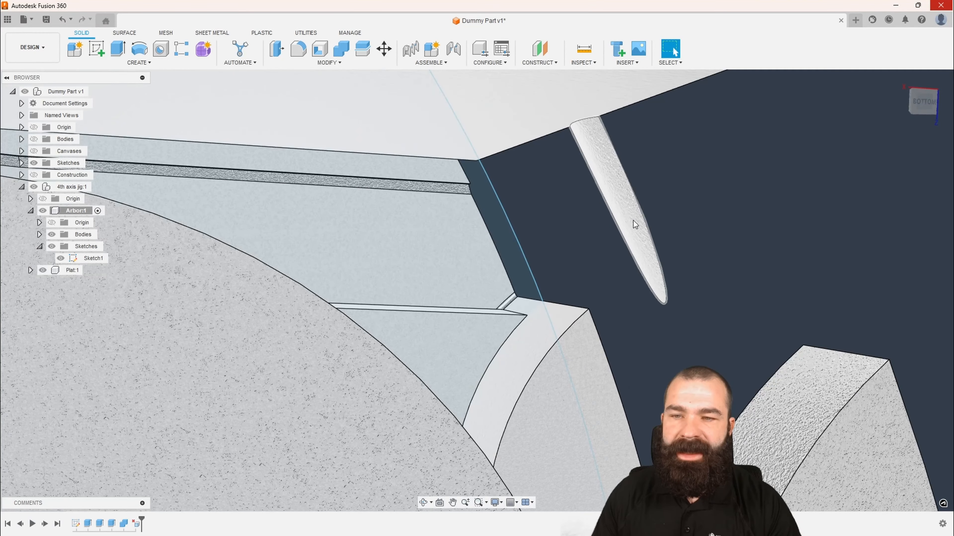
scroll(694, 225, down, 3)
scroll(745, 236, down, 1)
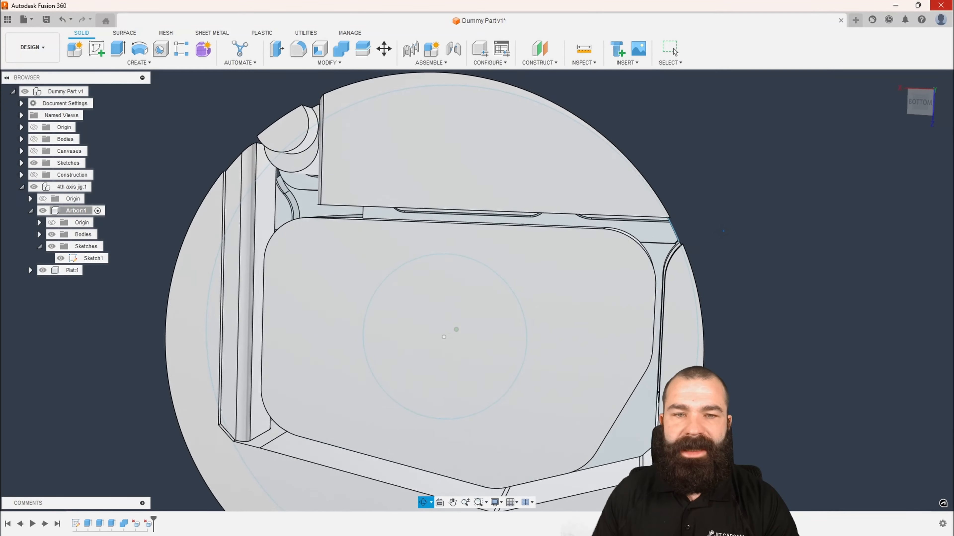
Hide the Arbor's Sketch1 and delete the leftover rounded features inside the thin slot behind the raised segment.
shift+middle_drag(745, 235, 511, 249)
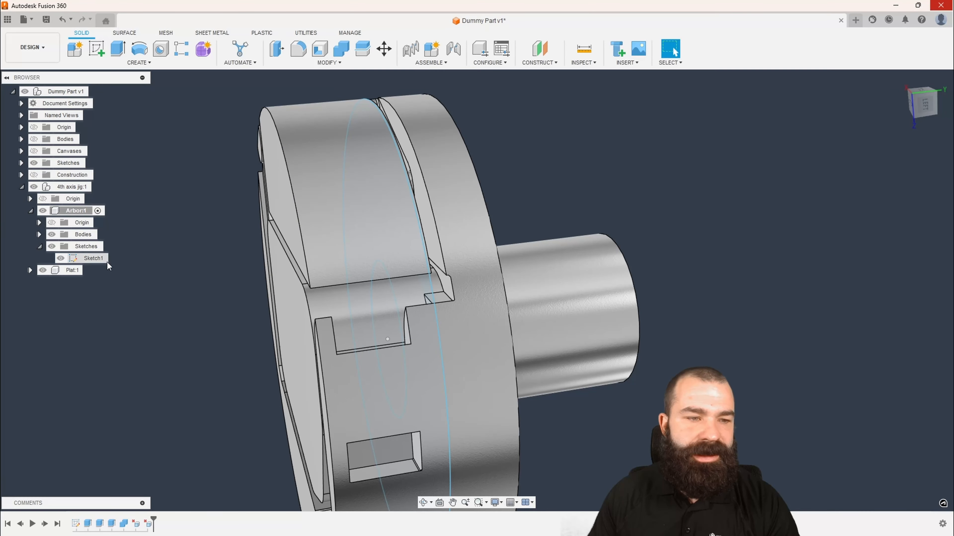
click(64, 260)
mouse_move(330, 313)
shift+middle_down()
mouse_move(473, 245)
mouse_move(460, 236)
shift+middle_up()
scroll(431, 212, up, 5)
click(446, 137)
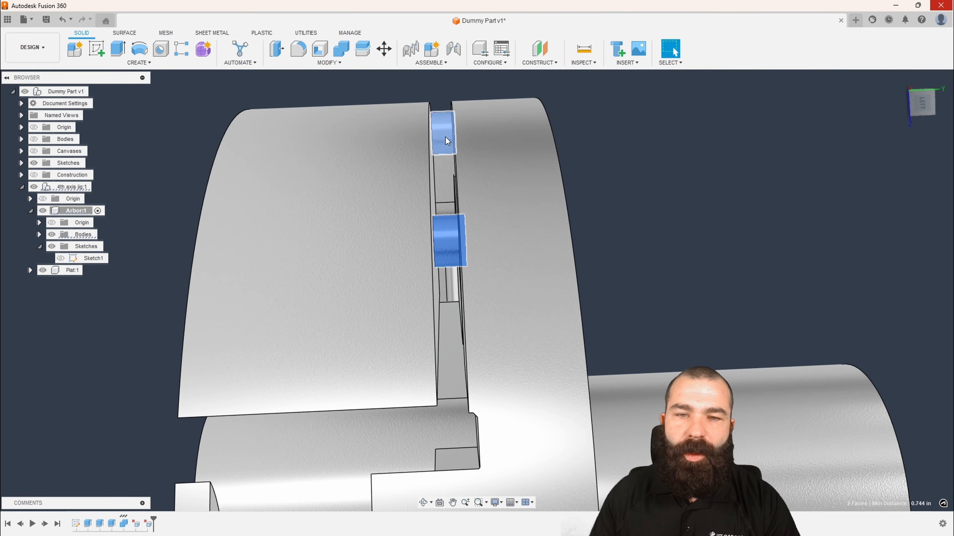
shift+middle_drag(446, 138, 571, 161)
scroll(480, 105, up, 5)
click(504, 101)
click(503, 98)
scroll(502, 97, down, 5)
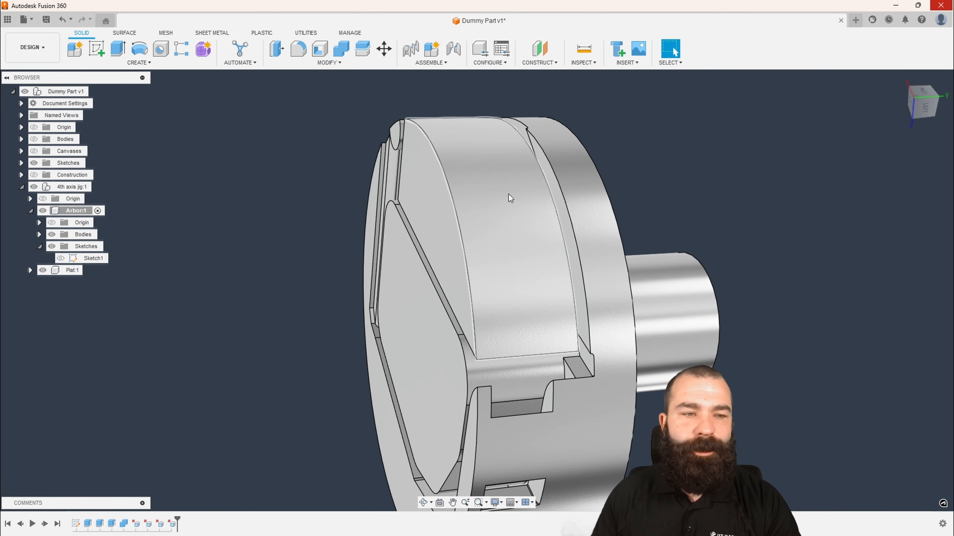
Identify the raised segment as Body2 among the Arbor's bodies and hide it.
click(508, 194)
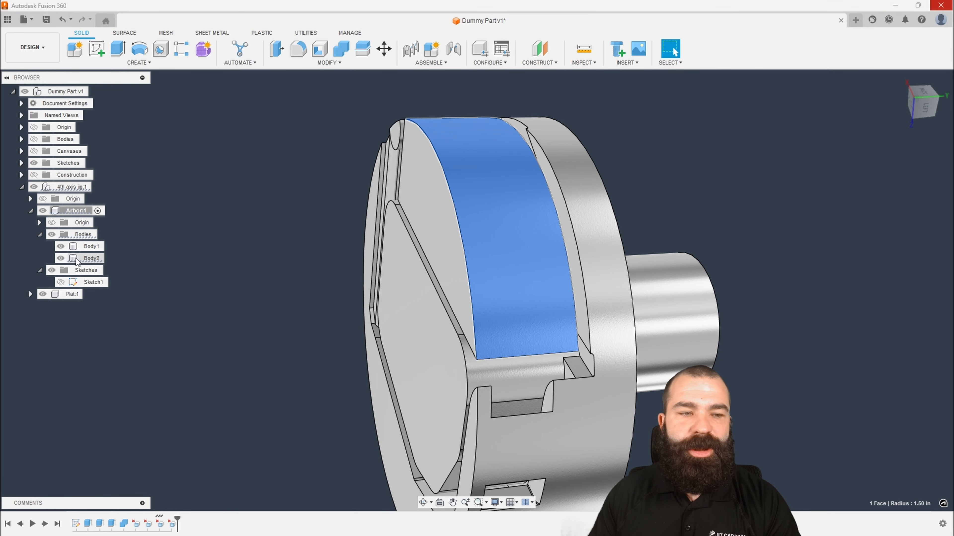
click(187, 271)
click(64, 260)
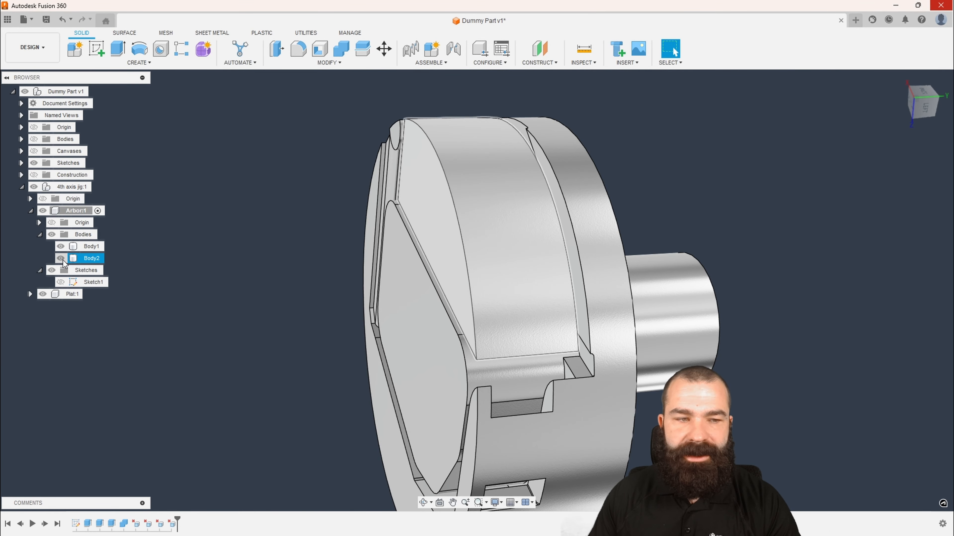
click(61, 258)
Delete the connected straight and rounded narrow faces that outline the protruding U-shaped lug at the disc's outer edge.
shift+middle_drag(200, 267, 281, 268)
click(673, 49)
scroll(505, 106, up, 10)
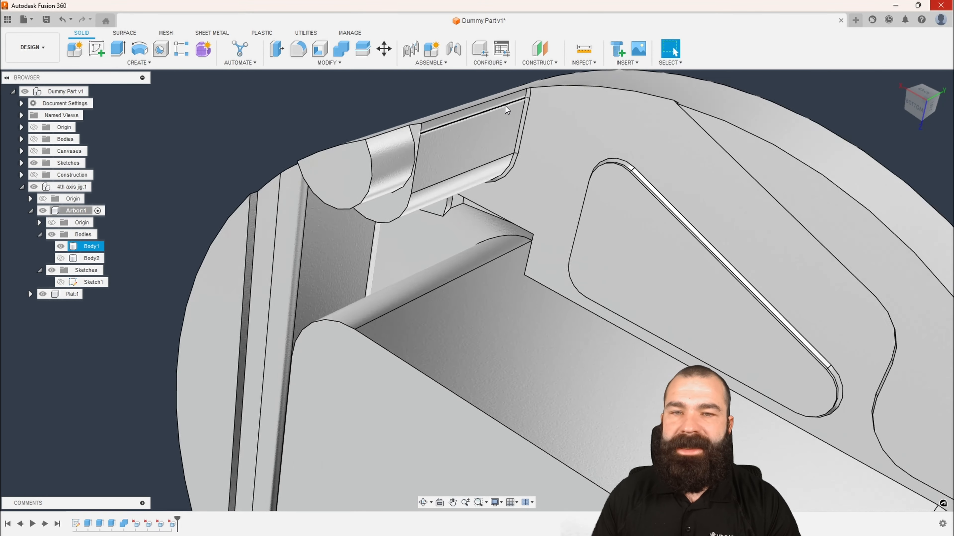
scroll(540, 85, up, 3)
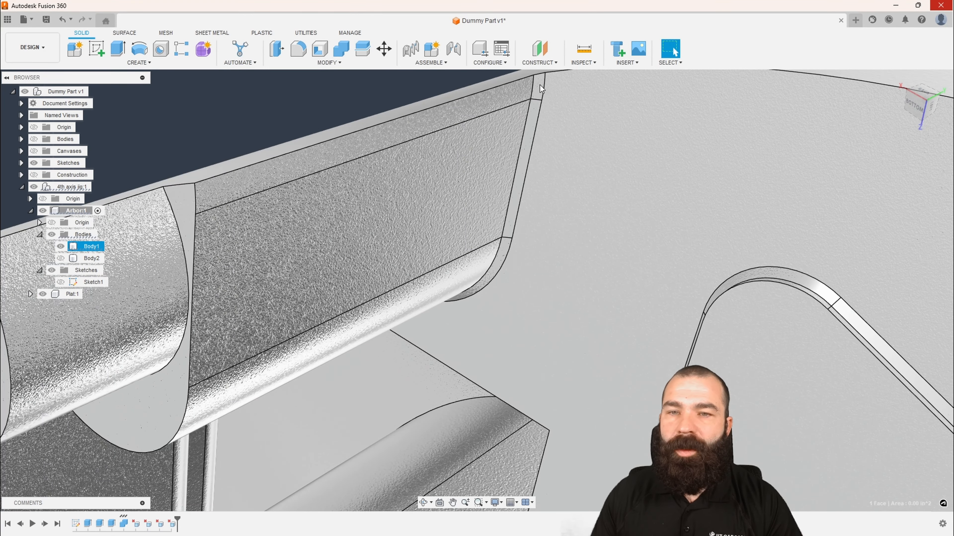
scroll(540, 85, down, 2)
mouse_move(538, 111)
shift+middle_down()
mouse_move(529, 122)
mouse_move(537, 99)
shift+middle_up()
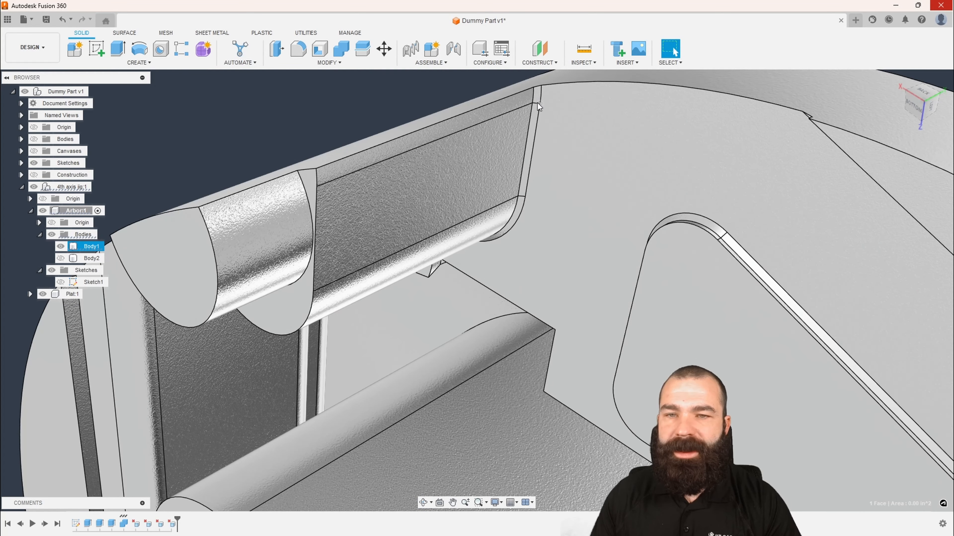
click(536, 125)
click(533, 131)
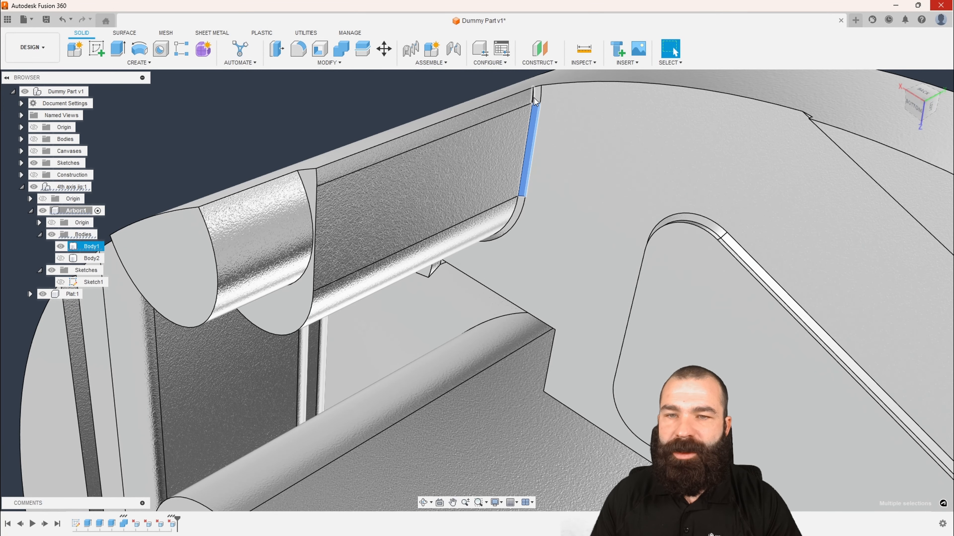
click(520, 203)
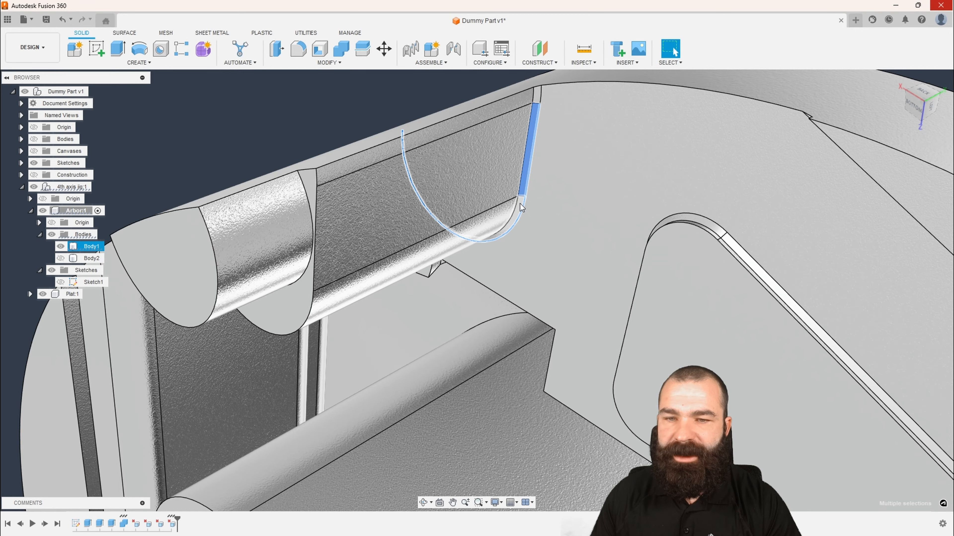
shift+middle_drag(520, 204, 546, 170)
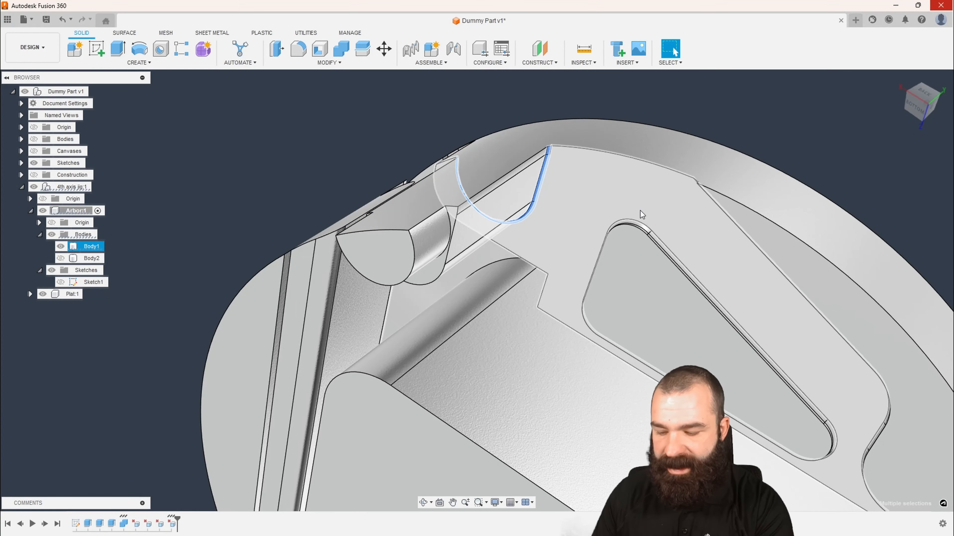
key(Delete)
scroll(553, 194, down, 3)
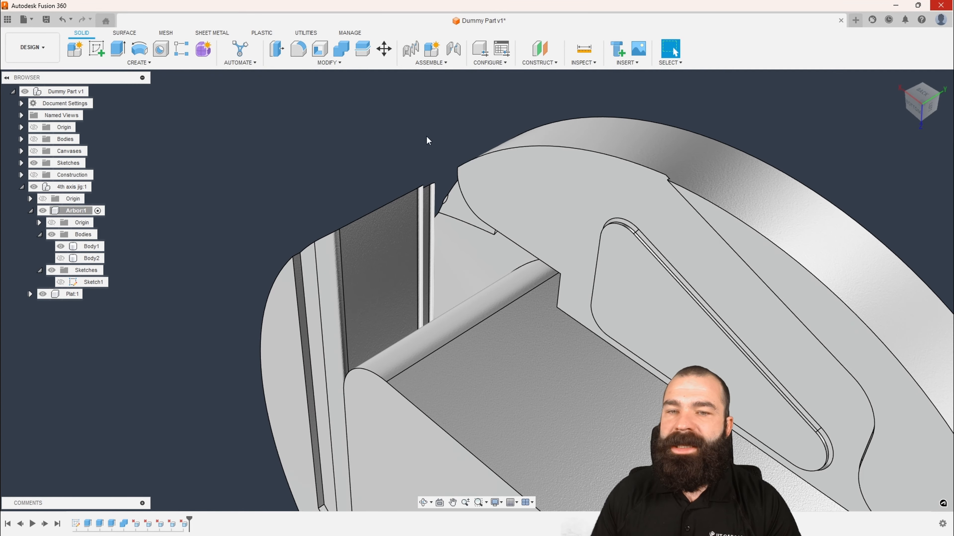
Delete the eight faces forming the recess on the inner side of the upright wall beside the raised block.
shift+middle_drag(432, 203, 424, 293)
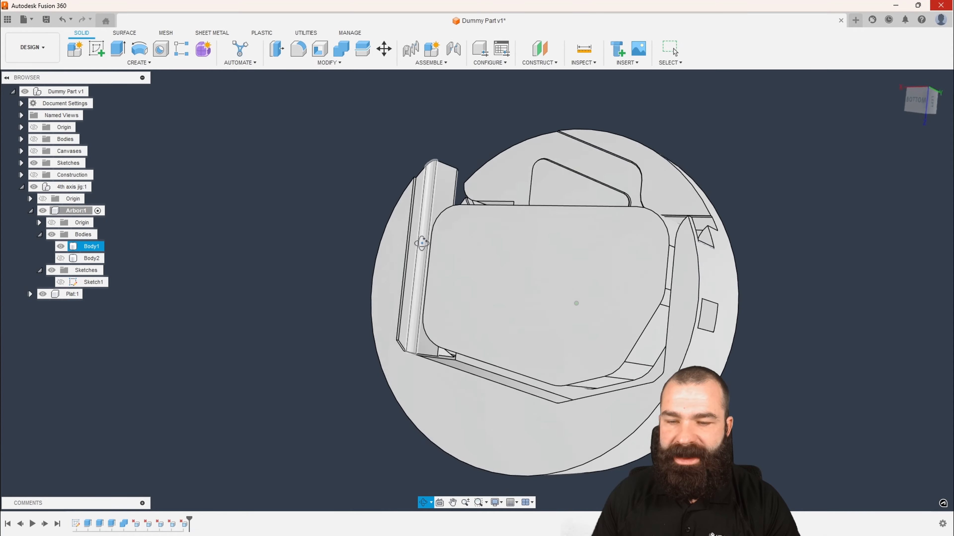
scroll(411, 349, up, 3)
scroll(411, 349, up, 3)
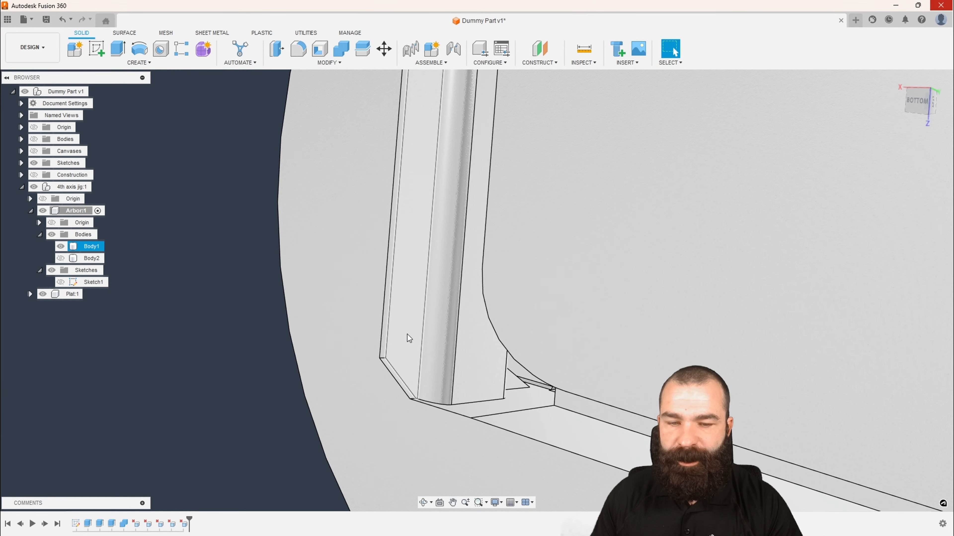
click(407, 334)
scroll(476, 372, down, 3)
mouse_move(476, 371)
shift+middle_down()
mouse_move(469, 436)
mouse_move(480, 374)
mouse_move(478, 382)
shift+middle_up()
ctrl+click(470, 282)
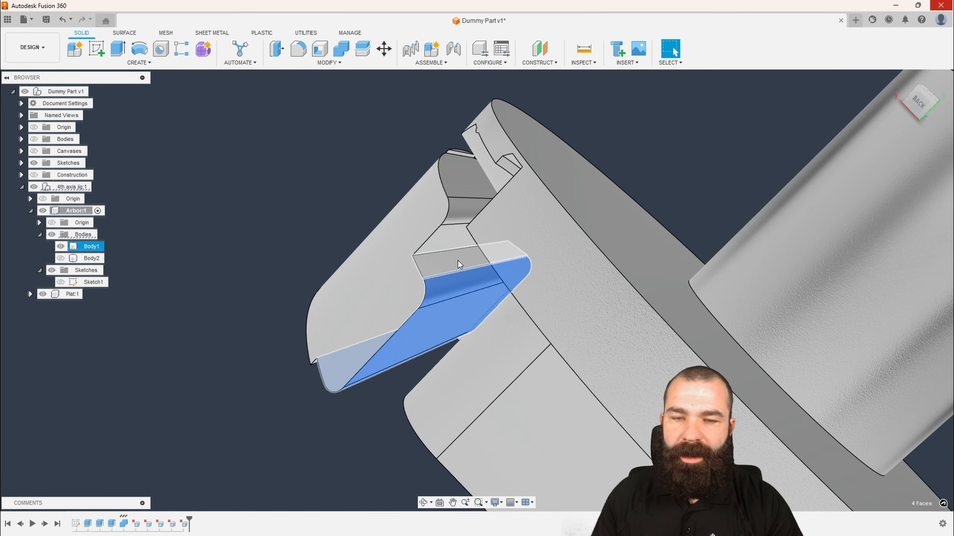
ctrl+click(457, 261)
shift+middle_drag(458, 261, 476, 150)
ctrl+click(505, 258)
scroll(417, 344, up, 3)
ctrl+click(416, 345)
scroll(417, 342, down, 3)
scroll(527, 253, down, 4)
scroll(507, 196, up, 5)
ctrl+click(501, 192)
scroll(476, 150, up, 3)
scroll(471, 217, down, 5)
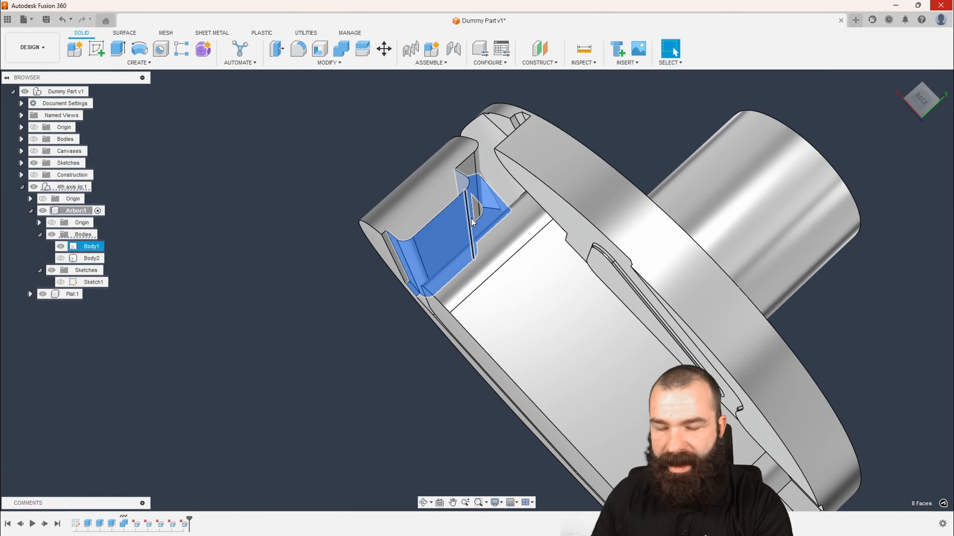
key(Escape)
mouse_move(463, 217)
shift+middle_down()
mouse_move(446, 216)
mouse_move(455, 215)
shift+middle_up()
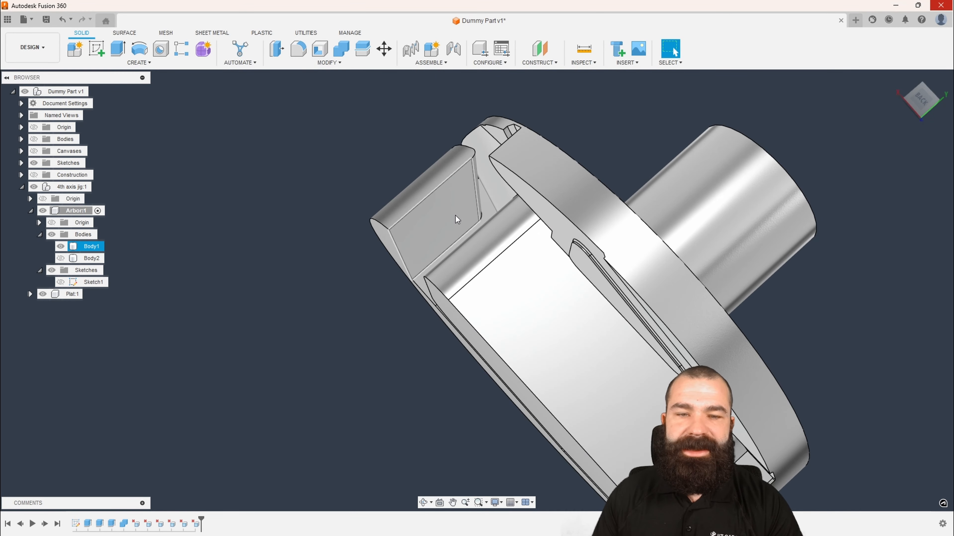
Delete the flat inner face, rounded end and small tip faces of the remaining upright wall beside the raised block.
click(456, 214)
scroll(458, 210, up, 3)
ctrl+click(487, 178)
shift+middle_drag(487, 177, 480, 195)
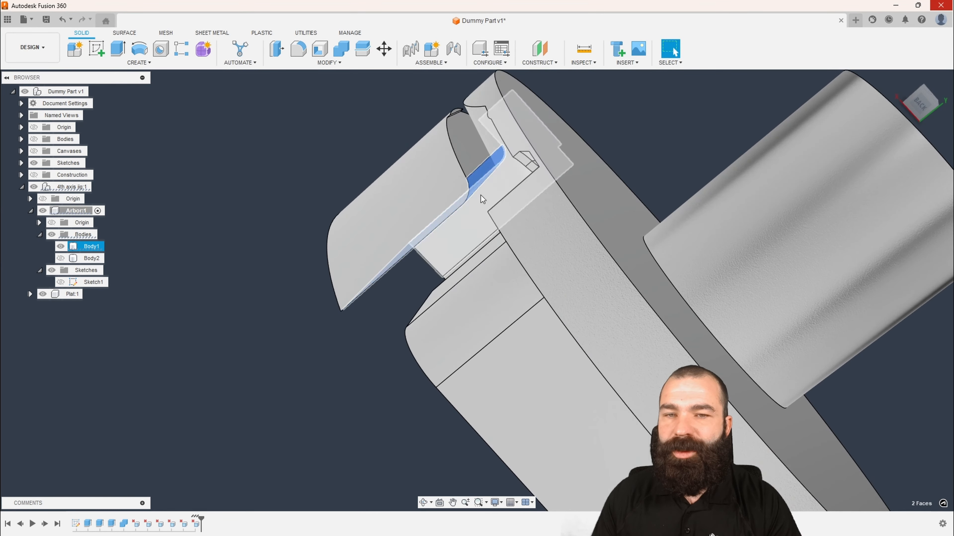
ctrl+click(468, 142)
scroll(462, 124, up, 5)
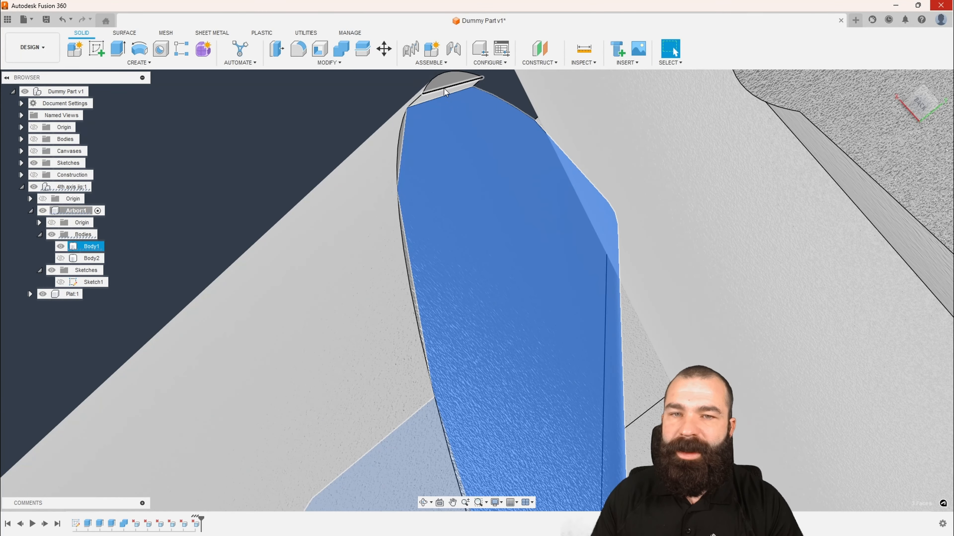
scroll(458, 97, down, 5)
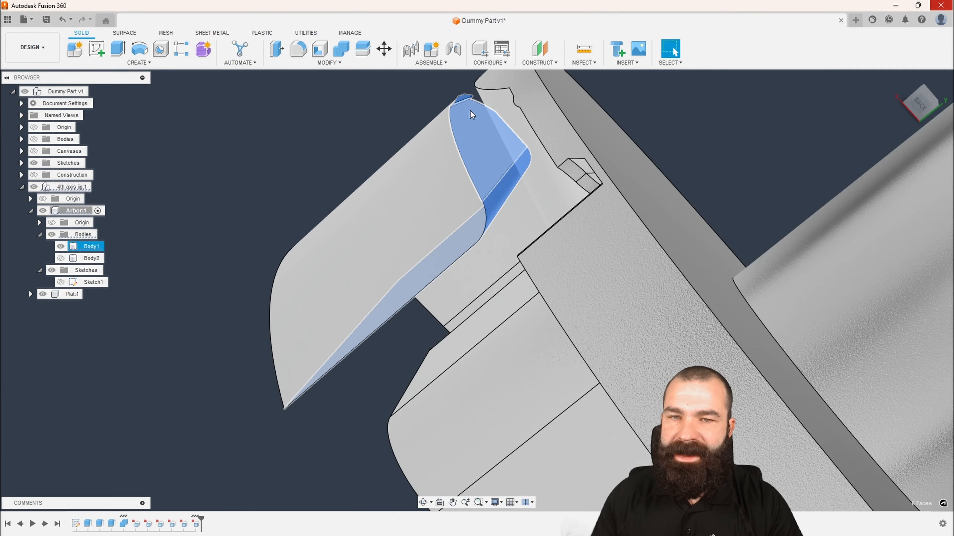
scroll(494, 123, down, 2)
shift+middle_drag(493, 124, 527, 102)
scroll(492, 258, down, 5)
Try to delete the crescent-shaped face between the disc's rim and the raised block.
shift+middle_drag(492, 259, 499, 169)
scroll(502, 174, up, 3)
click(503, 181)
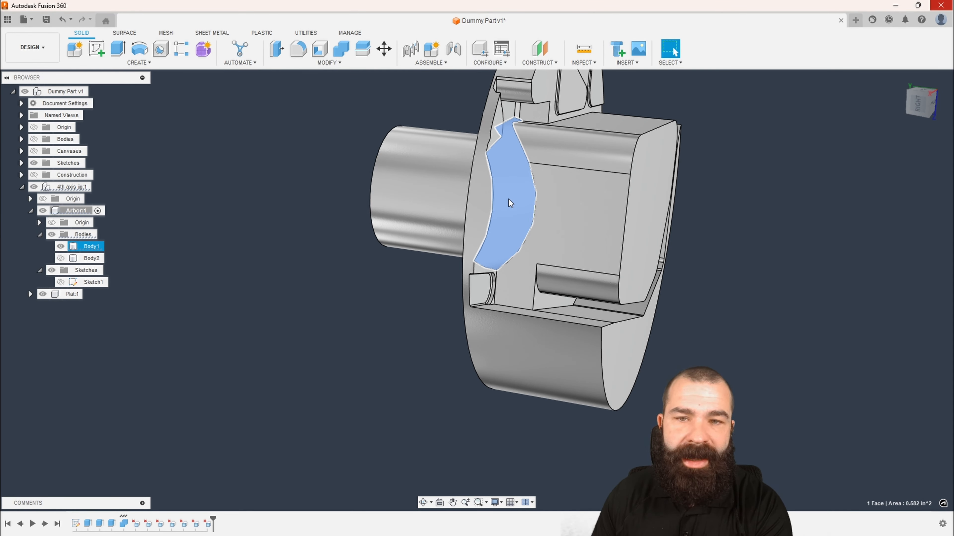
key(Delete)
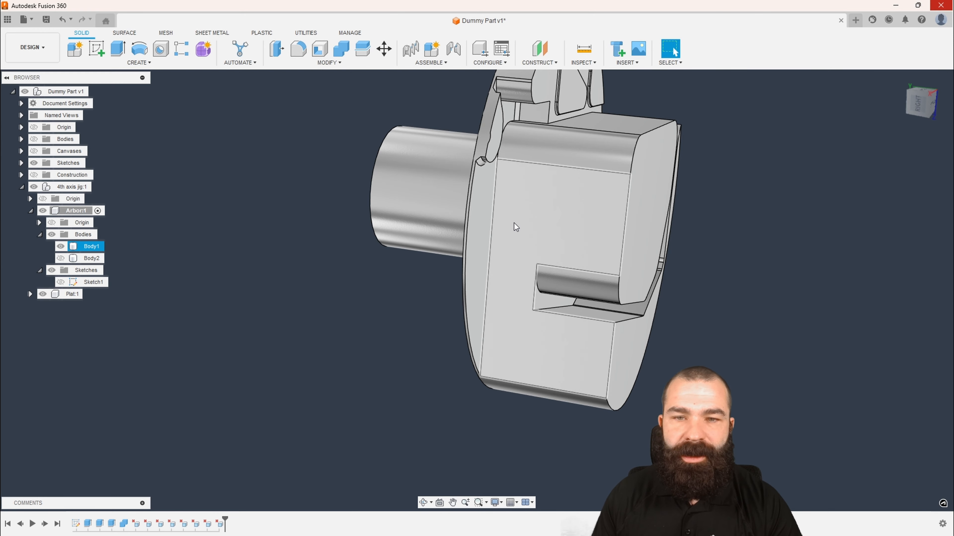
Show the dummy receiver bodies and examine how the Arbor's cut side fits against them.
mouse_move(514, 223)
shift+middle_down()
mouse_move(505, 218)
mouse_move(503, 228)
shift+middle_up()
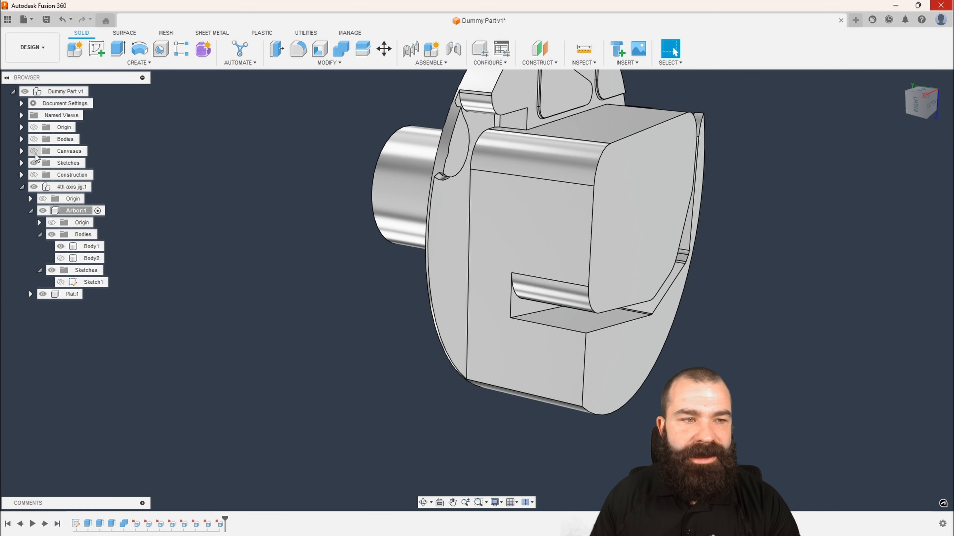
click(34, 139)
shift+middle_drag(379, 214, 568, 277)
scroll(488, 230, down, 2)
scroll(568, 278, down, 3)
scroll(324, 190, up, 6)
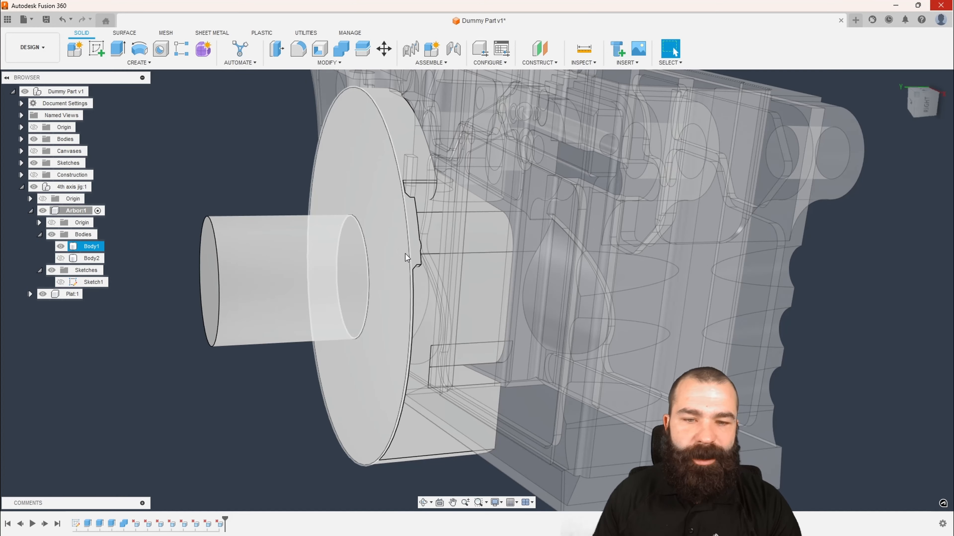
shift+middle_drag(405, 253, 363, 380)
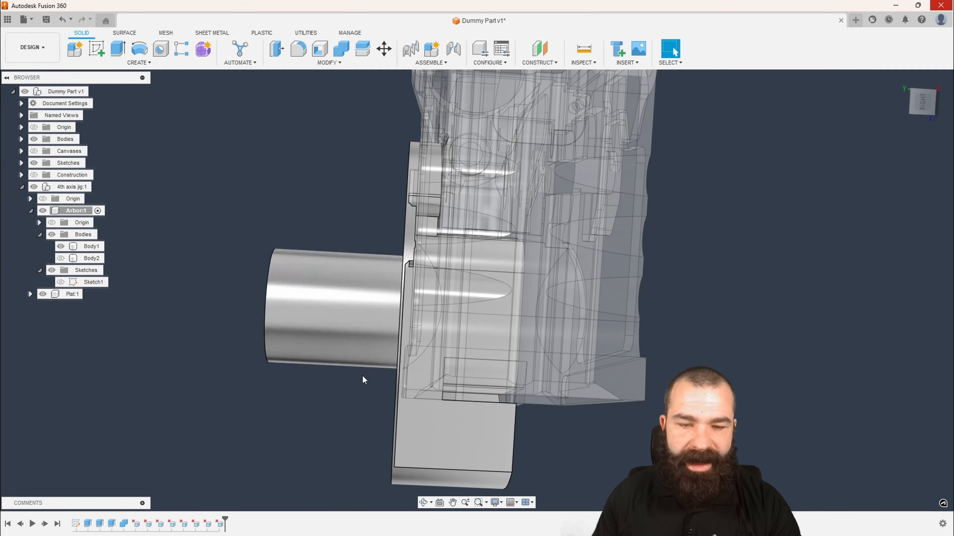
scroll(363, 379, up, 8)
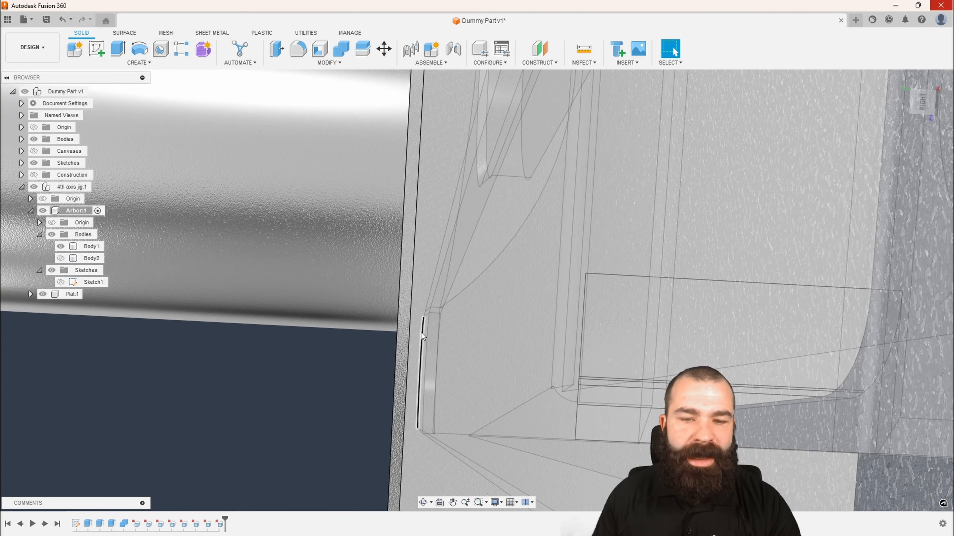
scroll(421, 335, down, 4)
shift+middle_drag(422, 339, 481, 362)
scroll(339, 312, down, 3)
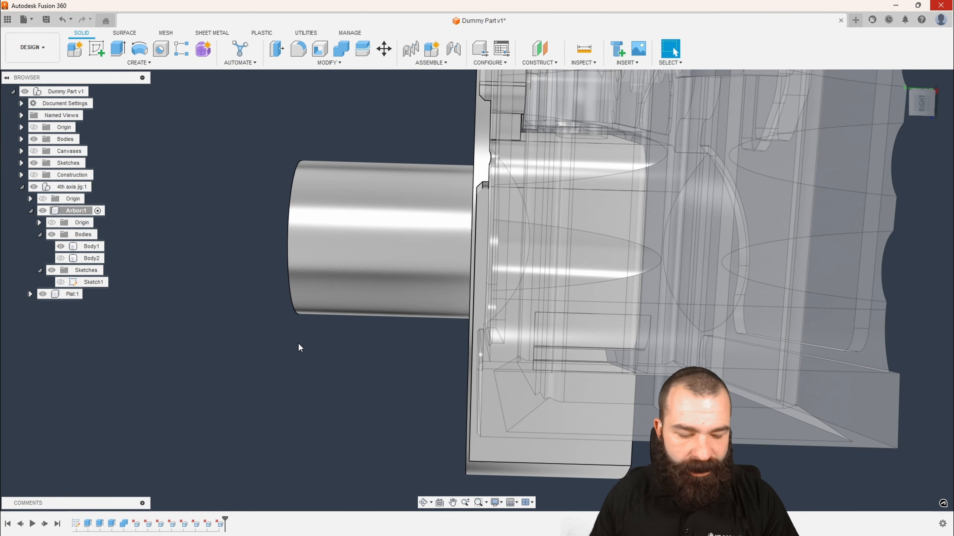
Undo the display of the receiver bodies and the deletion of the crescent-shaped face.
key(ctrl+z)
key(ctrl+z)
mouse_move(297, 345)
shift+middle_down()
mouse_move(339, 358)
mouse_move(439, 352)
mouse_move(468, 307)
shift+middle_up()
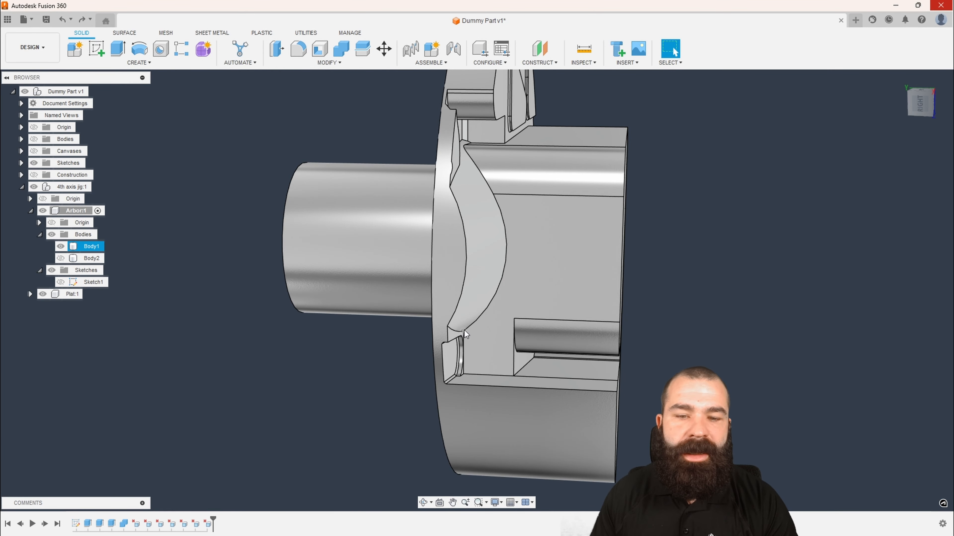
Delete the five faces of the small recess below the crescent-shaped face, including its floor and sloped edge faces.
scroll(464, 331, up, 5)
scroll(453, 367, down, 4)
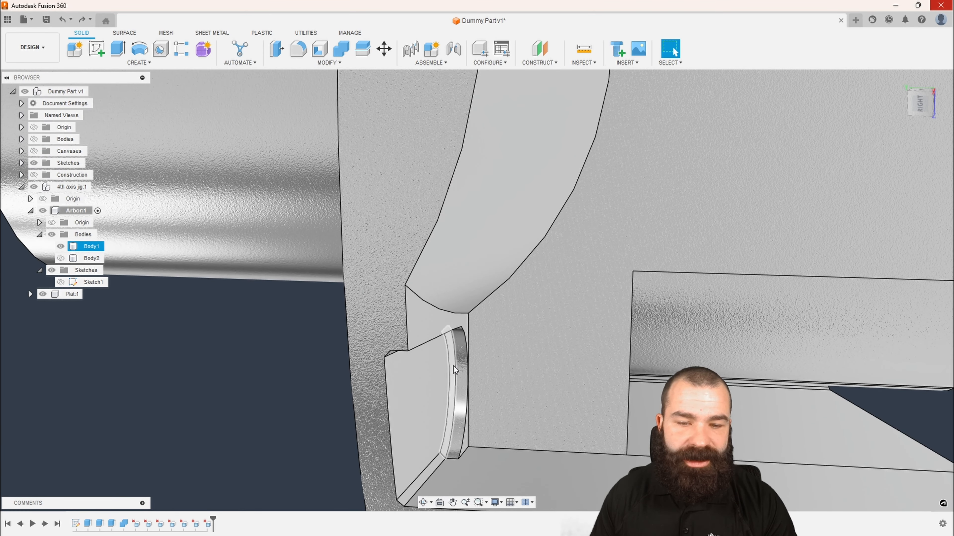
scroll(434, 419, up, 4)
scroll(434, 419, up, 2)
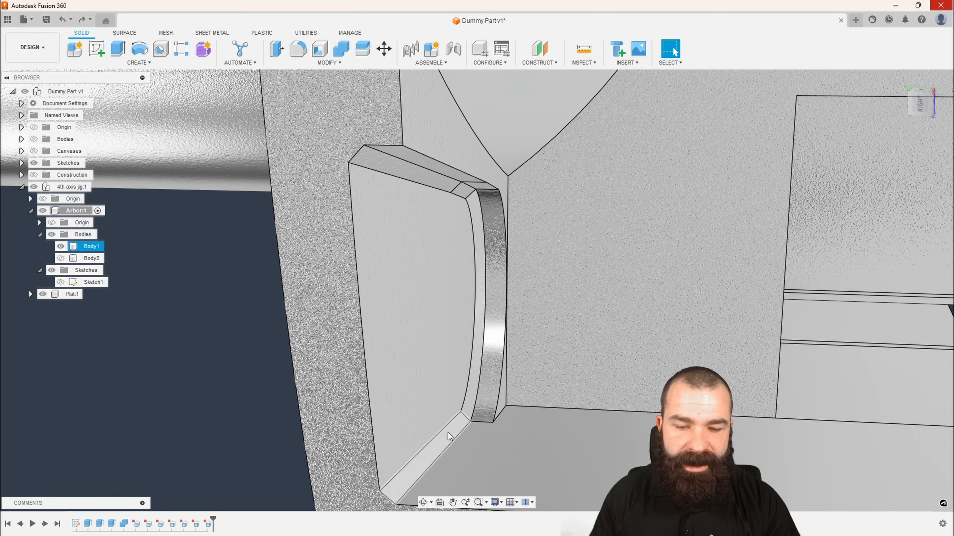
click(448, 433)
ctrl+click(472, 396)
ctrl+click(463, 190)
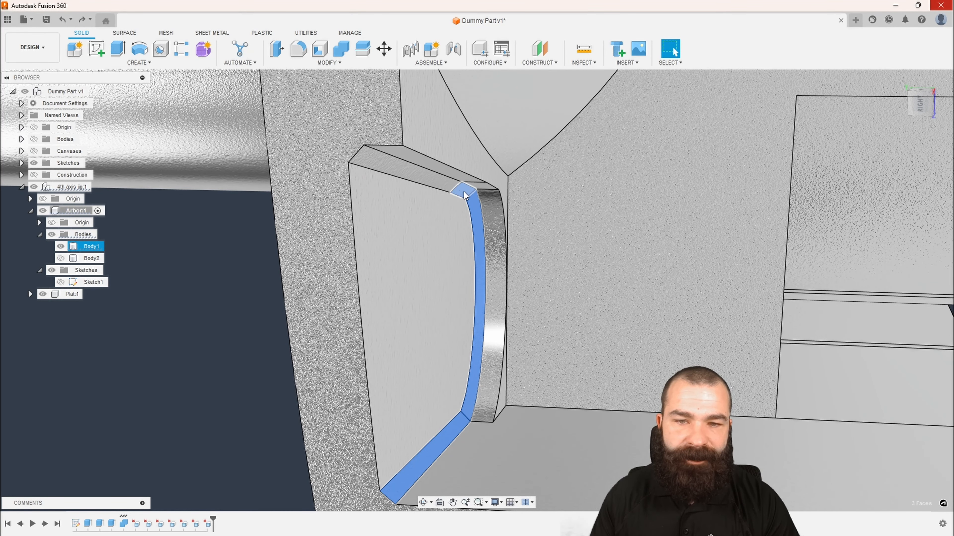
ctrl+click(436, 183)
scroll(437, 226, down, 4)
scroll(451, 271, up, 2)
scroll(459, 280, down, 3)
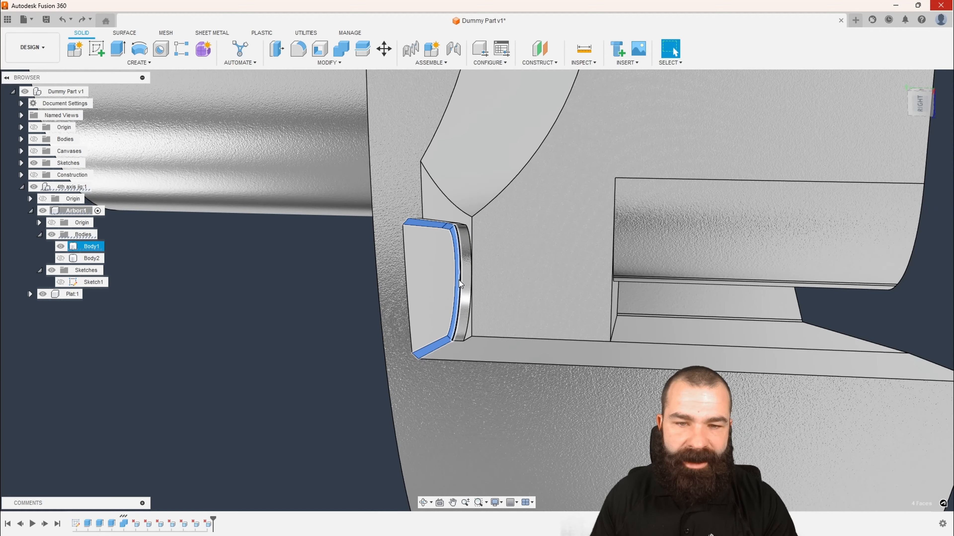
scroll(459, 280, up, 3)
ctrl+click(438, 282)
key(Delete)
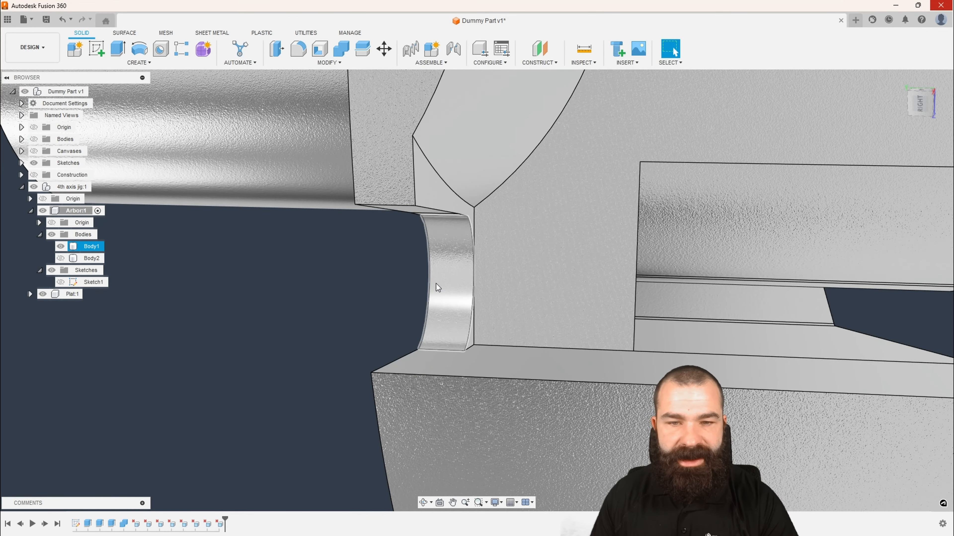
shift+middle_drag(436, 283, 433, 294)
scroll(434, 294, down, 5)
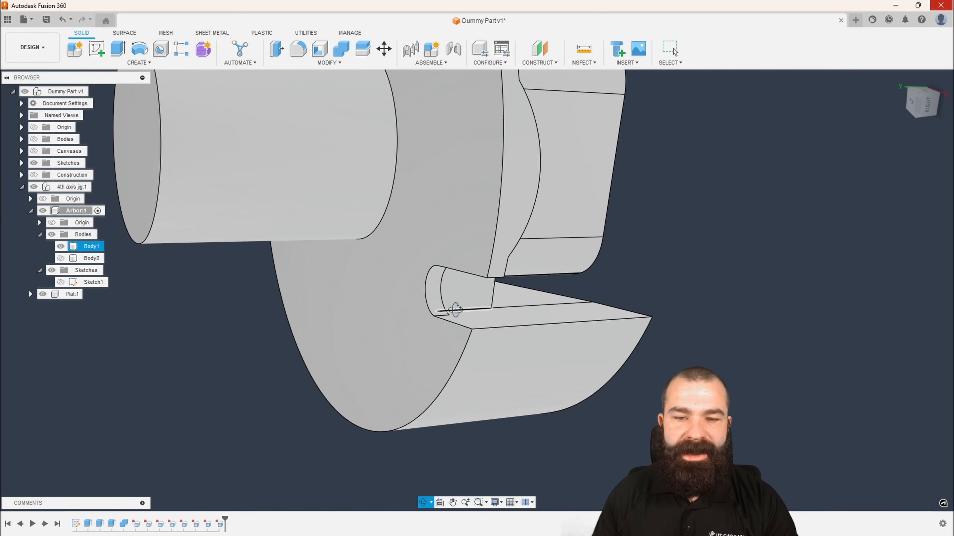
Delete the long flat face on top of the disc's lower segment, beside the opened recess.
scroll(451, 326, up, 4)
click(481, 325)
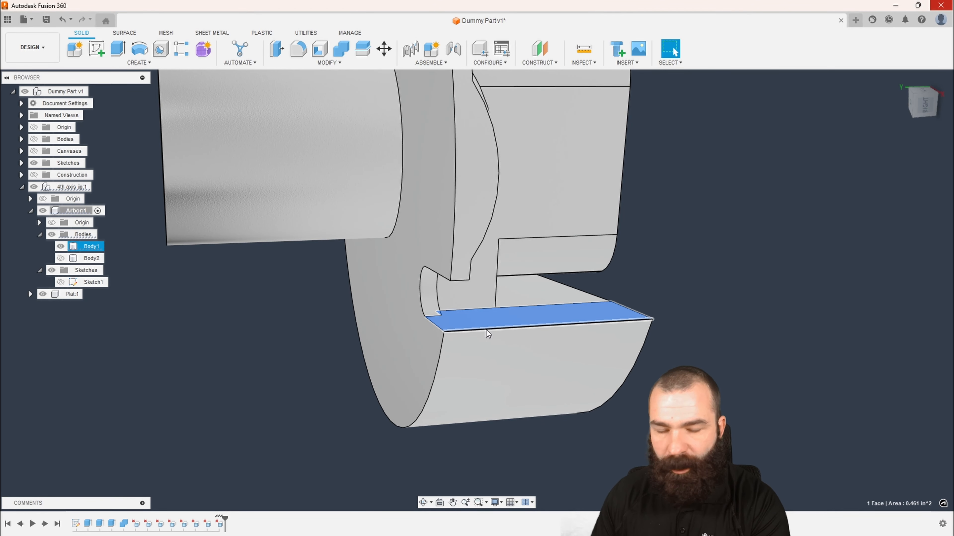
key(Delete)
scroll(488, 328, up, 1)
Try to delete the remaining narrow flat strip along the outer edge of the disc's lower segment.
click(501, 325)
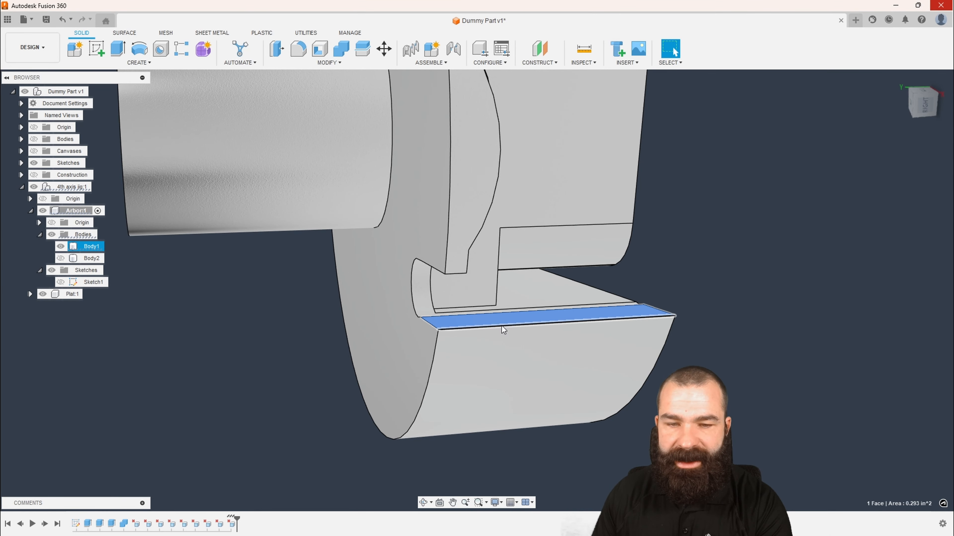
shift+middle_drag(501, 325, 497, 339)
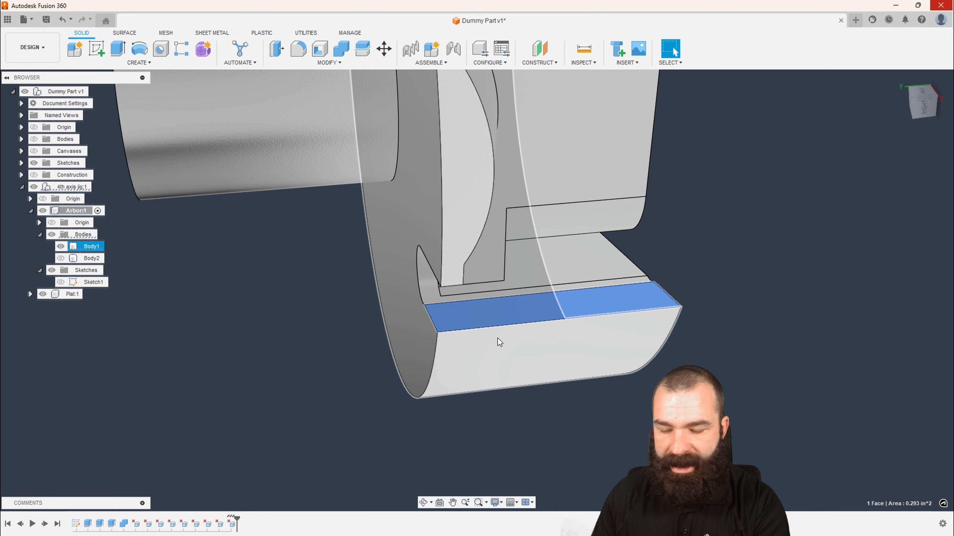
key(Delete)
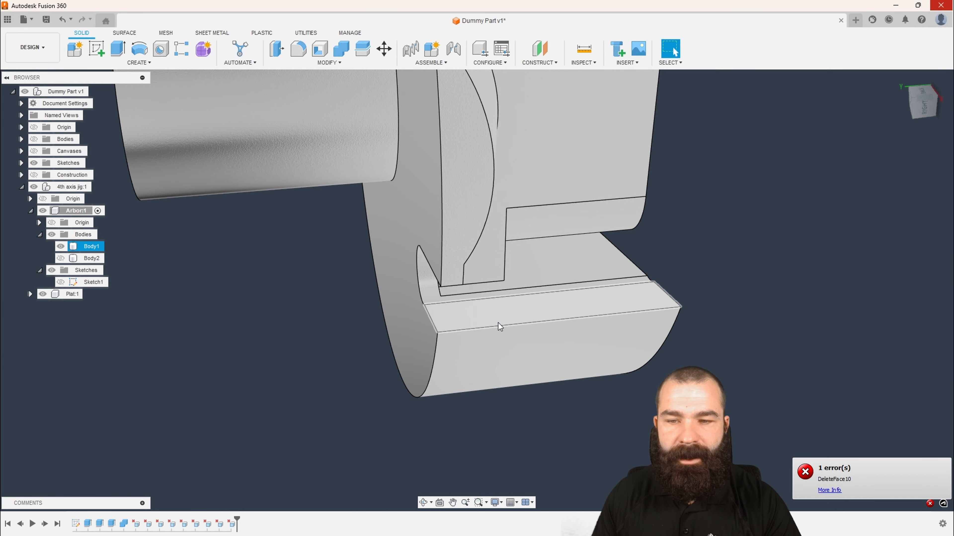
Delete the narrow end wall of the rectangular pocket in the disc's rim together with its thin fillet faces and tiny corner face.
shift+middle_drag(498, 322, 561, 354)
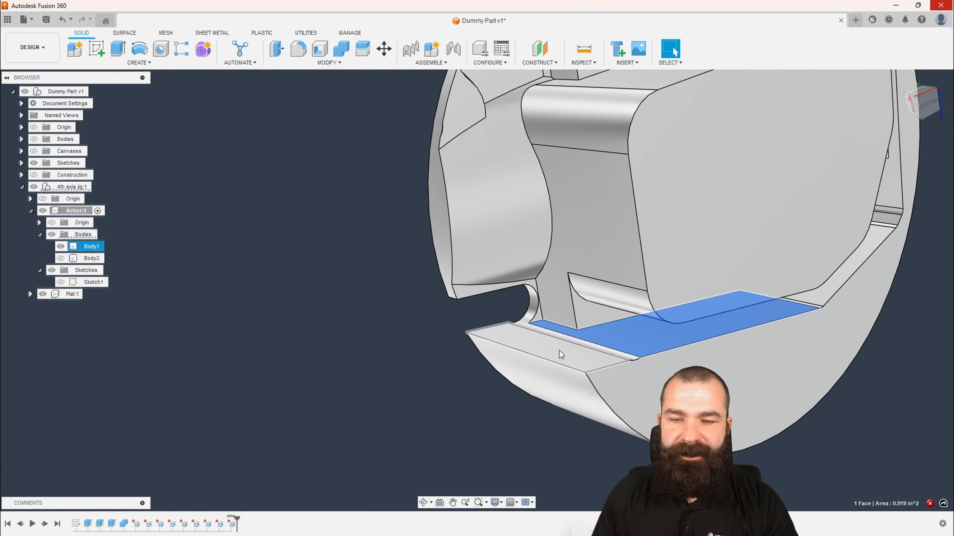
scroll(483, 335, down, 5)
shift+middle_drag(483, 336, 427, 344)
scroll(430, 242, up, 5)
click(421, 338)
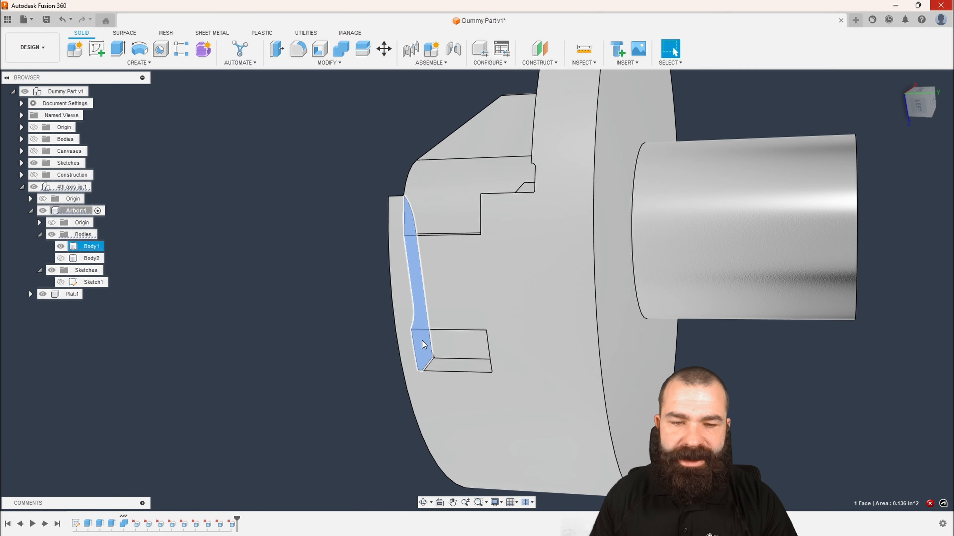
scroll(427, 367, up, 5)
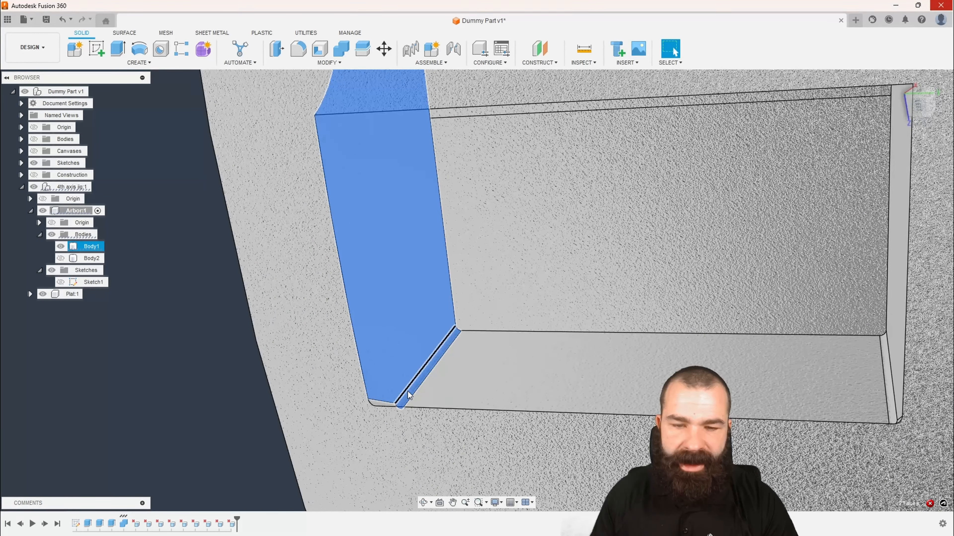
scroll(407, 391, up, 3)
scroll(381, 395, down, 5)
scroll(405, 377, up, 8)
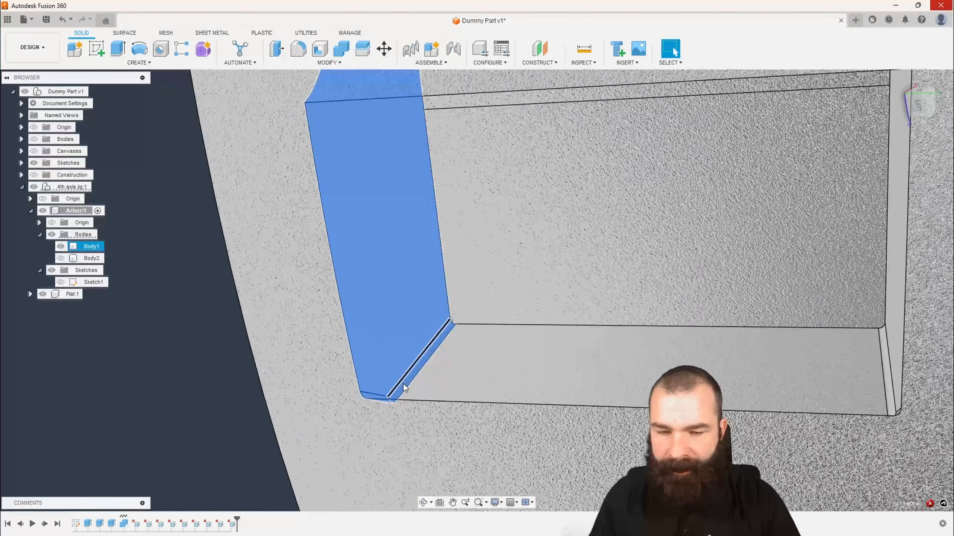
scroll(396, 414, down, 5)
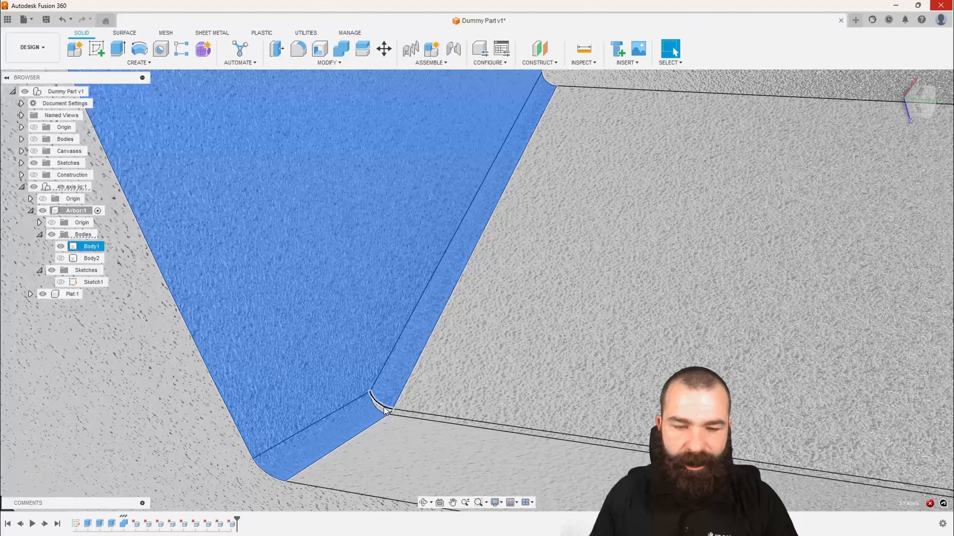
scroll(380, 406, up, 6)
scroll(387, 408, down, 5)
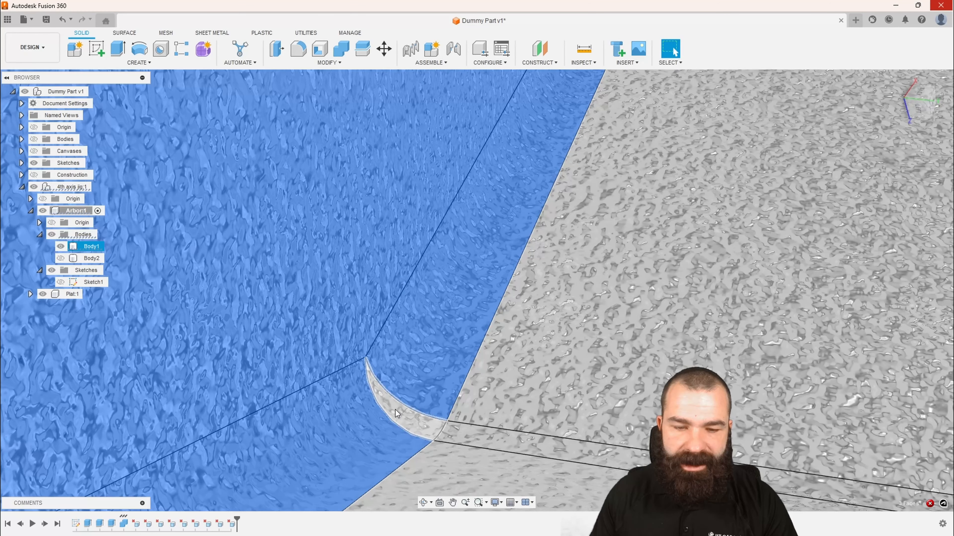
key(Delete)
Delete the three faces of the crescent-shaped leftover projection along the disc's rim, including its curved inner wall and small sloped faces.
shift+middle_drag(404, 402, 512, 324)
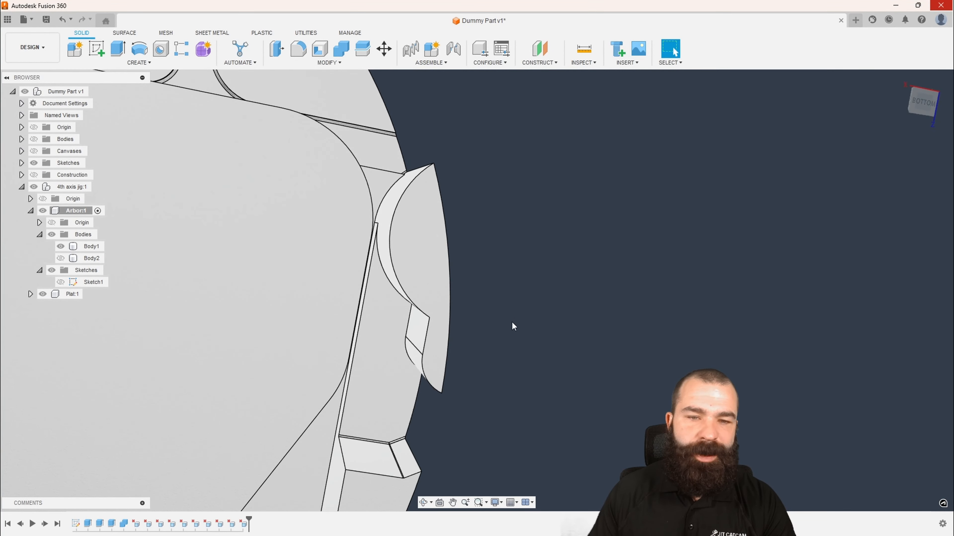
scroll(428, 363, up, 3)
click(404, 327)
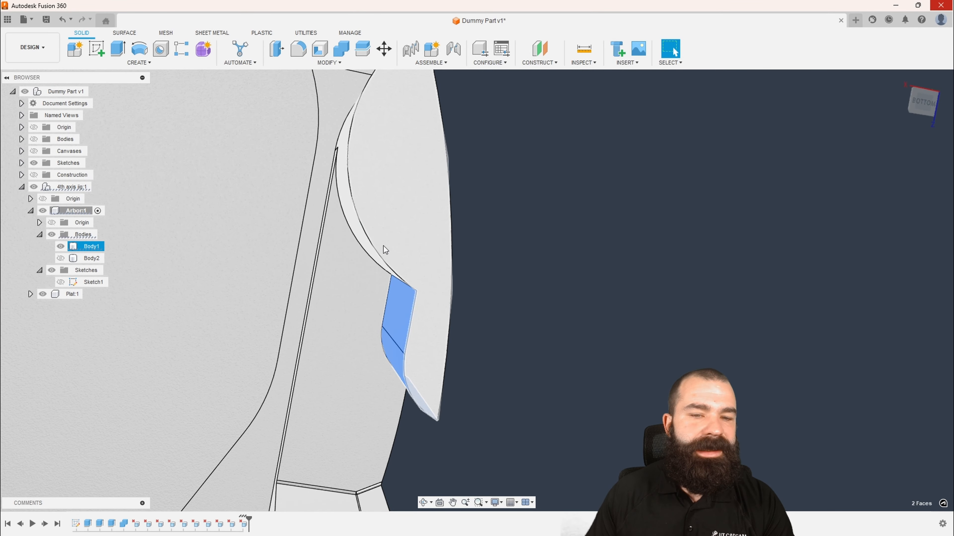
click(357, 225)
shift+middle_drag(357, 225, 378, 242)
scroll(424, 272, down, 3)
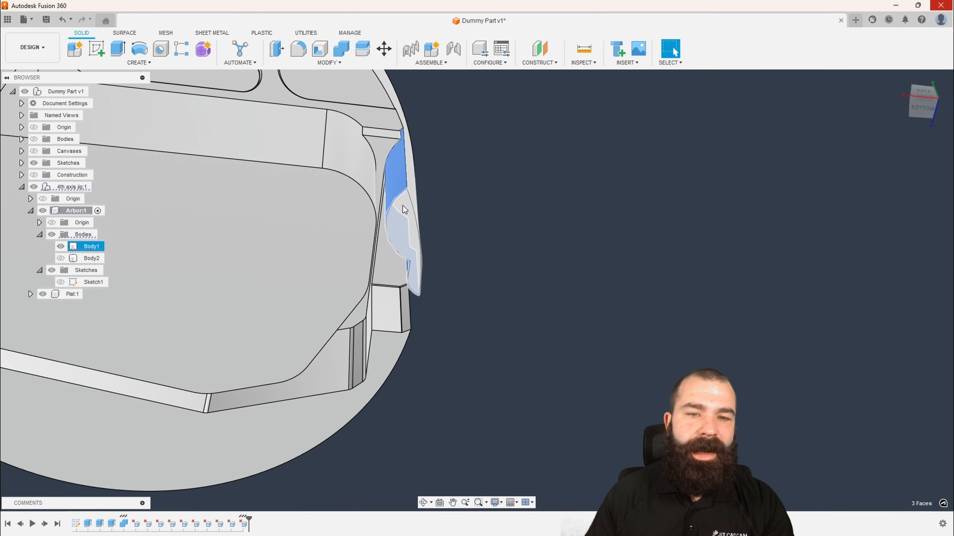
key(Delete)
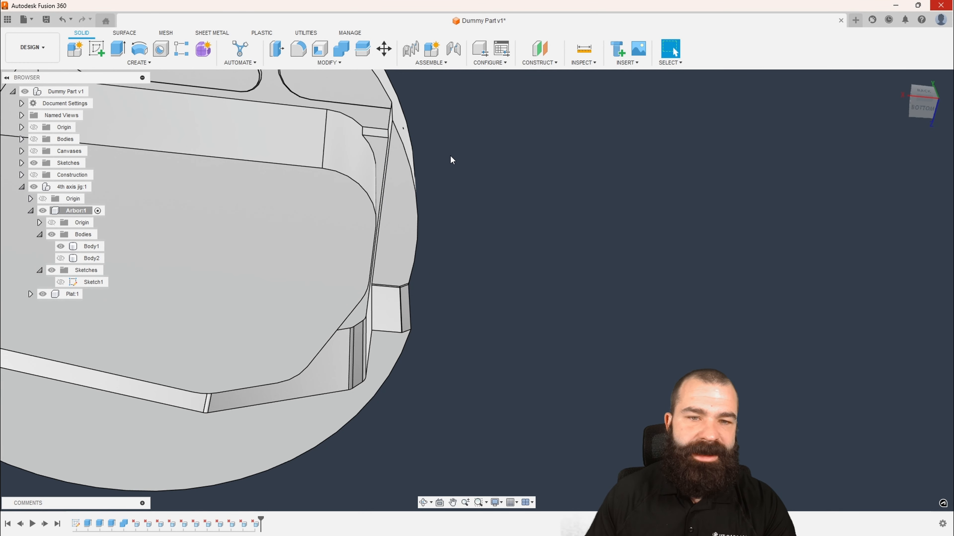
Delete the end face of the tiny leftover round hole in the disc's outer rim surface.
scroll(421, 157, up, 5)
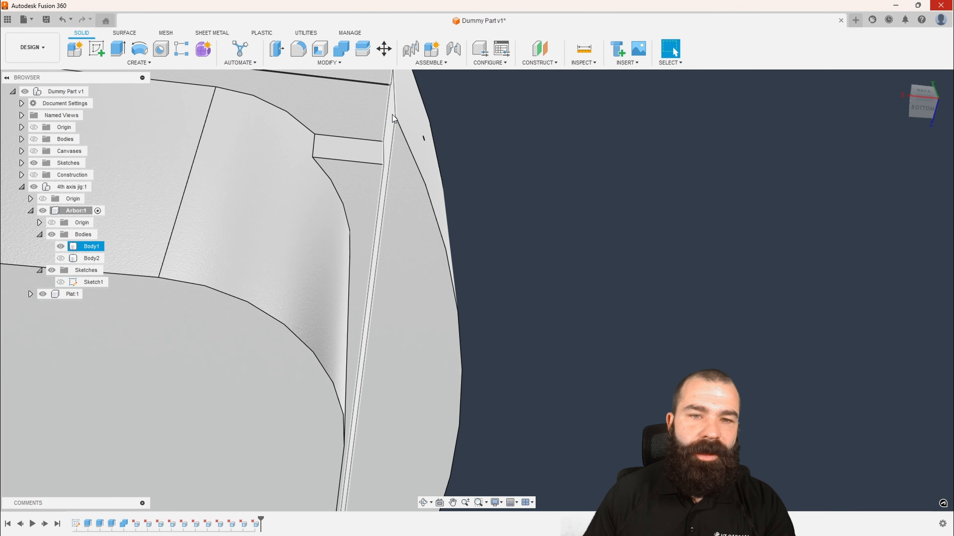
click(392, 115)
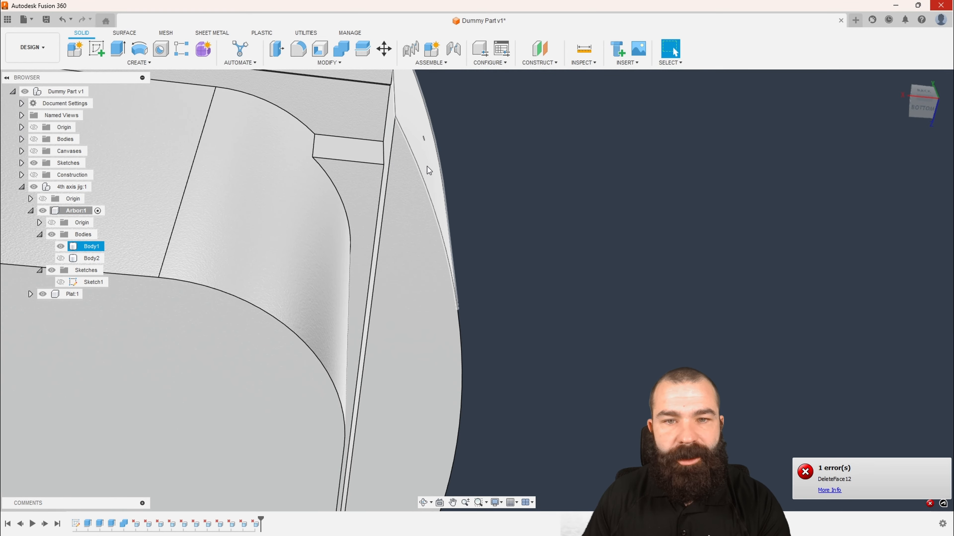
scroll(427, 166, up, 8)
scroll(437, 153, up, 2)
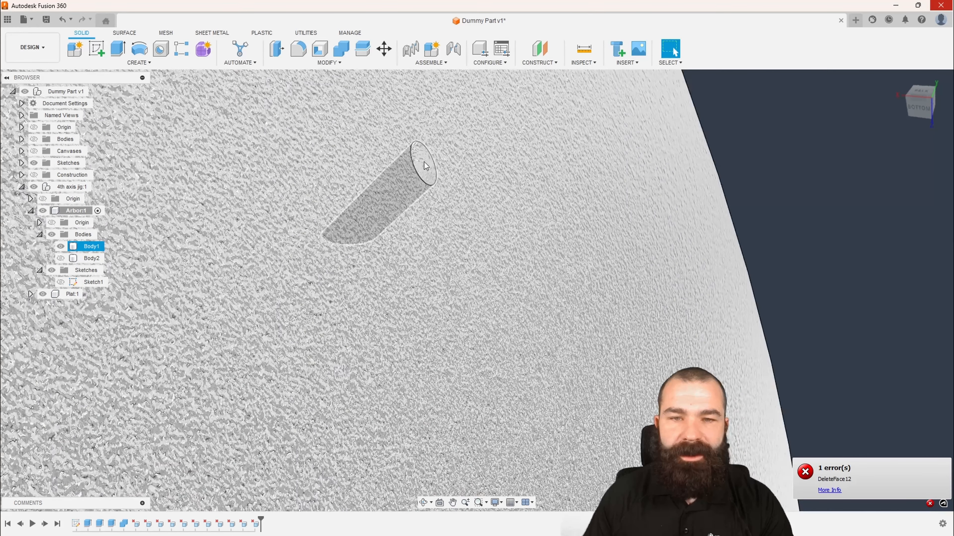
click(424, 163)
key(Delete)
scroll(446, 165, down, 5)
scroll(446, 165, down, 4)
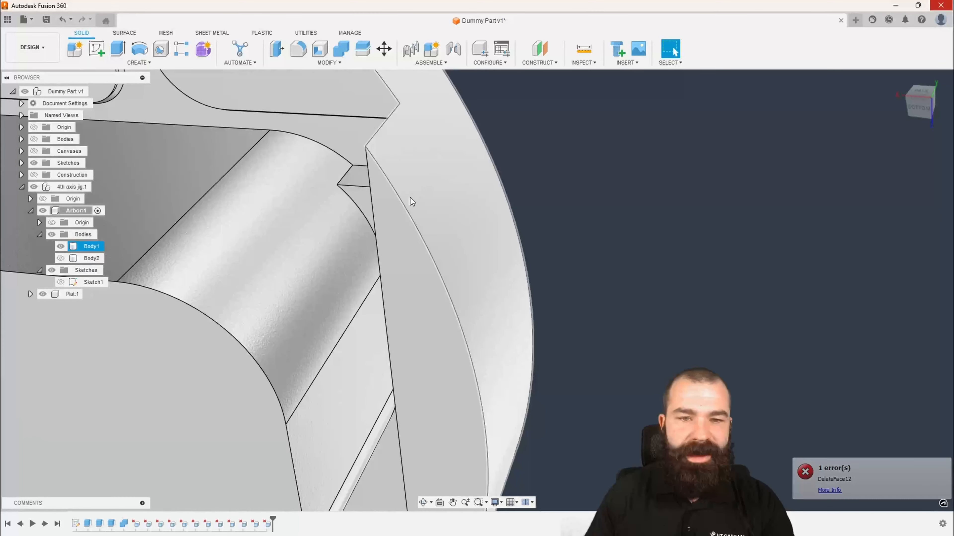
Try to delete the long side wall, its adjoining flat face and all faces and fillets of the rim notch in one operation.
shift+middle_drag(410, 198, 449, 208)
scroll(450, 211, down, 2)
click(406, 169)
scroll(418, 205, down, 4)
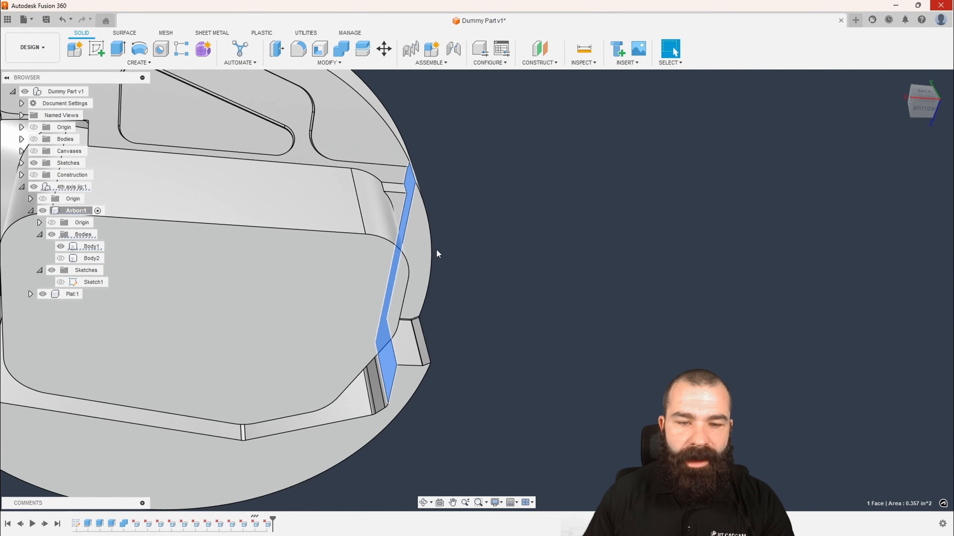
shift+middle_drag(435, 249, 433, 290)
scroll(434, 291, up, 5)
click(433, 360)
scroll(433, 360, up, 1)
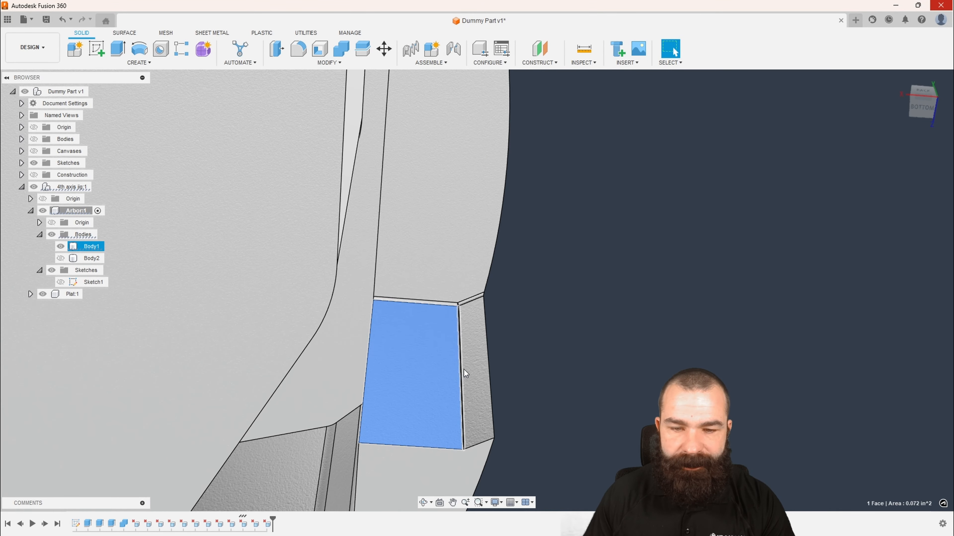
ctrl+click(462, 357)
scroll(466, 298, up, 6)
ctrl+click(470, 294)
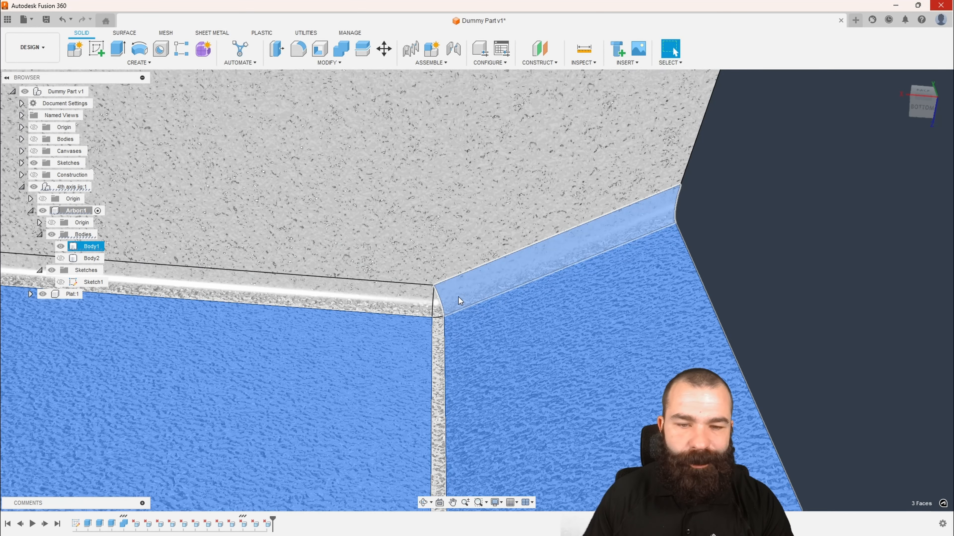
ctrl+click(441, 307)
ctrl+click(426, 303)
ctrl+click(435, 335)
scroll(458, 345, down, 6)
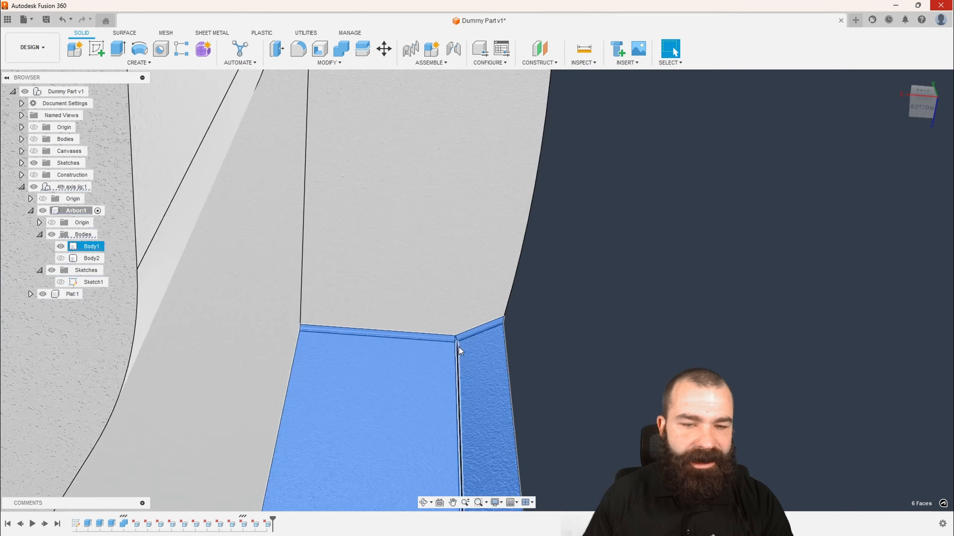
ctrl+click(434, 267)
shift+middle_drag(434, 267, 447, 260)
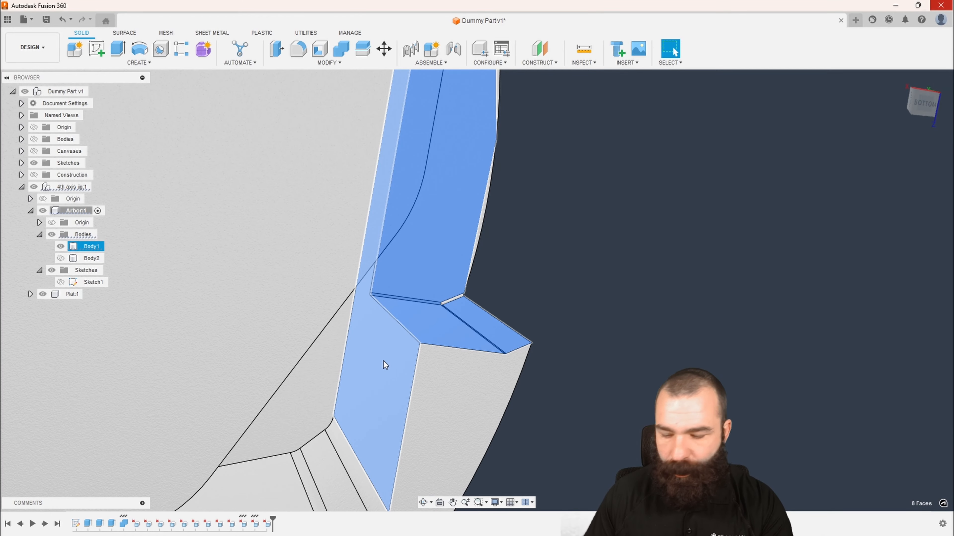
ctrl+click(387, 360)
key(Delete)
Delete only the thin fillet faces and corner face along the inner edges of the rim notch.
scroll(473, 334, up, 10)
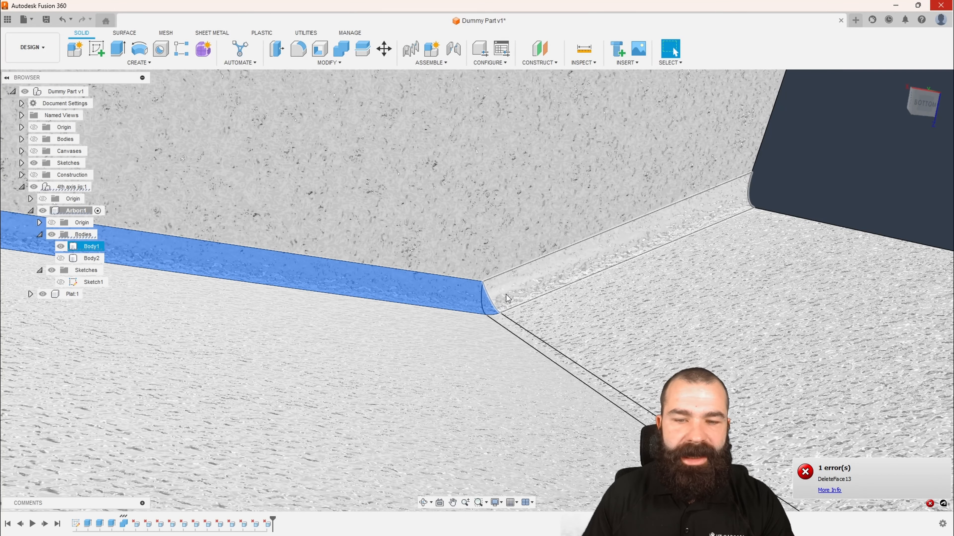
click(485, 310)
ctrl+click(505, 321)
scroll(505, 321, down, 10)
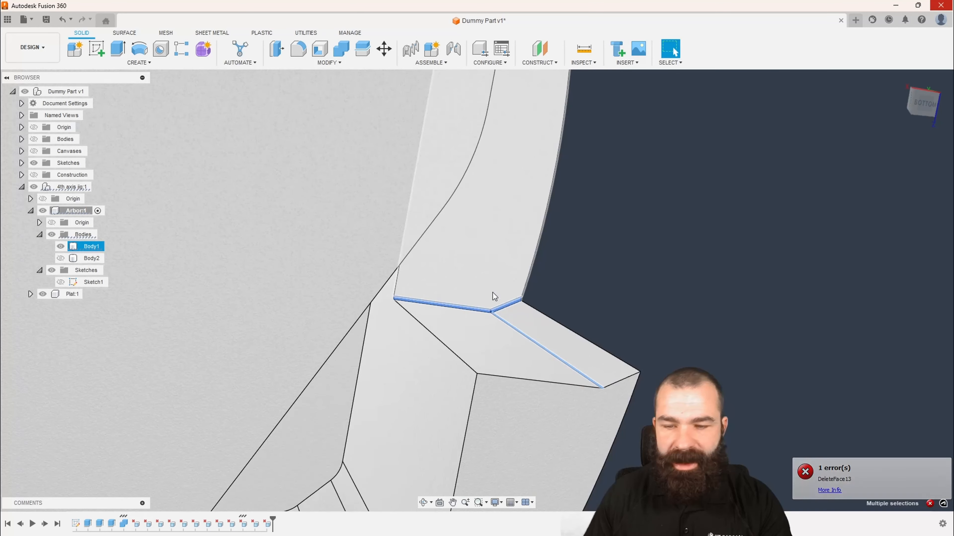
key(Delete)
Delete the two remaining flat faces of the rim notch one after the other, starting with the narrow outer one.
click(516, 319)
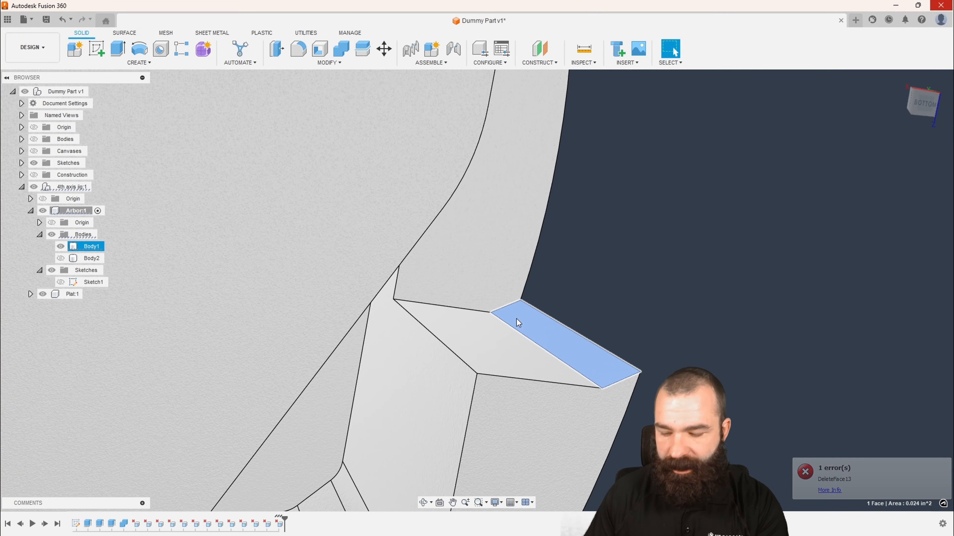
key(Delete)
click(486, 331)
scroll(488, 330, down, 5)
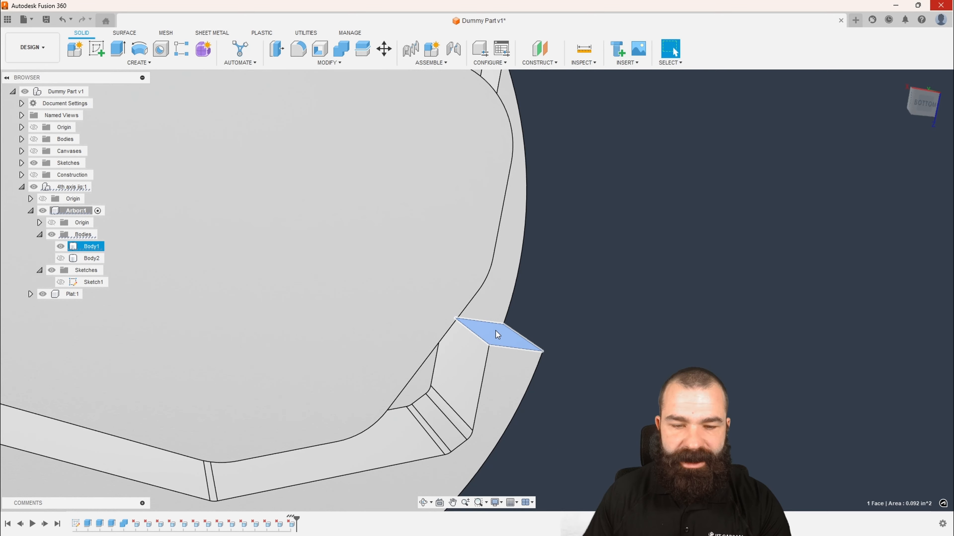
key(Delete)
Delete the long side wall next to the raised central pad together with the small sloped face and fillets at its lower corner.
shift+middle_drag(479, 333, 491, 251)
click(486, 100)
scroll(503, 277, down, 3)
scroll(469, 344, up, 4)
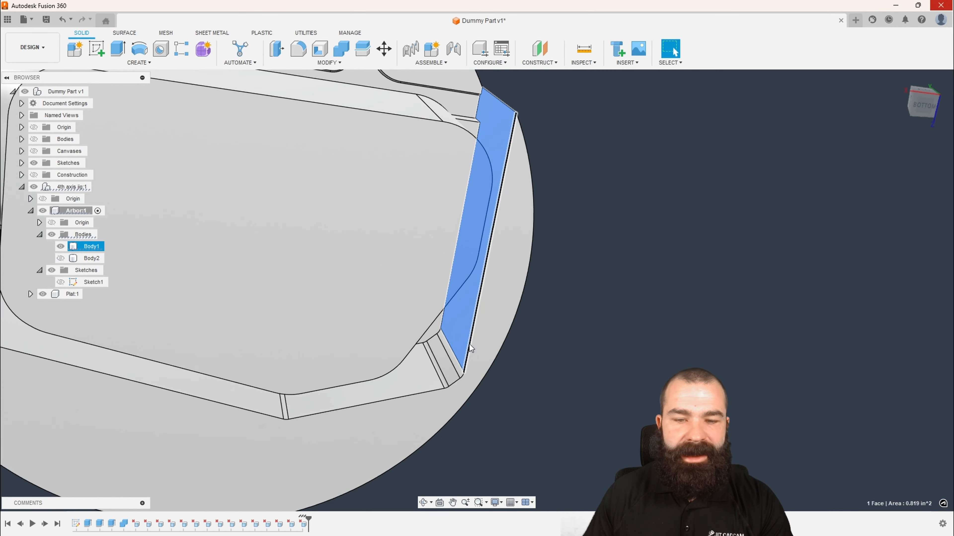
ctrl+click(450, 365)
ctrl+click(431, 381)
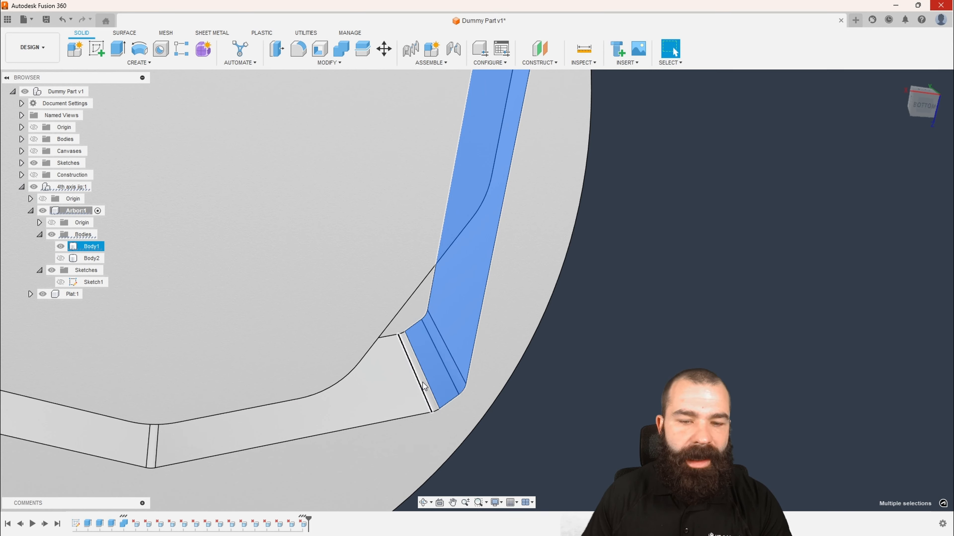
scroll(421, 384, down, 3)
key(Delete)
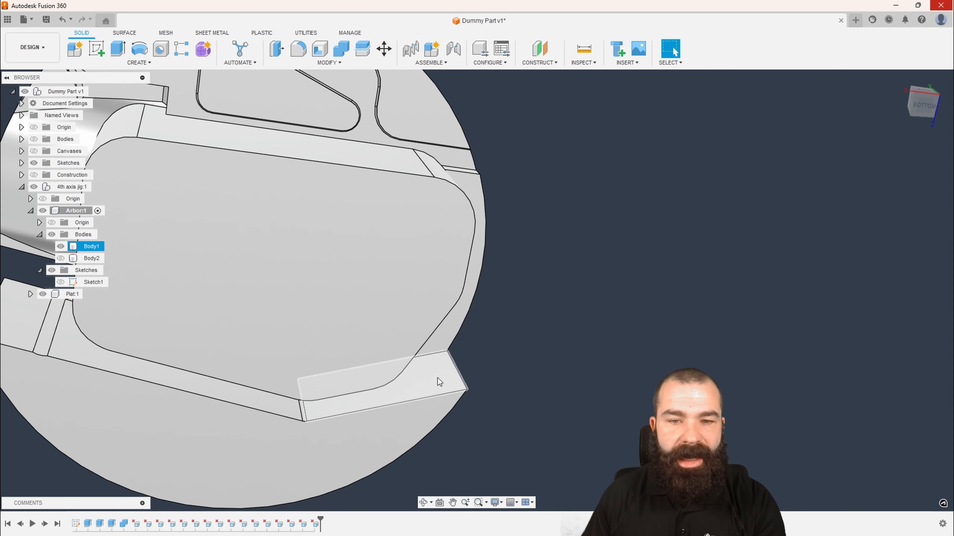
Show the receiver bodies, examine from several angles how the cut disc fits around them, and hide the bodies again.
scroll(438, 379, down, 3)
mouse_move(438, 379)
shift+middle_down()
mouse_move(415, 358)
mouse_move(443, 351)
mouse_move(446, 363)
shift+middle_up()
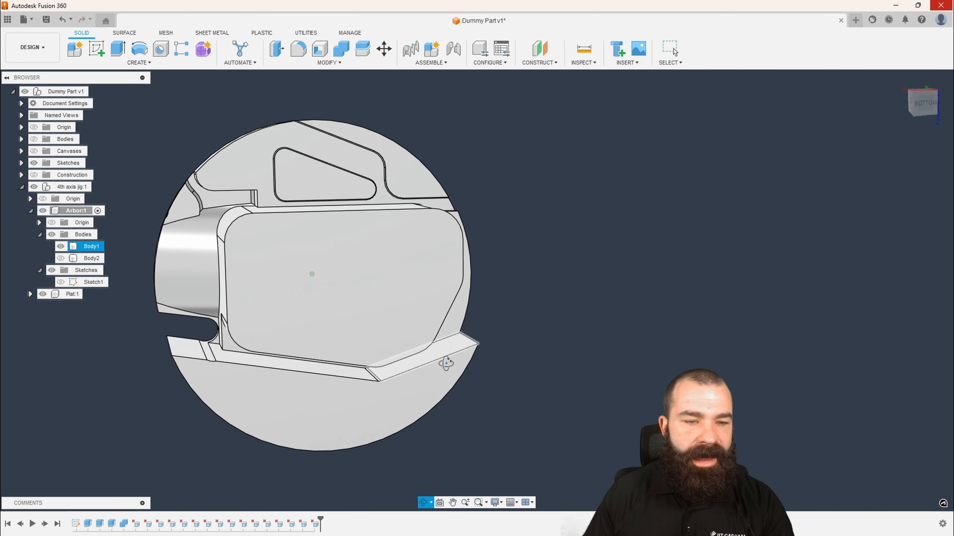
scroll(182, 305, down, 3)
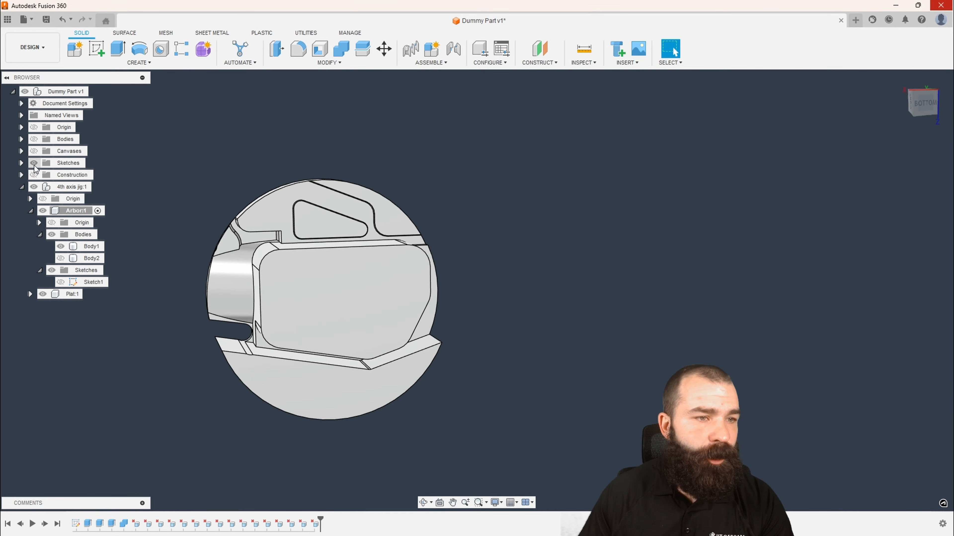
click(34, 139)
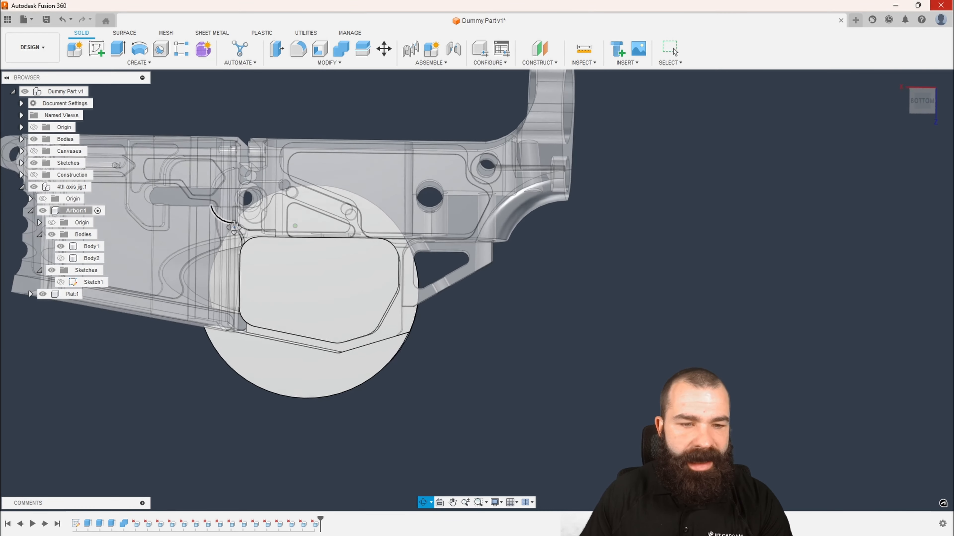
shift+middle_drag(192, 229, 211, 249)
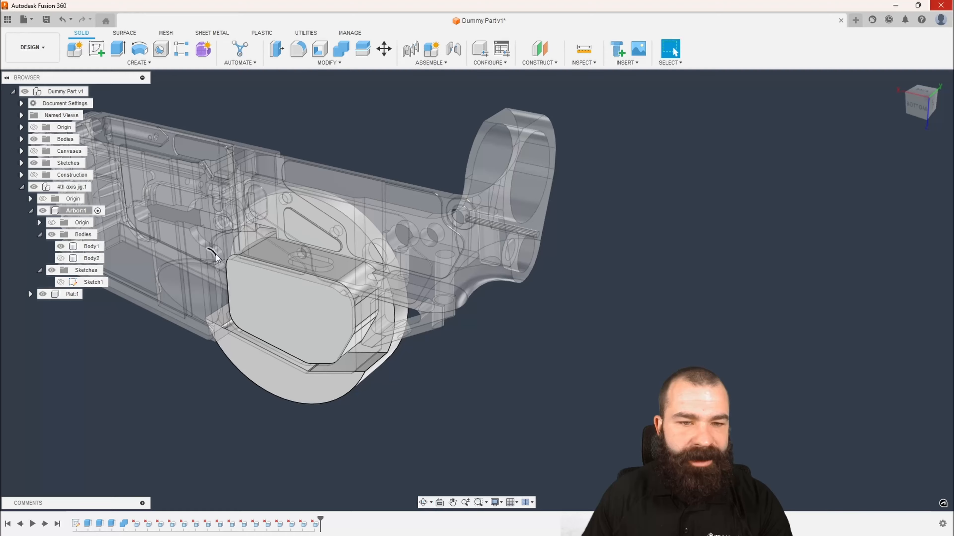
scroll(345, 299, down, 3)
scroll(329, 303, up, 4)
shift+middle_drag(329, 304, 376, 356)
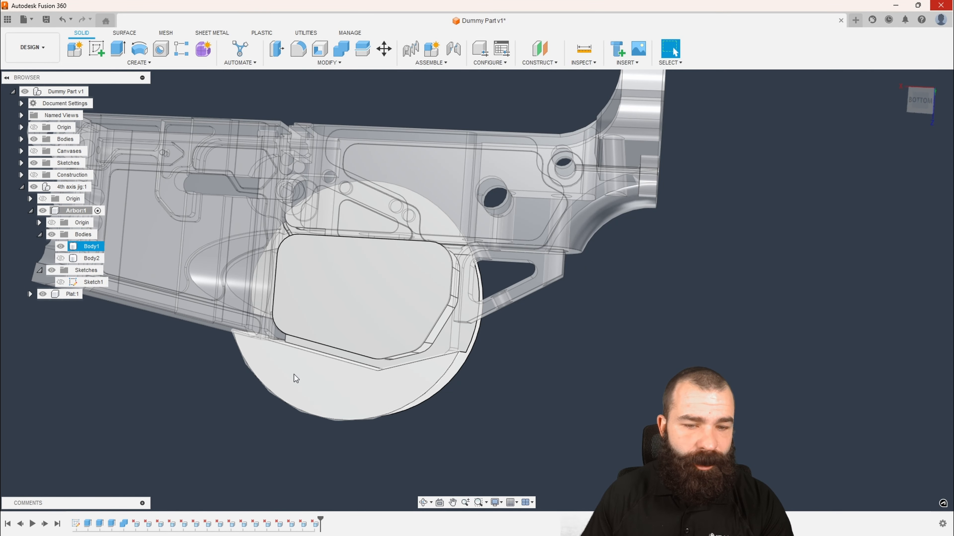
shift+middle_drag(386, 382, 409, 360)
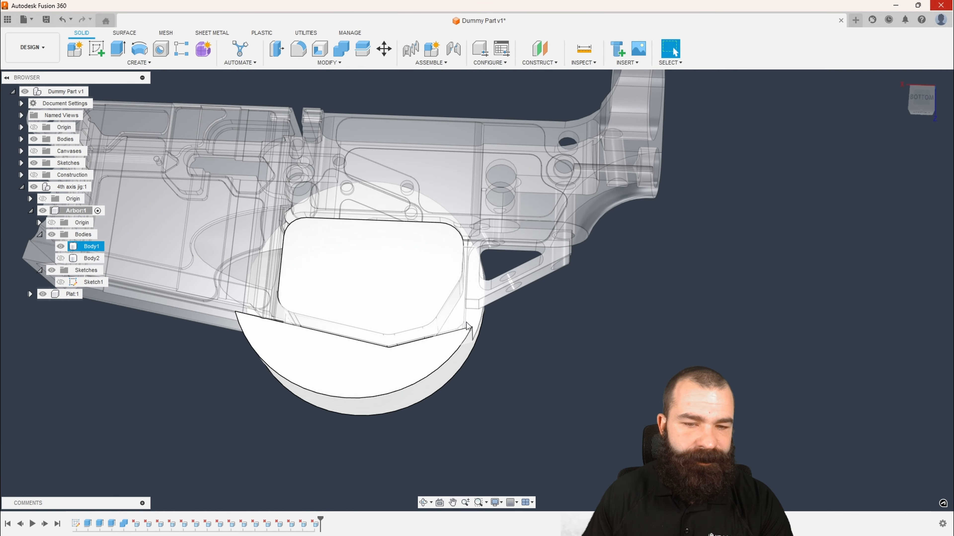
shift+middle_drag(468, 326, 444, 323)
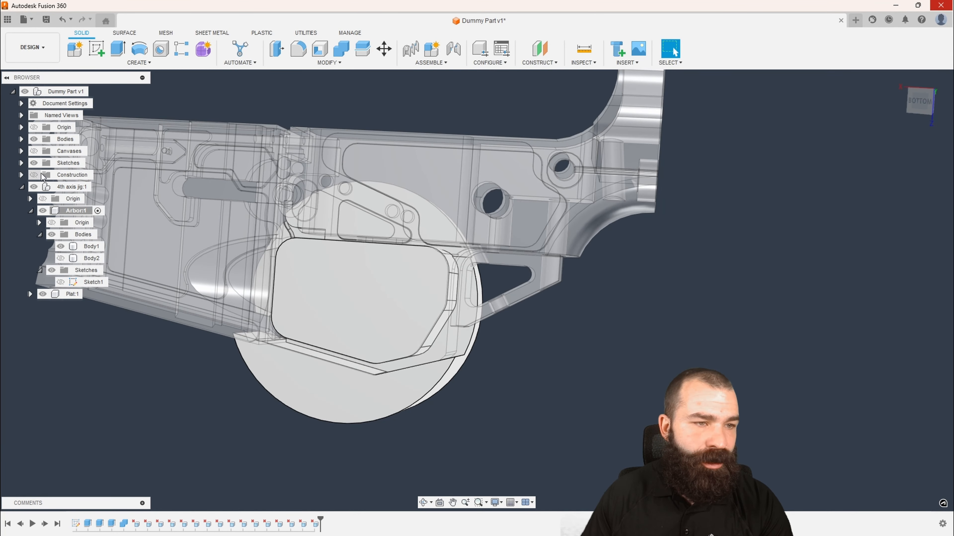
click(33, 139)
Delete the connected side walls and narrow corner faces of the ledge along the lower edge of the raised pad.
shift+middle_drag(251, 327, 263, 355)
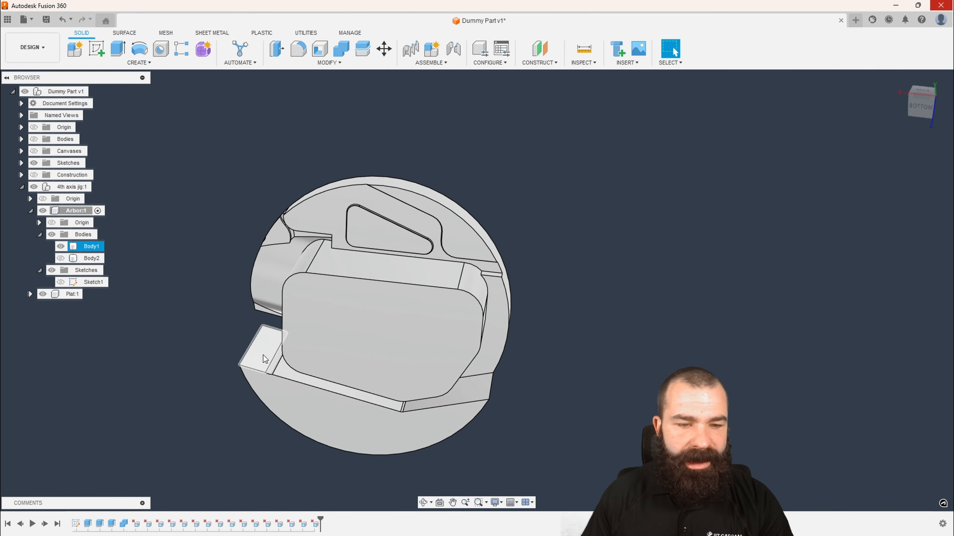
click(263, 355)
scroll(274, 371, up, 3)
ctrl+click(413, 413)
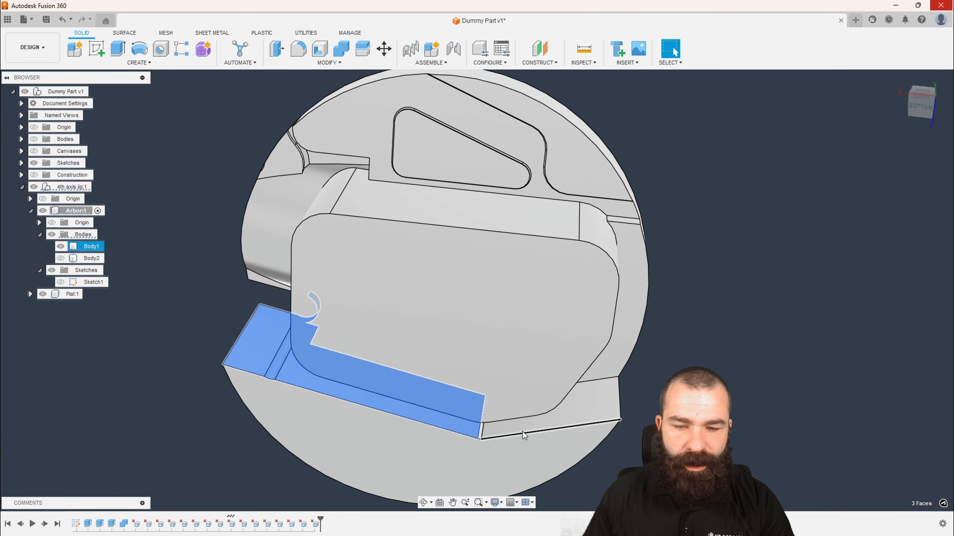
scroll(488, 436, up, 5)
ctrl+click(480, 432)
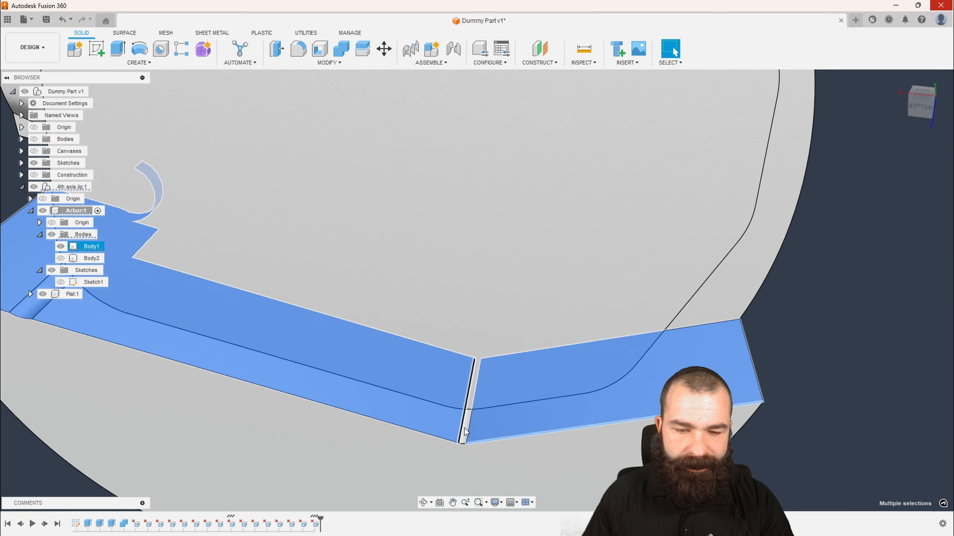
scroll(465, 427, down, 5)
scroll(545, 392, down, 8)
key(Escape)
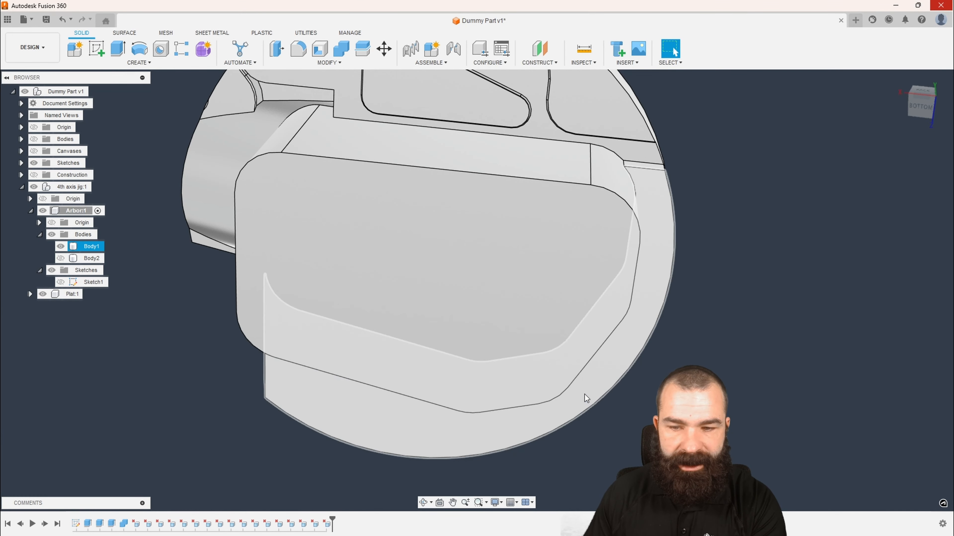
Show the receiver bodies, examine how the trimmed disc fits inside them from the back and the end, and hide the bodies again.
shift+middle_drag(578, 387, 597, 352)
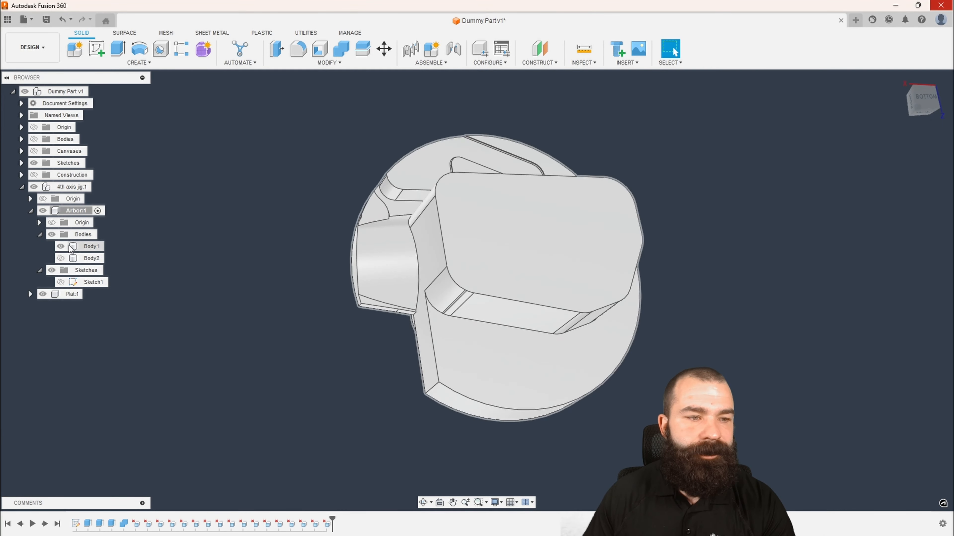
click(33, 139)
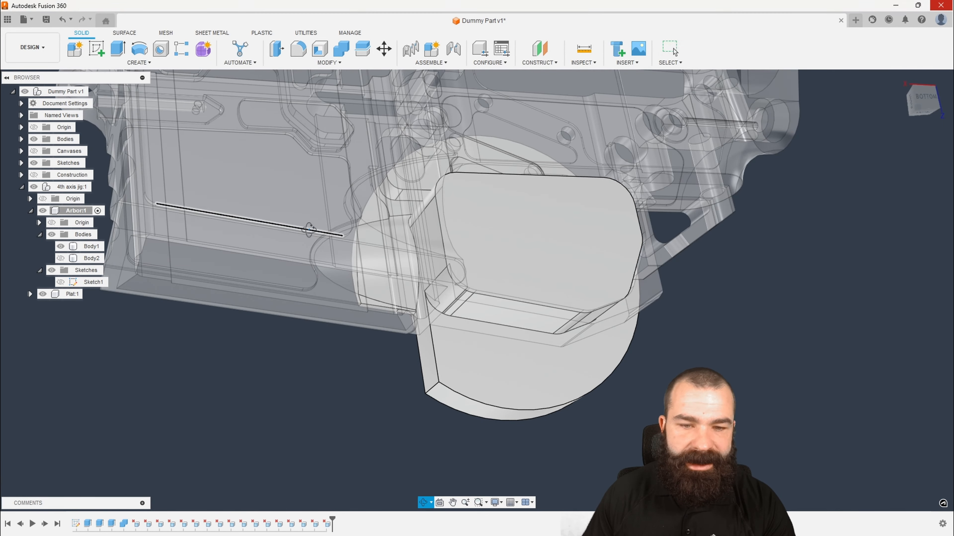
shift+middle_drag(552, 233, 280, 252)
scroll(280, 252, up, 5)
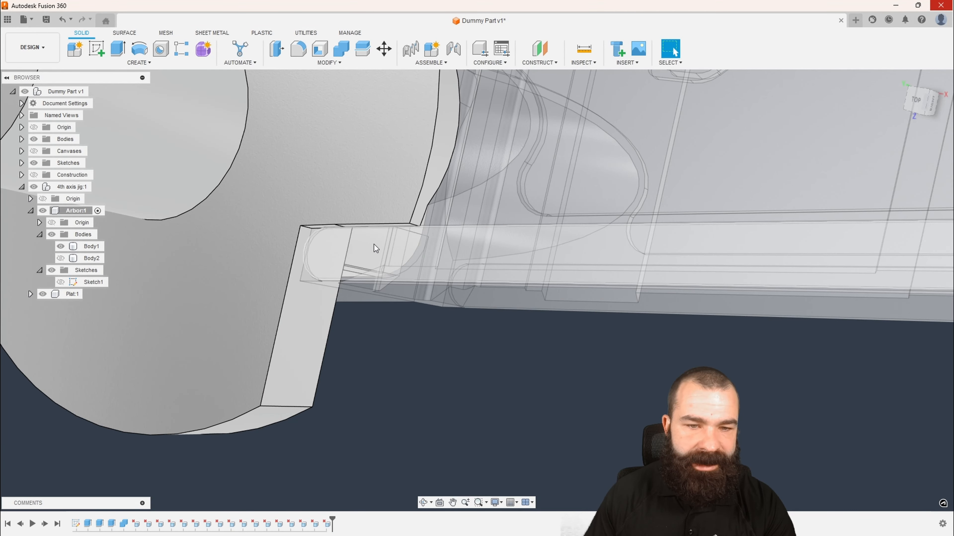
scroll(374, 245, down, 5)
shift+middle_drag(428, 244, 361, 249)
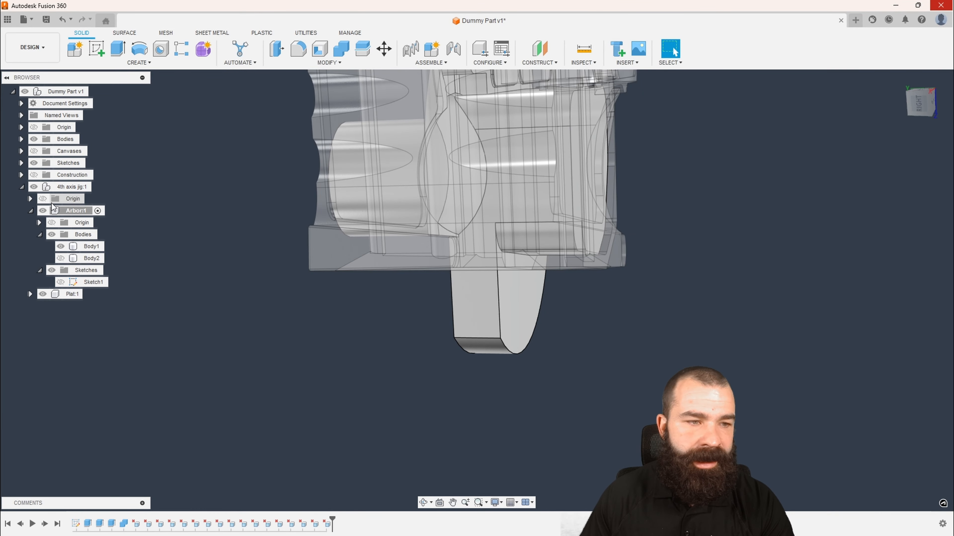
click(34, 139)
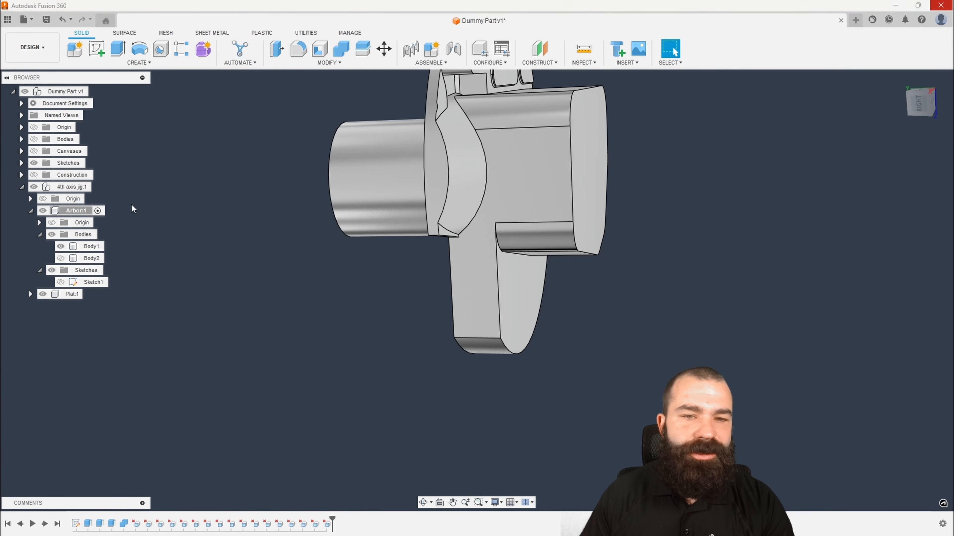
Delete the tiny sliver face on the disc rim above the concave cylindrical cut.
shift+middle_drag(417, 252, 382, 176)
scroll(382, 176, up, 10)
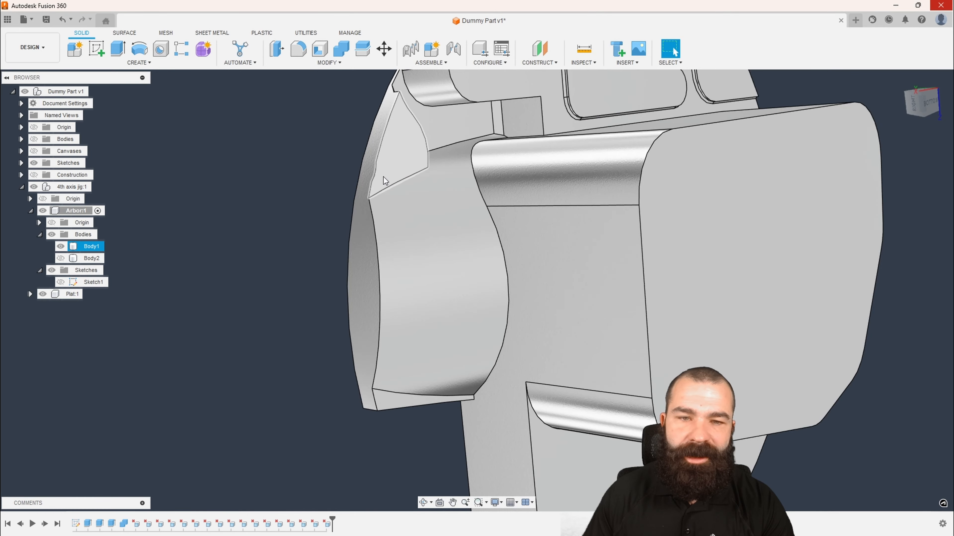
scroll(352, 178, up, 2)
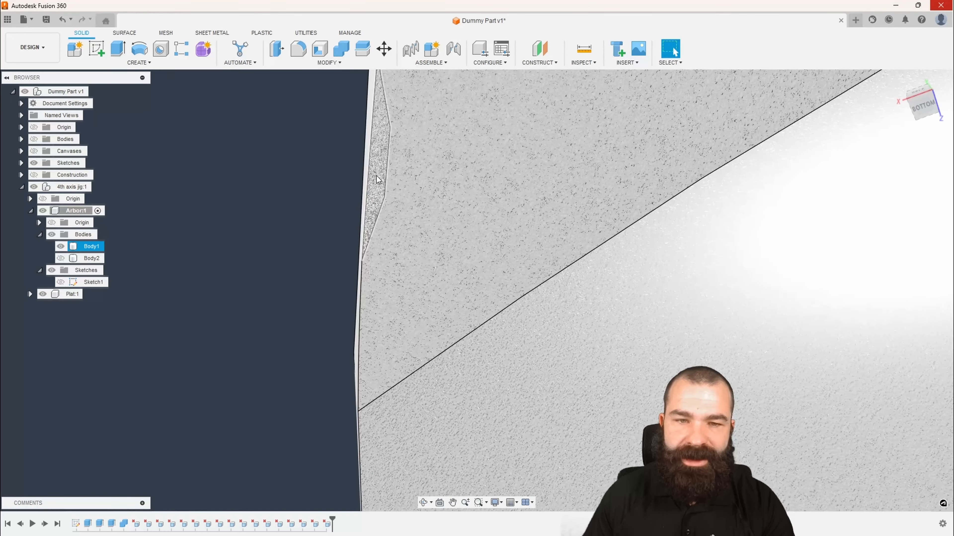
click(376, 177)
scroll(365, 220, down, 5)
scroll(365, 220, down, 3)
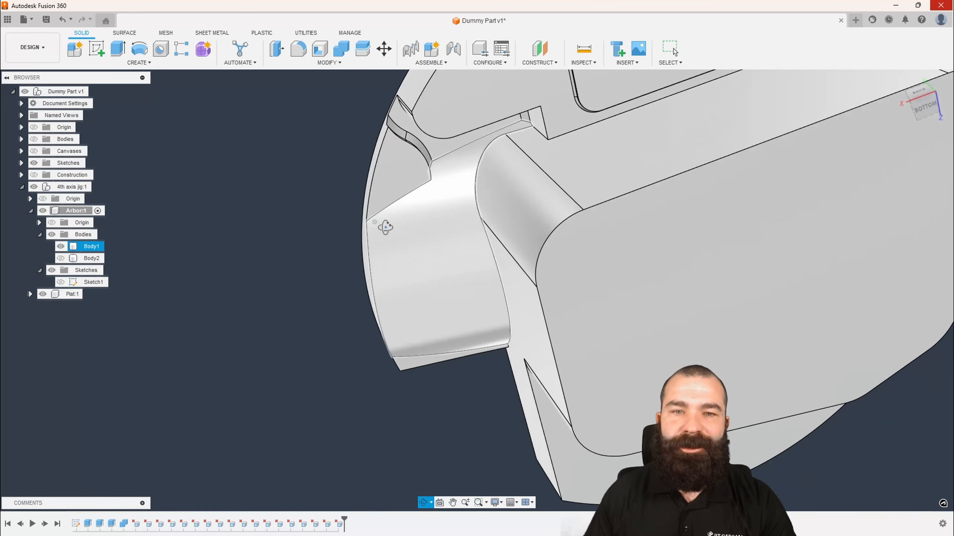
Delete the two S-curved wall faces of the shallow step just above the concave cylindrical cut.
mouse_move(386, 224)
shift+middle_down()
mouse_move(393, 255)
mouse_move(386, 221)
shift+middle_up()
scroll(403, 158, up, 5)
scroll(404, 158, up, 3)
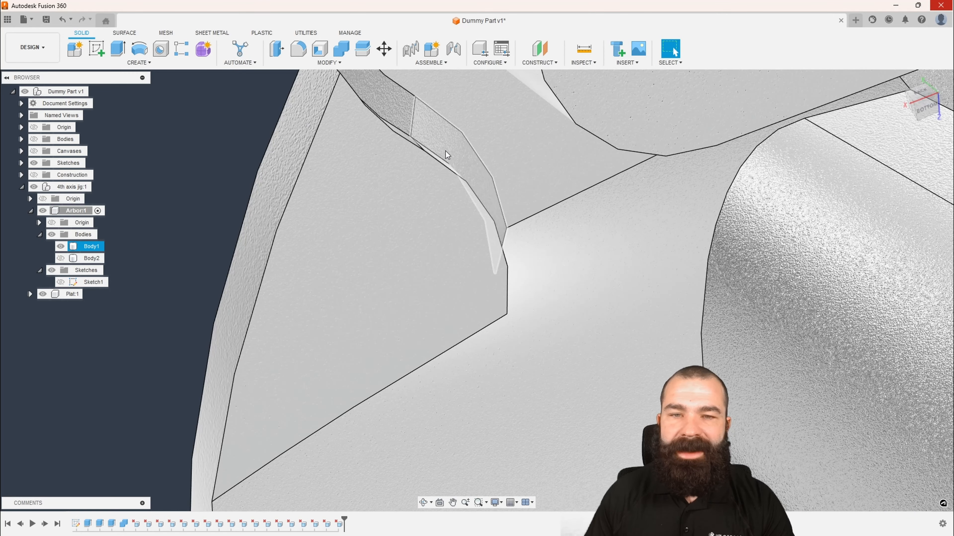
click(425, 137)
shift+click(395, 118)
scroll(441, 248, down, 3)
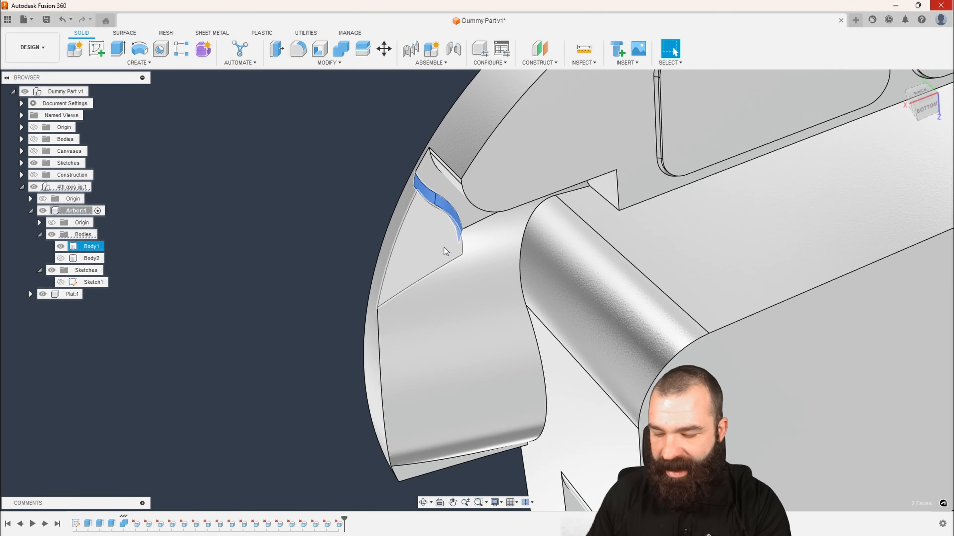
key(Escape)
Delete the thin fillet faces inside the small notch beside the triangular pocket.
shift+middle_drag(444, 246, 477, 212)
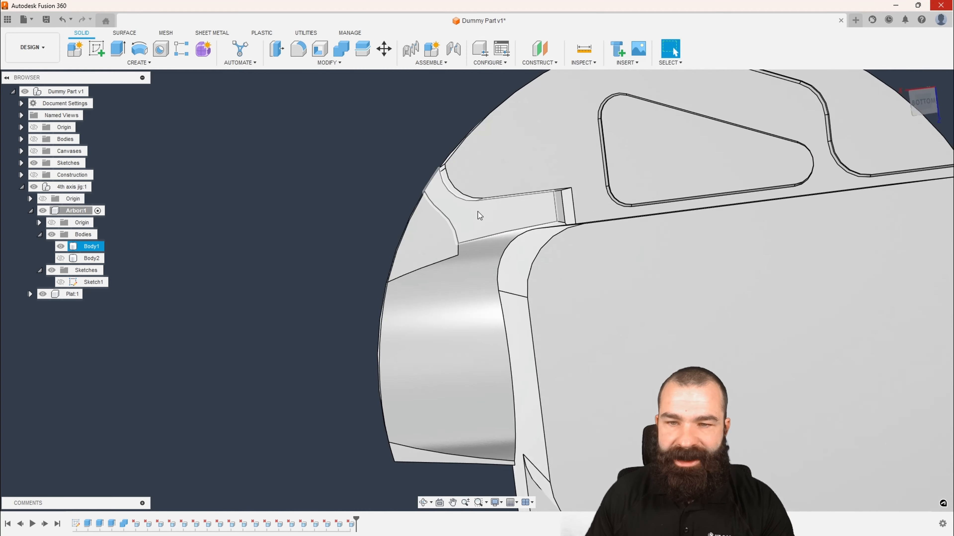
scroll(541, 211, up, 3)
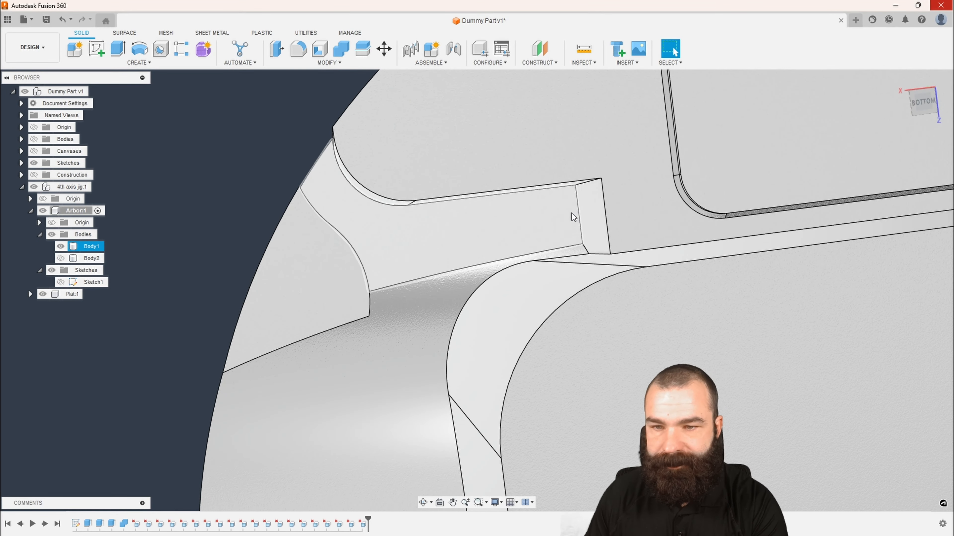
scroll(572, 213, down, 5)
shift+middle_drag(572, 213, 534, 246)
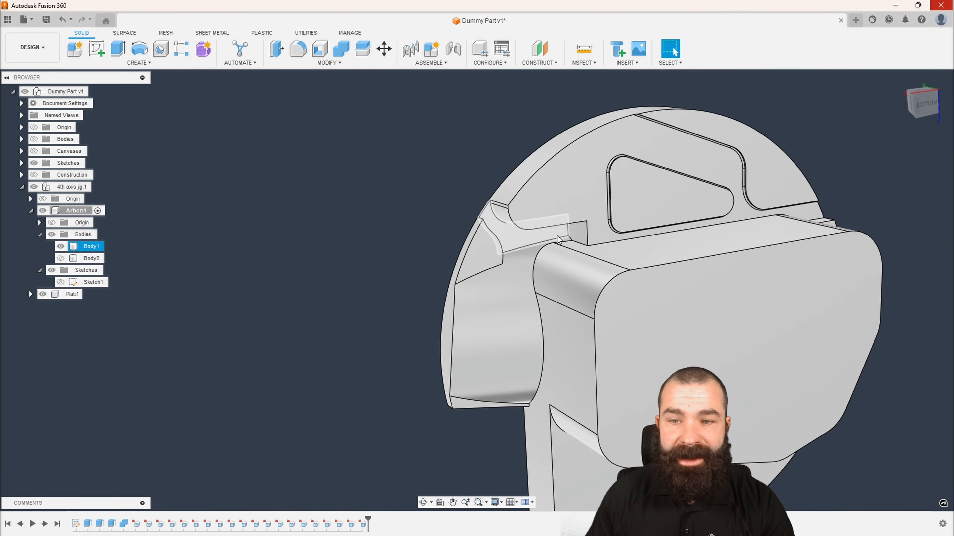
Delete all side wall and fillet faces around the triangular pocket so that the pocket is filled.
scroll(613, 226, up, 10)
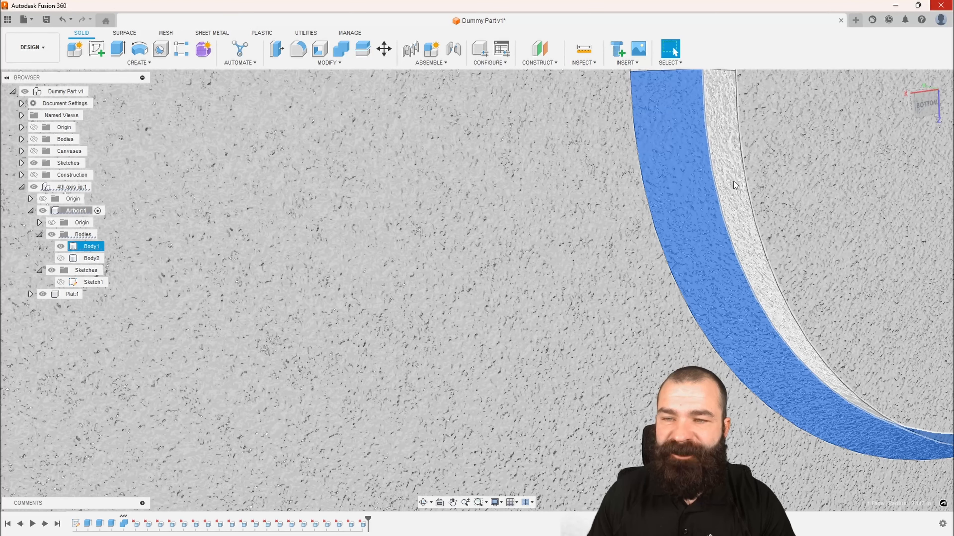
scroll(735, 185, down, 5)
scroll(687, 270, up, 4)
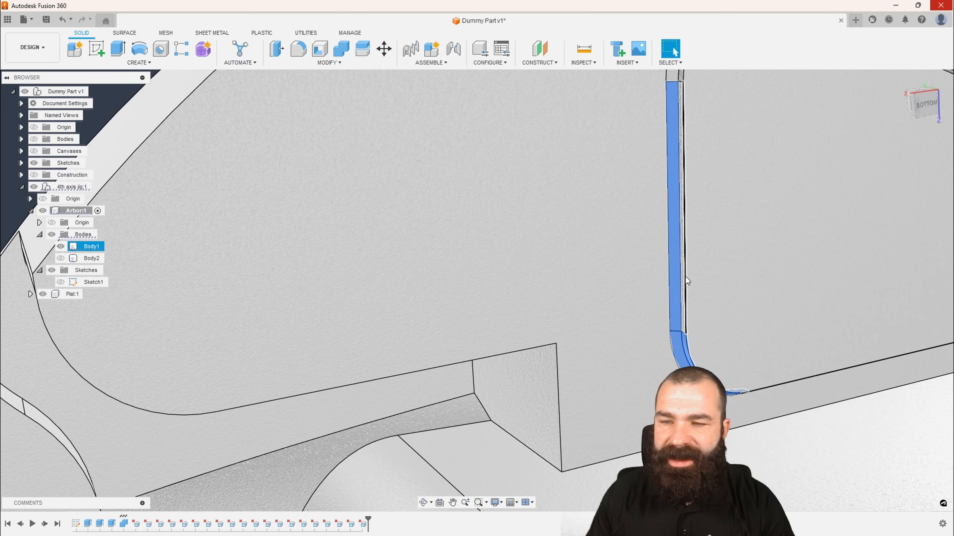
scroll(686, 276, up, 2)
scroll(681, 277, down, 6)
scroll(662, 244, up, 4)
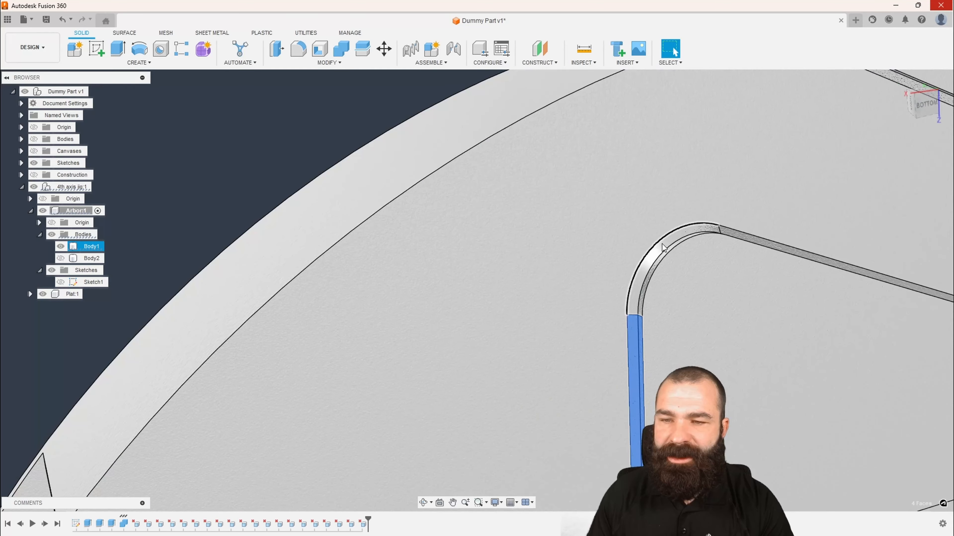
scroll(660, 254, up, 2)
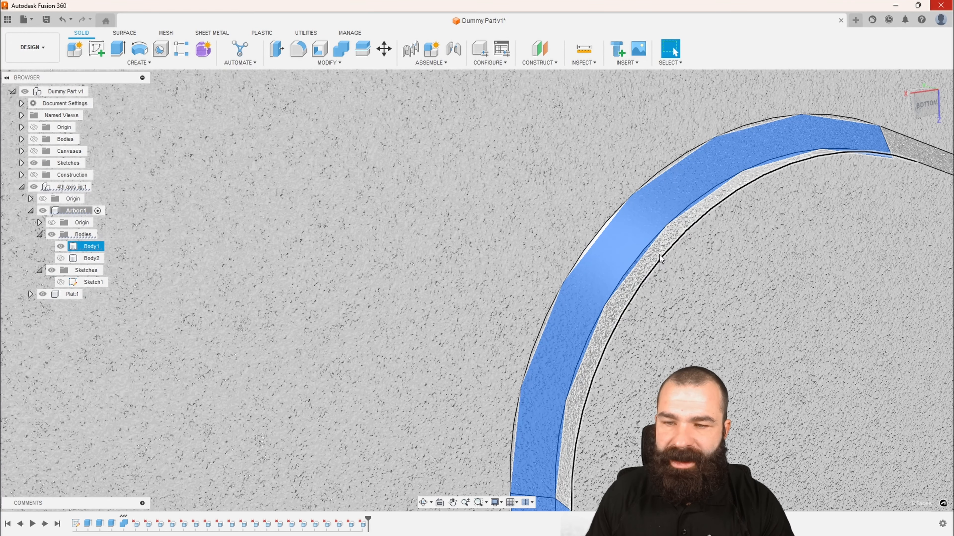
scroll(619, 262, down, 8)
shift+middle_drag(608, 266, 626, 298)
scroll(704, 285, up, 6)
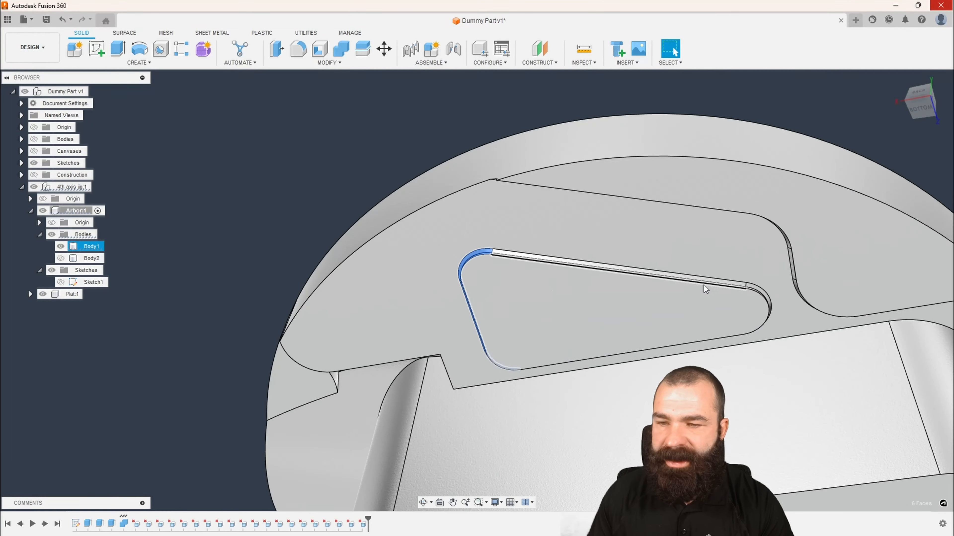
click(712, 278)
scroll(724, 281, up, 8)
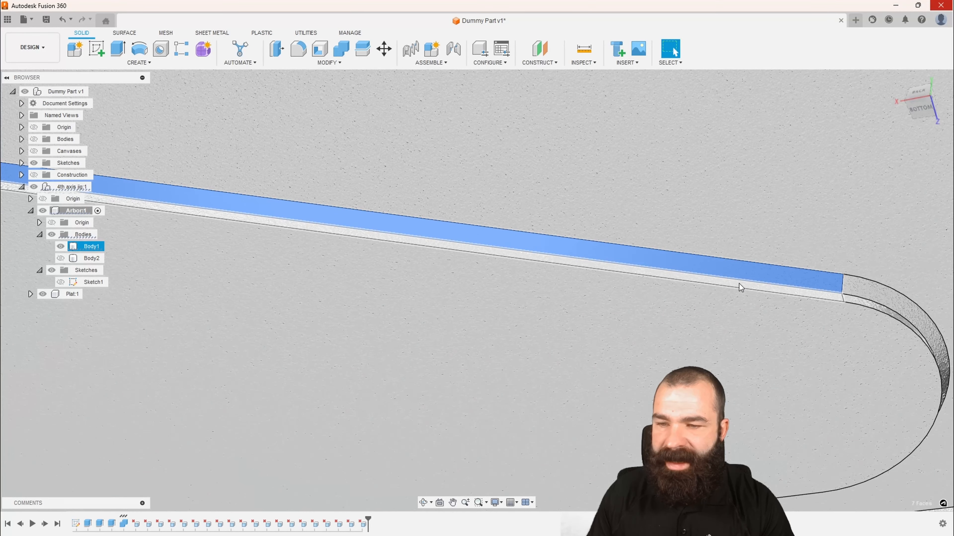
shift+click(849, 300)
shift+click(852, 288)
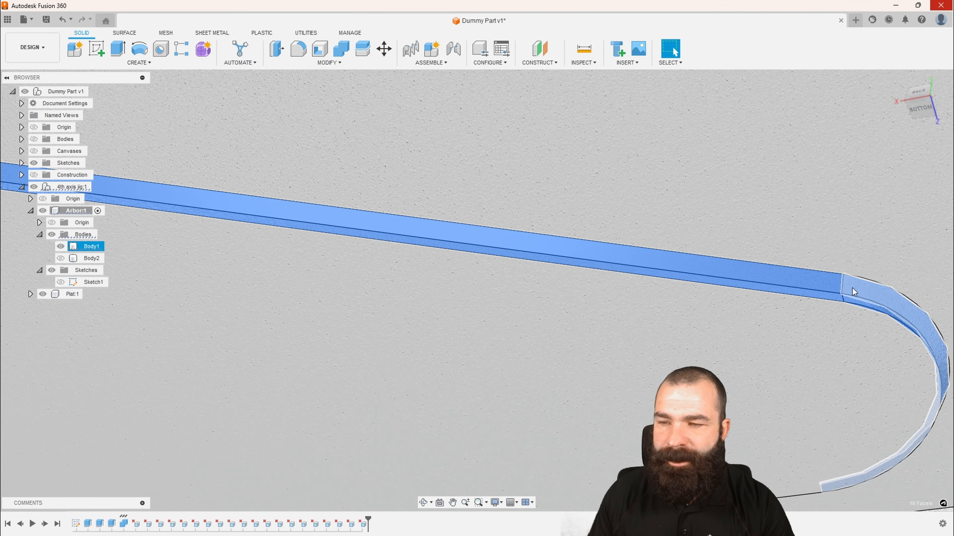
scroll(849, 289, down, 7)
shift+middle_drag(825, 294, 836, 271)
shift+middle_drag(546, 389, 543, 411)
scroll(544, 411, up, 12)
shift+click(350, 248)
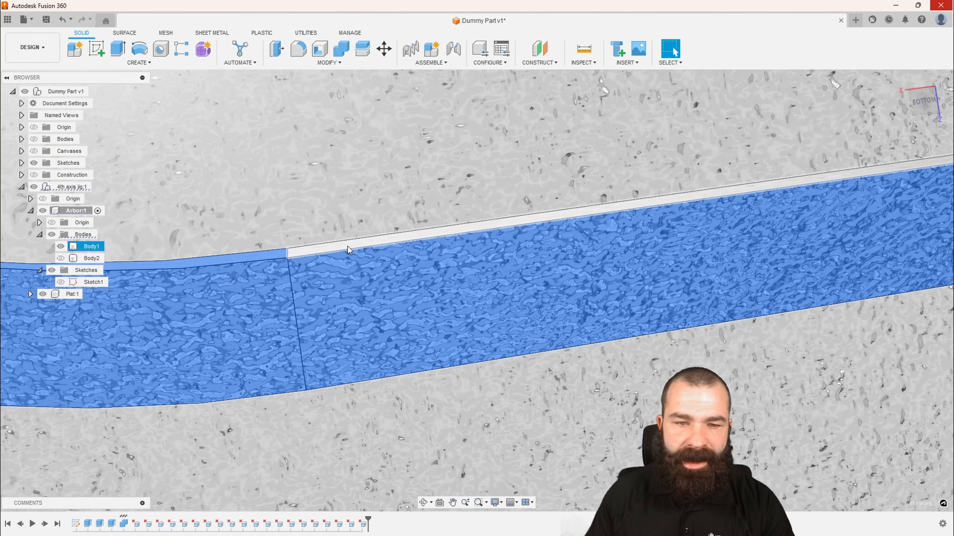
scroll(396, 298, down, 10)
key(Delete)
scroll(425, 318, down, 5)
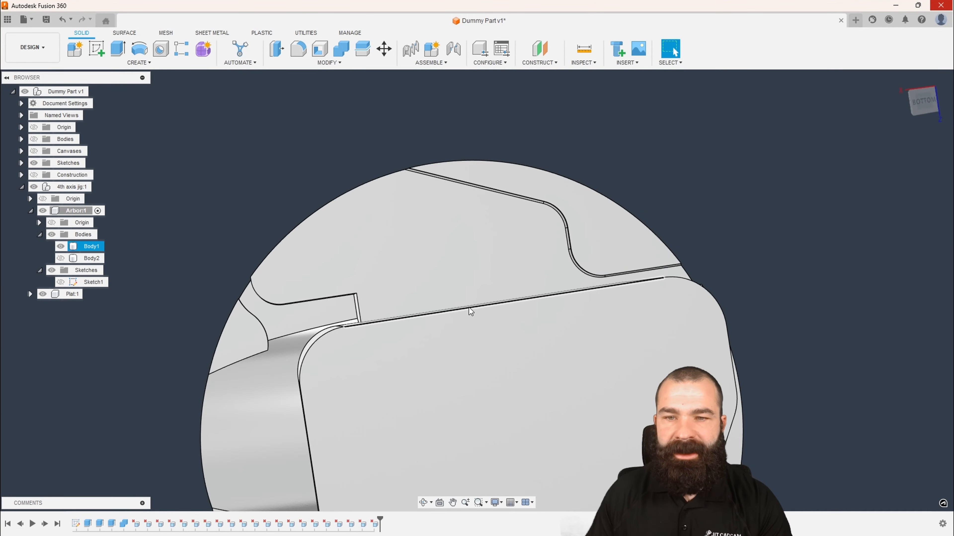
Show the receiver bodies and measure the minimum distance between the two large side faces of the receiver near the disc.
click(34, 163)
click(34, 139)
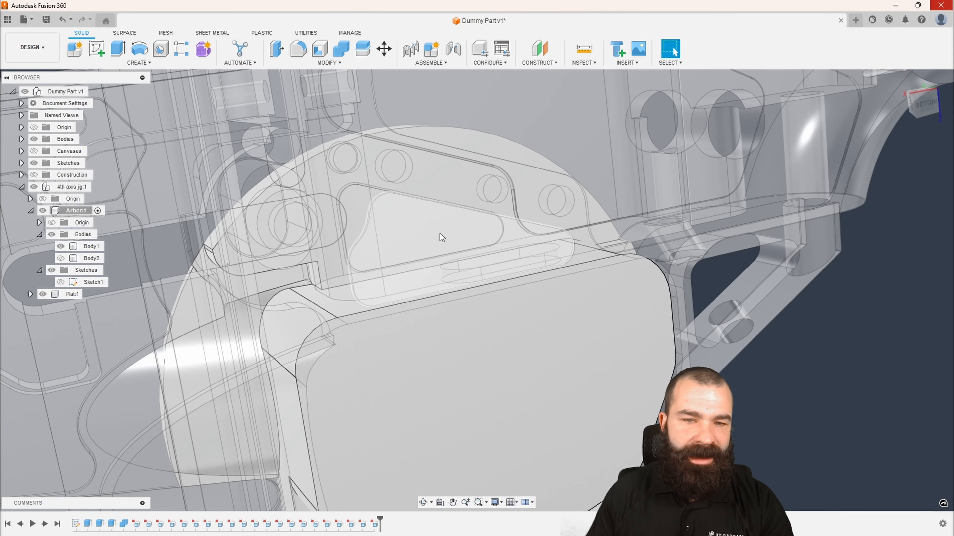
shift+middle_drag(424, 229, 539, 242)
click(459, 190)
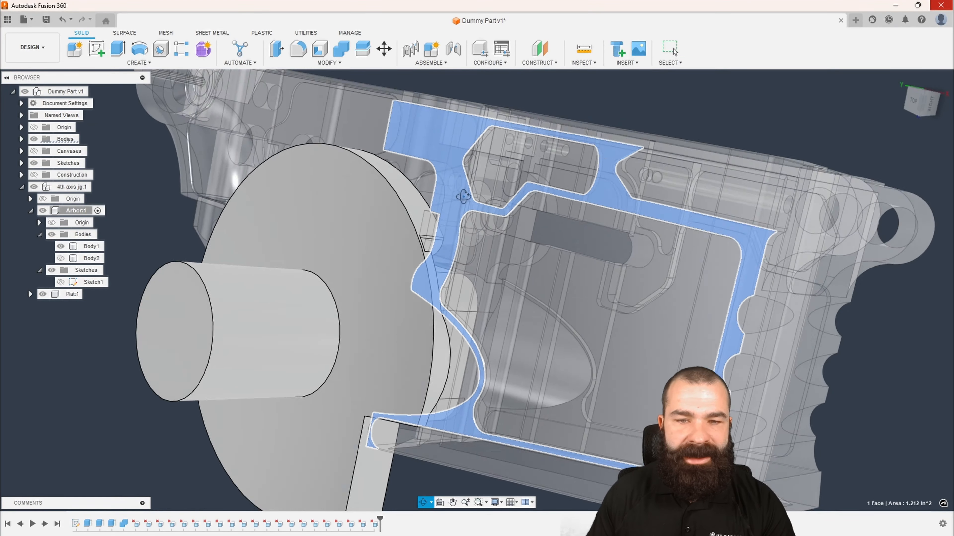
shift+middle_drag(459, 190, 563, 229)
shift+click(414, 205)
scroll(569, 232, down, 3)
shift+middle_drag(428, 237, 517, 279)
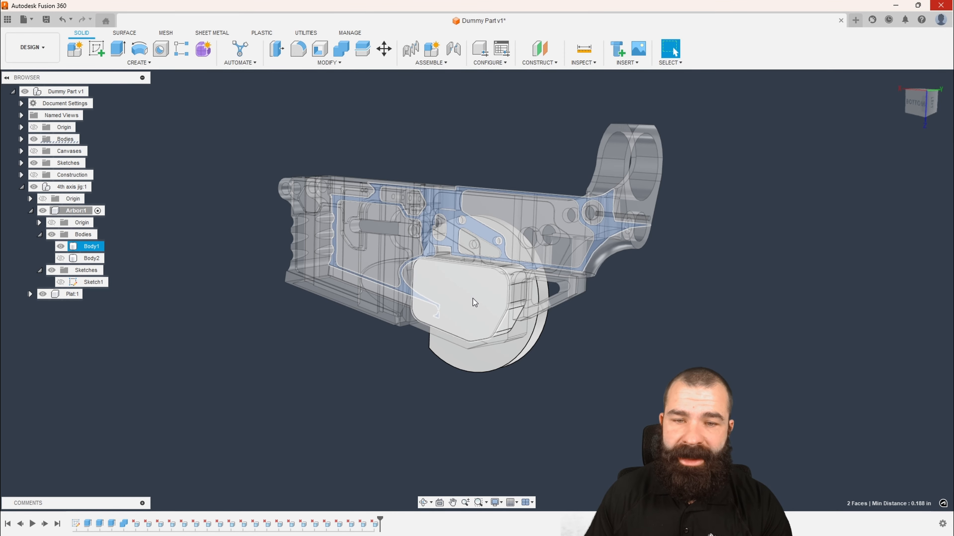
Examine the disc inside the receiver from the end and at an angle, clear the selection, and hide the receiver bodies.
shift+middle_drag(471, 290, 427, 283)
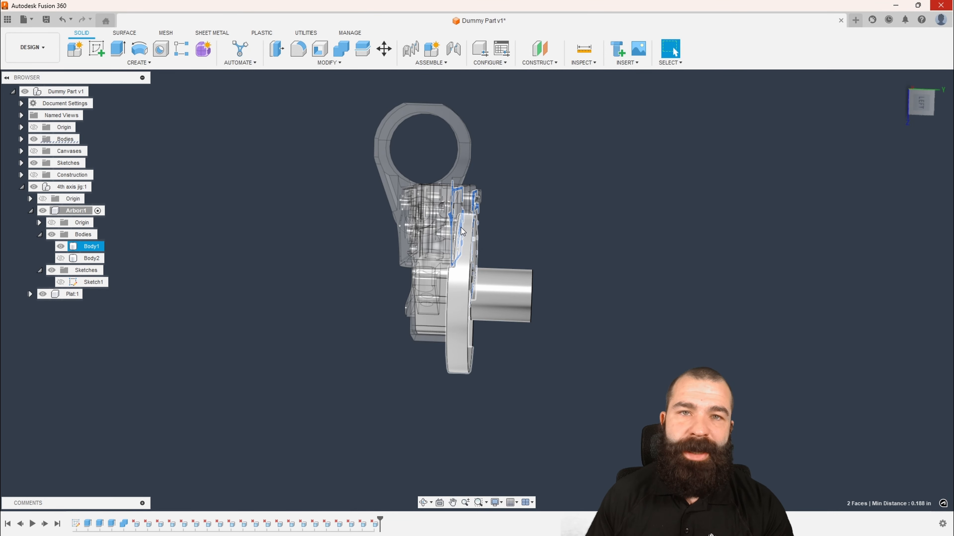
shift+middle_drag(462, 231, 503, 236)
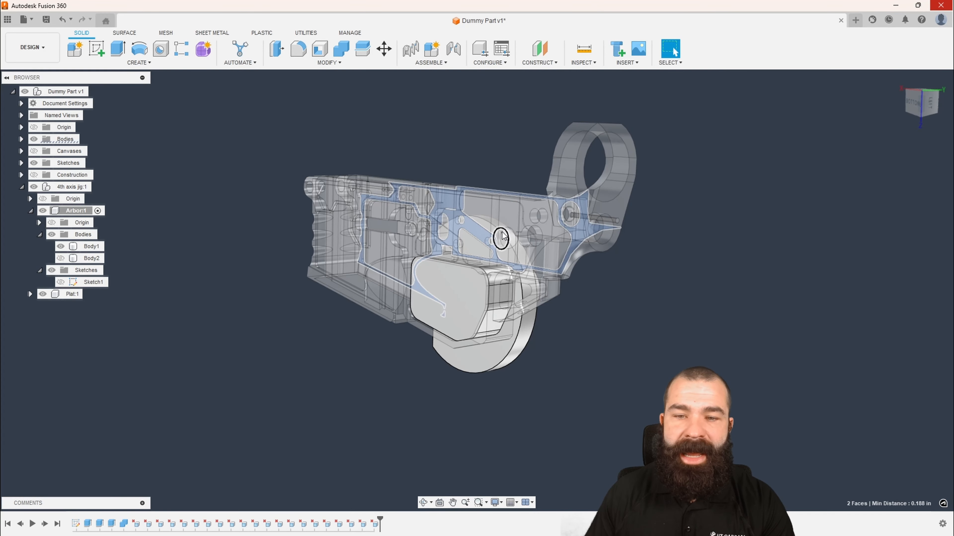
click(139, 245)
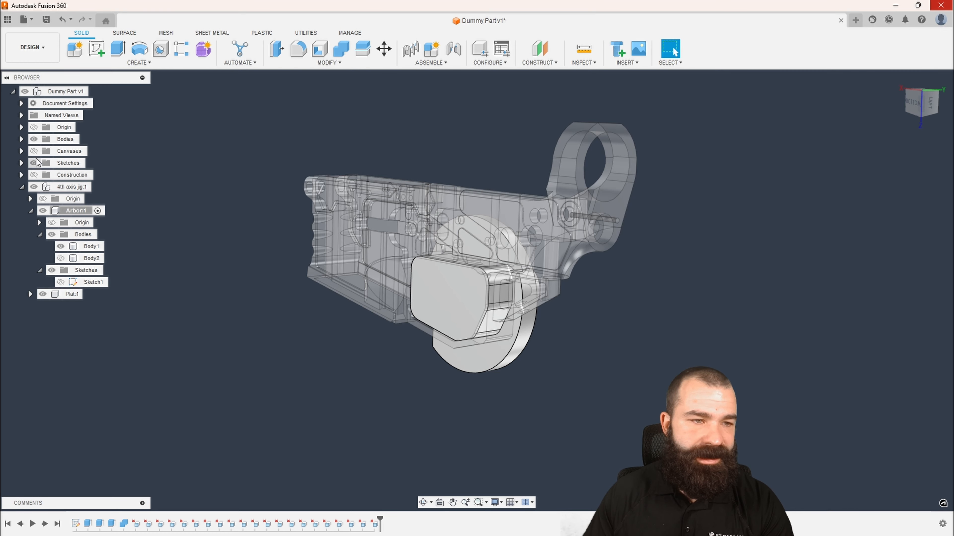
click(34, 139)
Measure the step height between the disc's large upper flat face and the adjacent segment face at the rim.
scroll(488, 247, up, 5)
click(507, 248)
scroll(558, 292, up, 4)
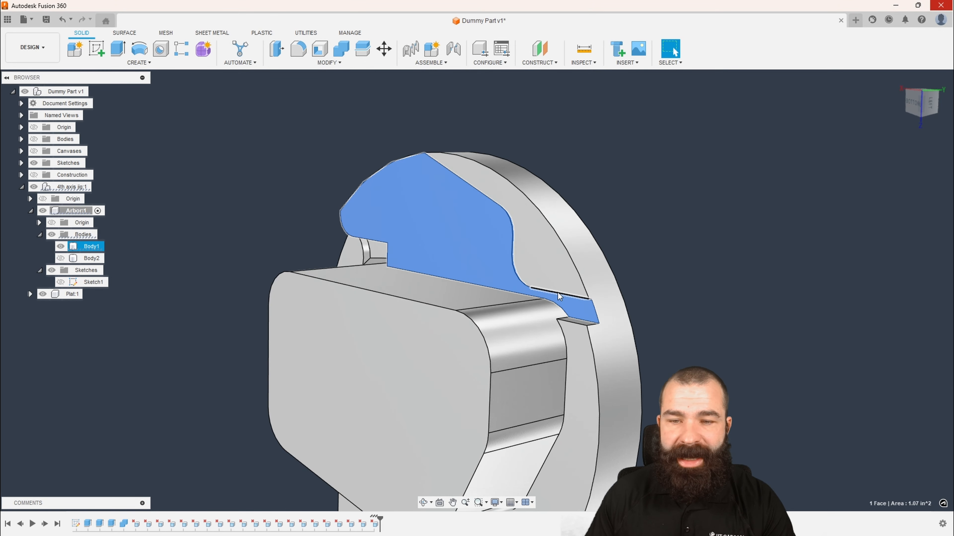
ctrl+click(564, 270)
scroll(582, 265, down, 4)
mouse_move(589, 263)
shift+middle_down()
mouse_move(639, 261)
mouse_move(586, 262)
shift+middle_up()
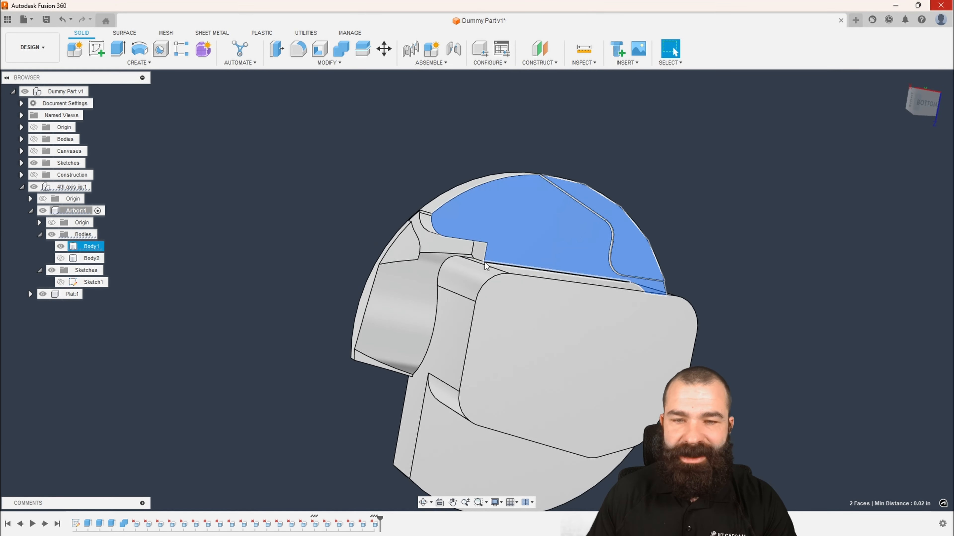
Delete the thin curved step faces on the disc's narrow side segment next to the plug.
scroll(495, 254, down, 3)
shift+middle_drag(435, 251, 473, 249)
click(359, 300)
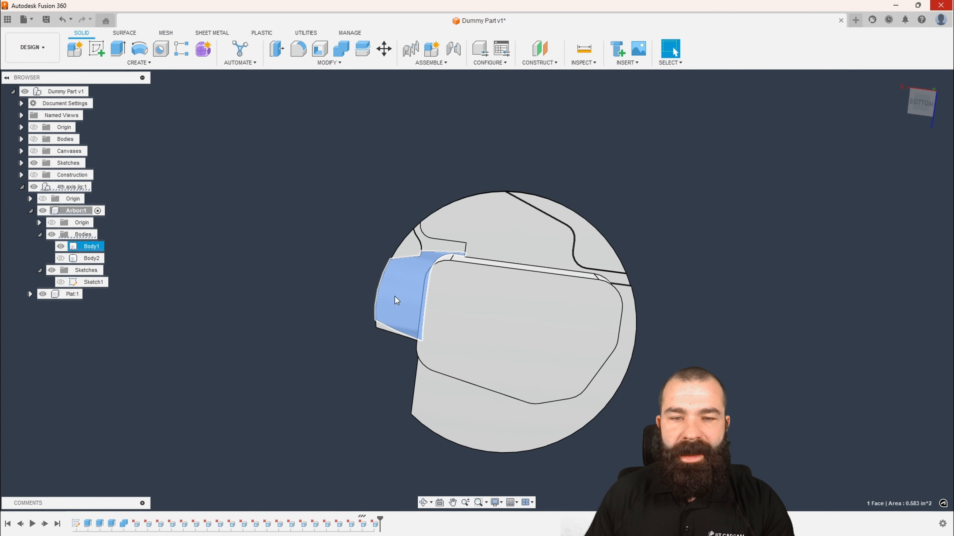
shift+middle_drag(392, 295, 448, 180)
scroll(406, 267, up, 5)
click(405, 269)
scroll(447, 180, up, 3)
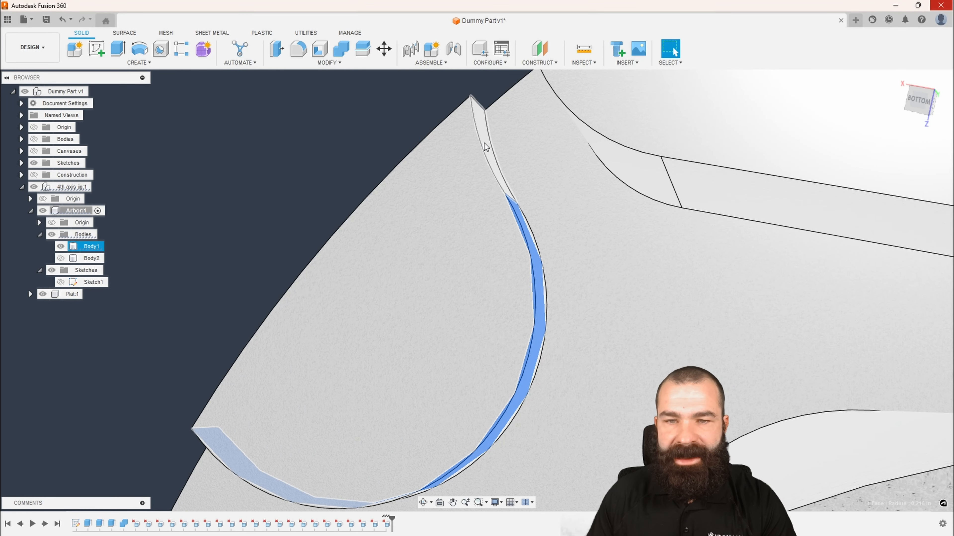
ctrl+click(484, 143)
key(Delete)
Delete the five thin wall faces along the S-shaped step across the disc's large flat segment.
scroll(462, 145, down, 5)
shift+middle_drag(457, 148, 458, 213)
scroll(459, 210, down, 1)
scroll(623, 160, up, 4)
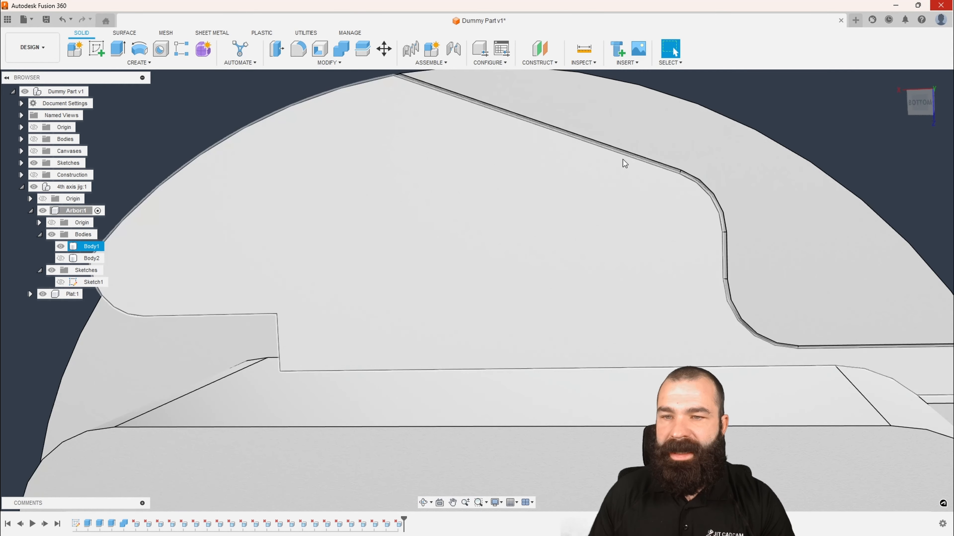
scroll(631, 159, up, 1)
scroll(641, 157, up, 2)
click(642, 156)
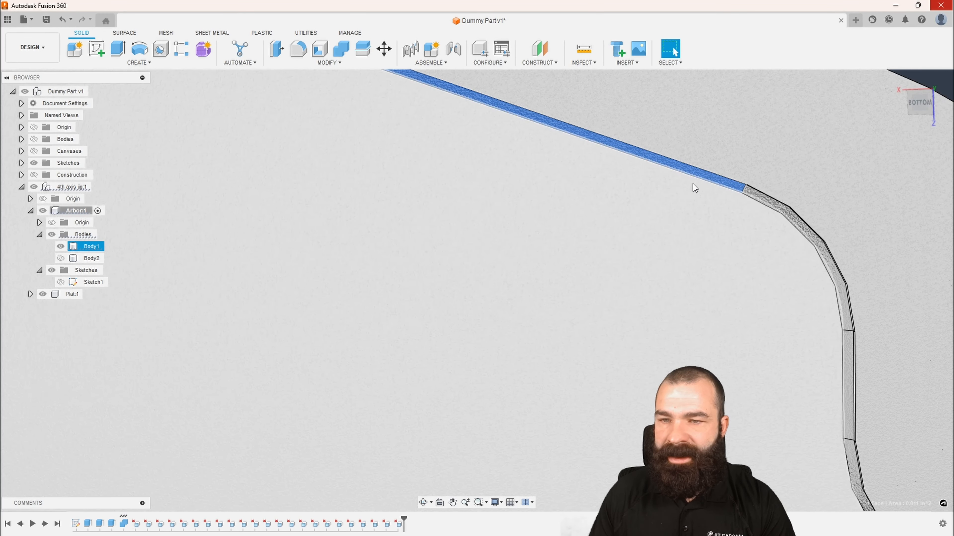
ctrl+click(759, 197)
ctrl+click(847, 348)
scroll(845, 350, down, 5)
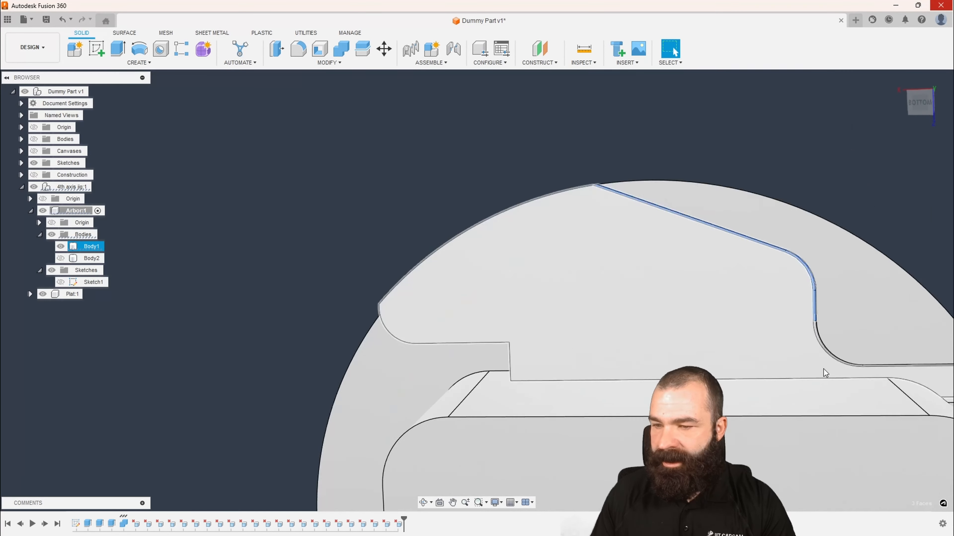
scroll(837, 359, up, 3)
scroll(841, 350, up, 3)
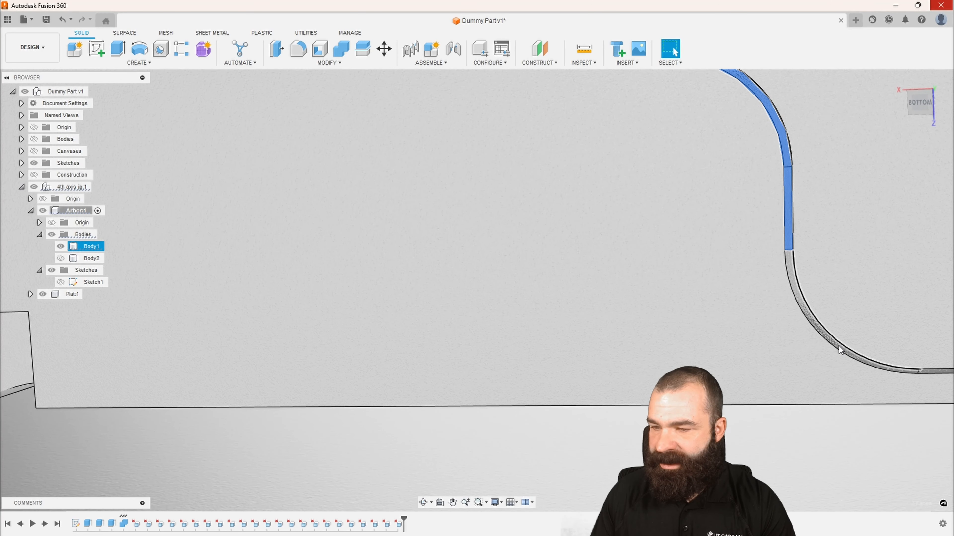
scroll(713, 338, down, 5)
scroll(709, 341, up, 7)
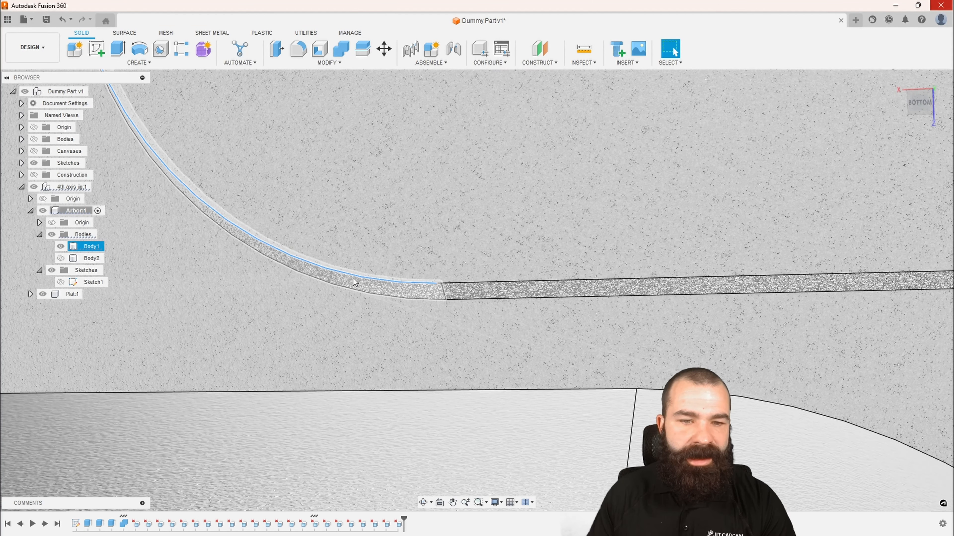
ctrl+click(362, 285)
ctrl+click(460, 288)
scroll(456, 295, down, 5)
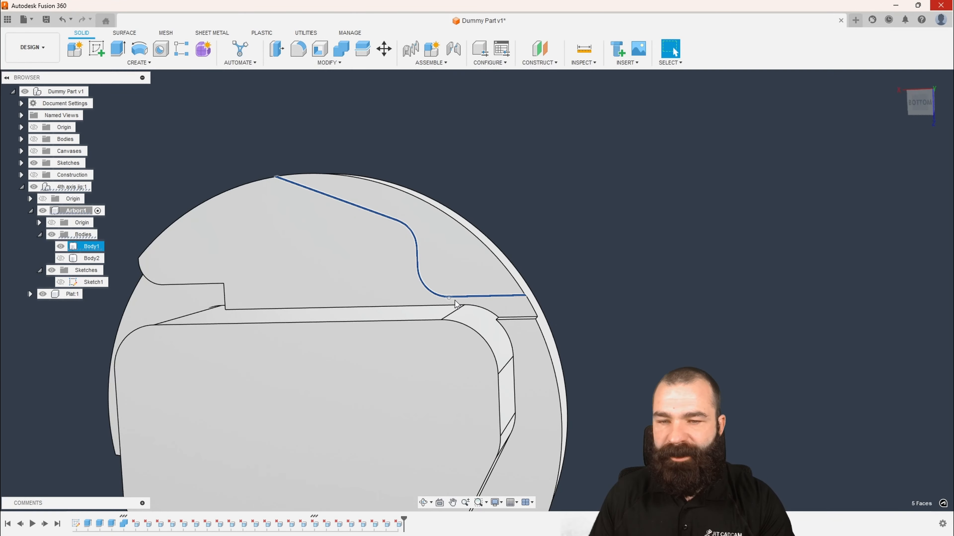
shift+middle_drag(530, 302, 492, 266)
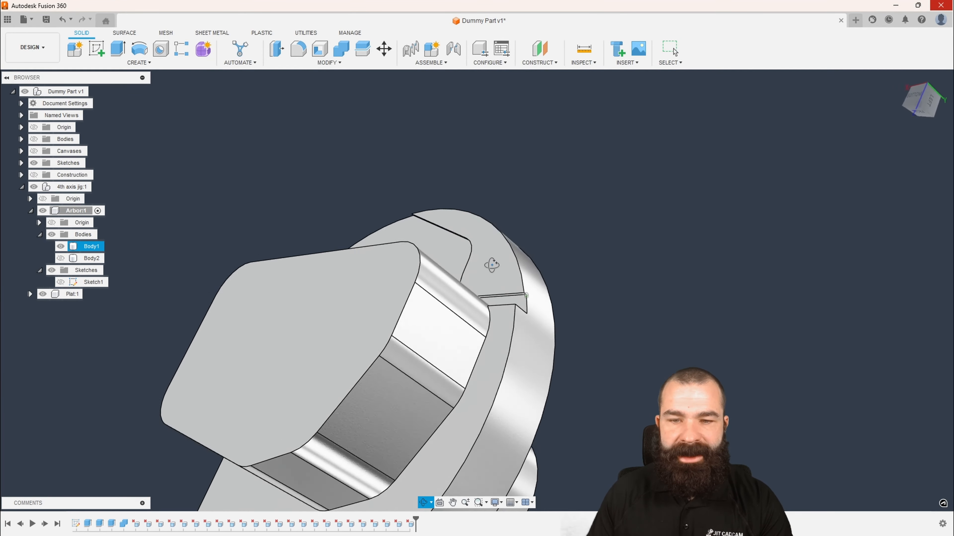
Delete the remaining thin faces of the S-shaped step so that the disc's large segment becomes one flat face.
scroll(492, 287, up, 6)
click(479, 253)
shift+middle_drag(394, 256, 485, 297)
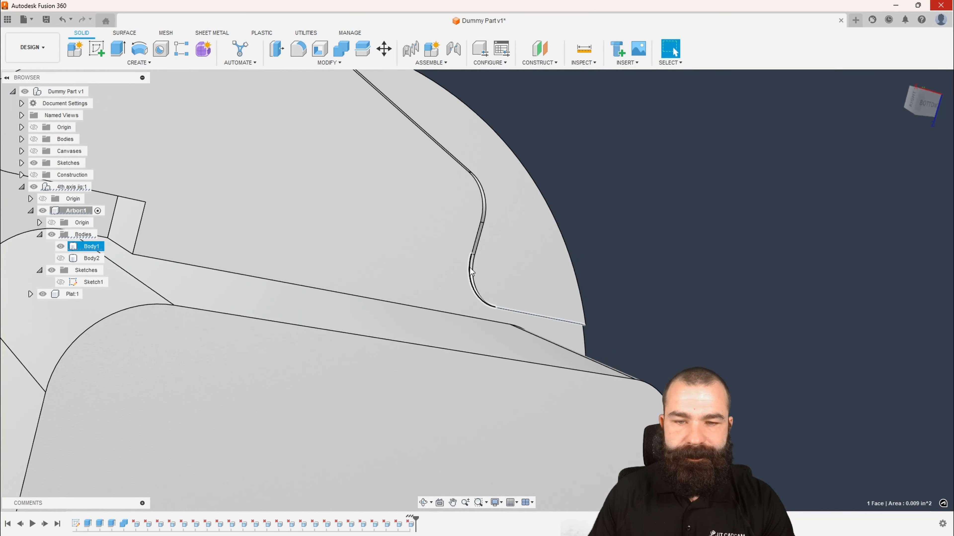
scroll(469, 264, up, 4)
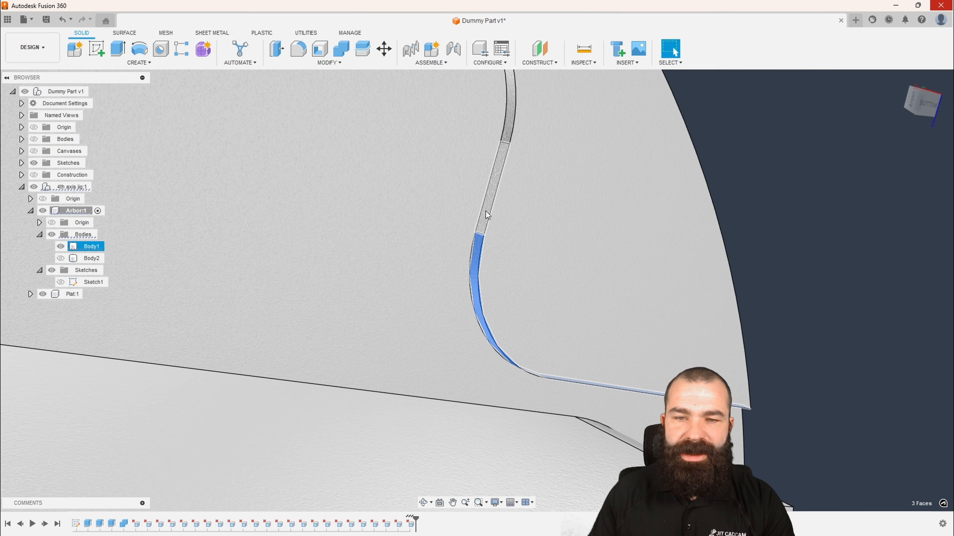
scroll(485, 211, down, 5)
scroll(487, 213, up, 3)
shift+middle_drag(518, 263, 521, 251)
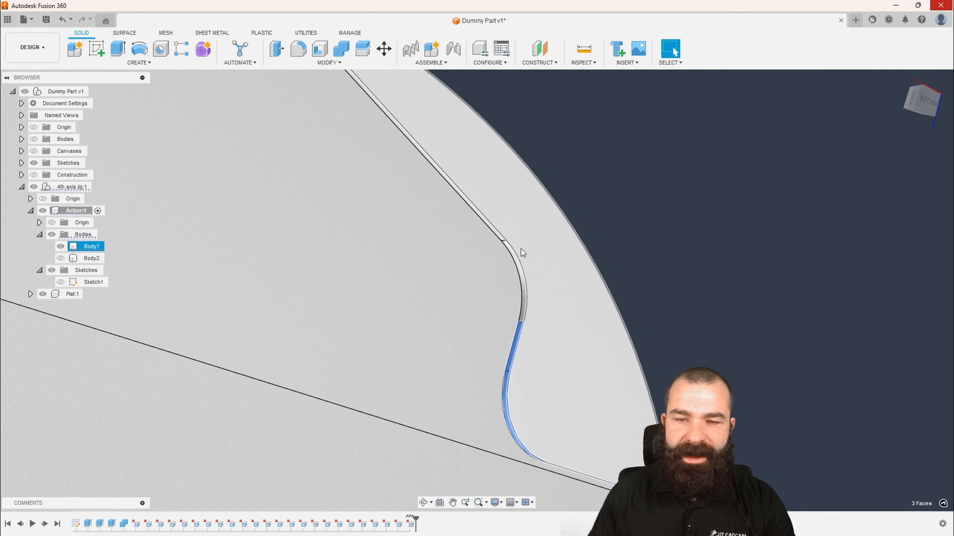
scroll(517, 265, up, 3)
ctrl+click(516, 262)
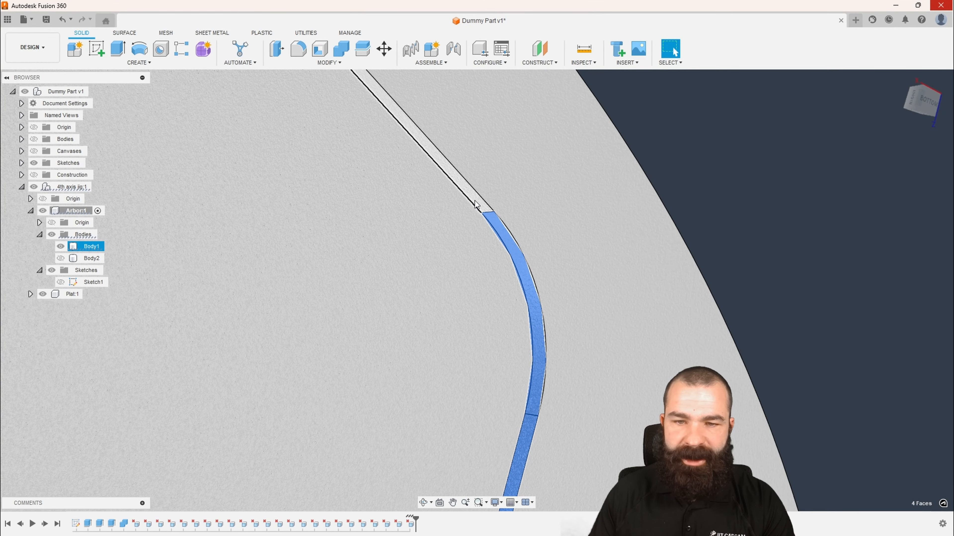
scroll(476, 203, down, 10)
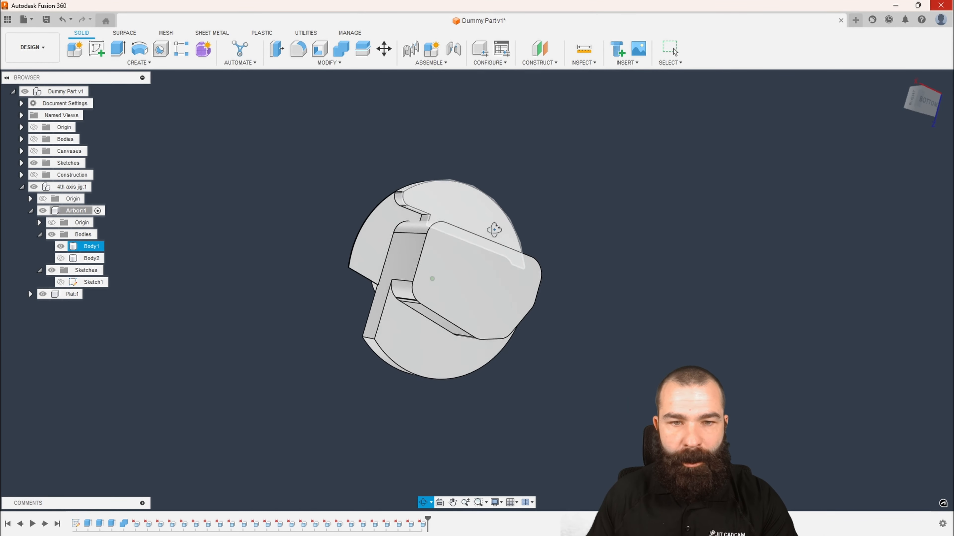
Examine the simplified arbor from front, side and back, including the thin side segment, and clear the selection.
shift+middle_drag(499, 222, 446, 242)
scroll(382, 264, up, 3)
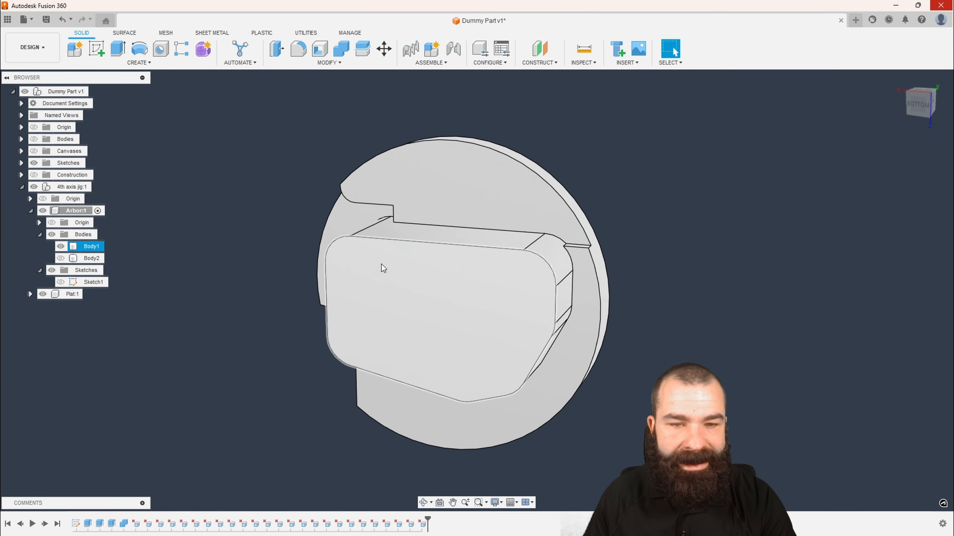
shift+middle_drag(382, 264, 500, 296)
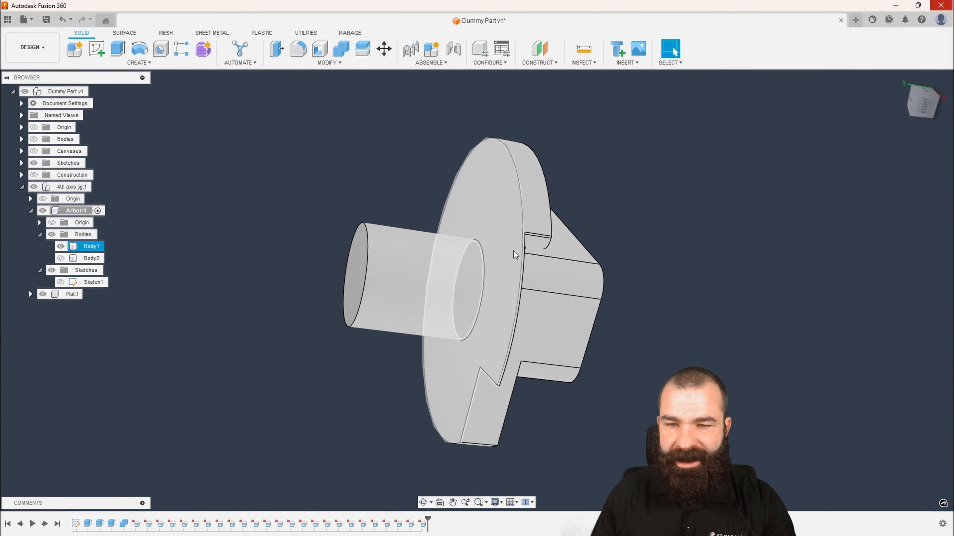
shift+middle_drag(513, 250, 431, 267)
click(431, 274)
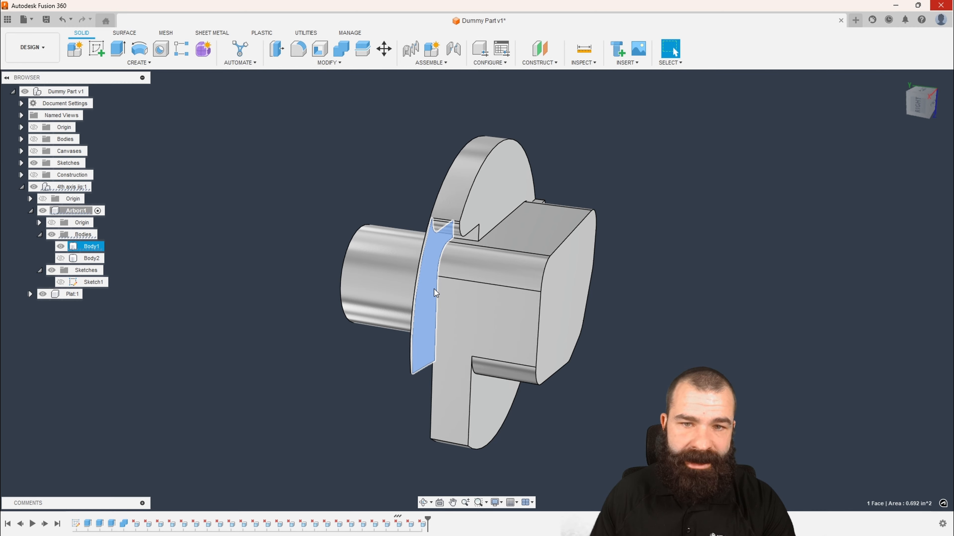
shift+middle_drag(427, 281, 367, 223)
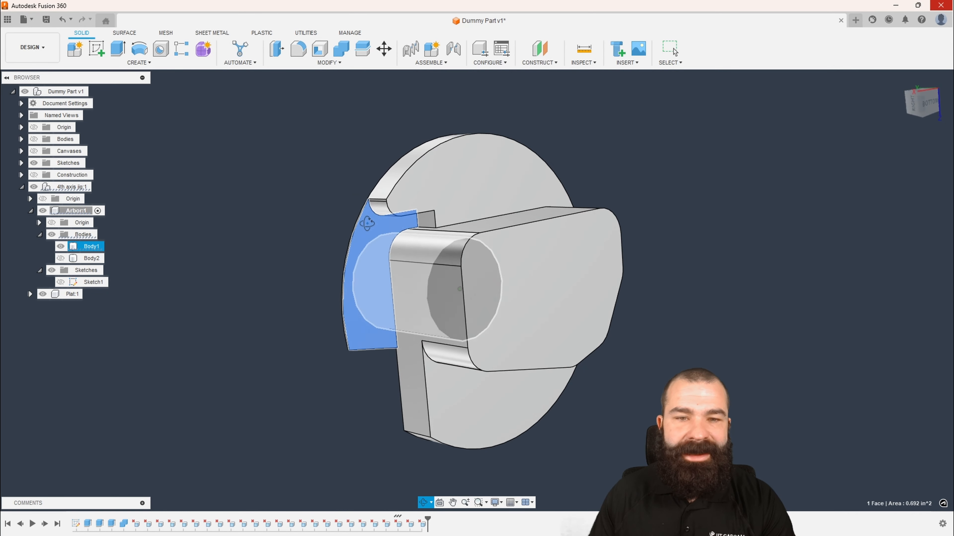
click(275, 204)
key(ctrl+z)
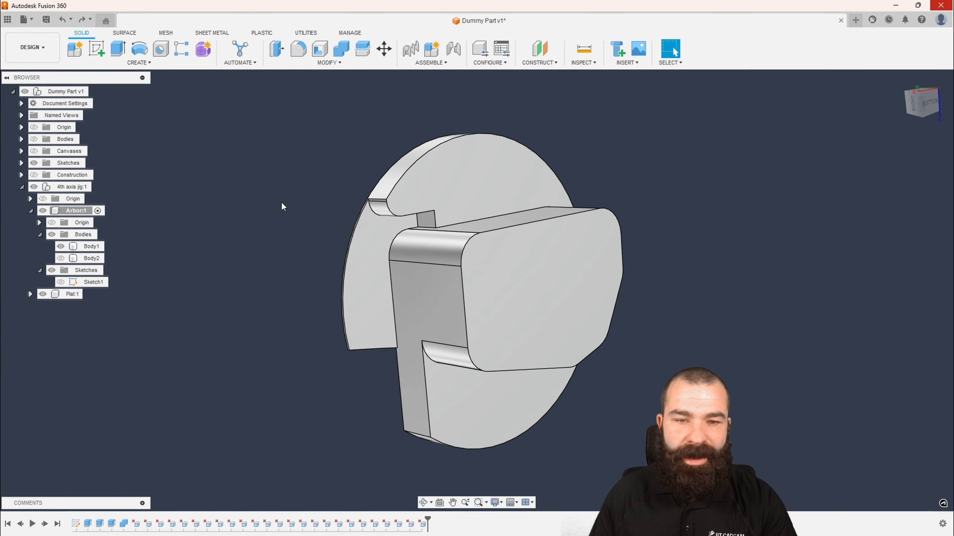
shift+middle_drag(279, 206, 458, 288)
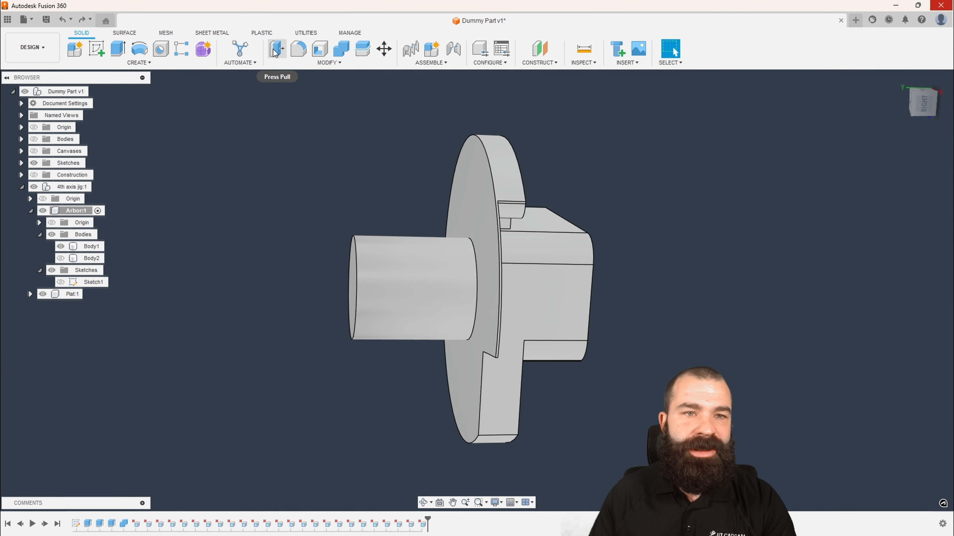
Extrude the disc's back face 0.20 in outward around the shaft and join it to the arbor.
click(116, 49)
click(453, 206)
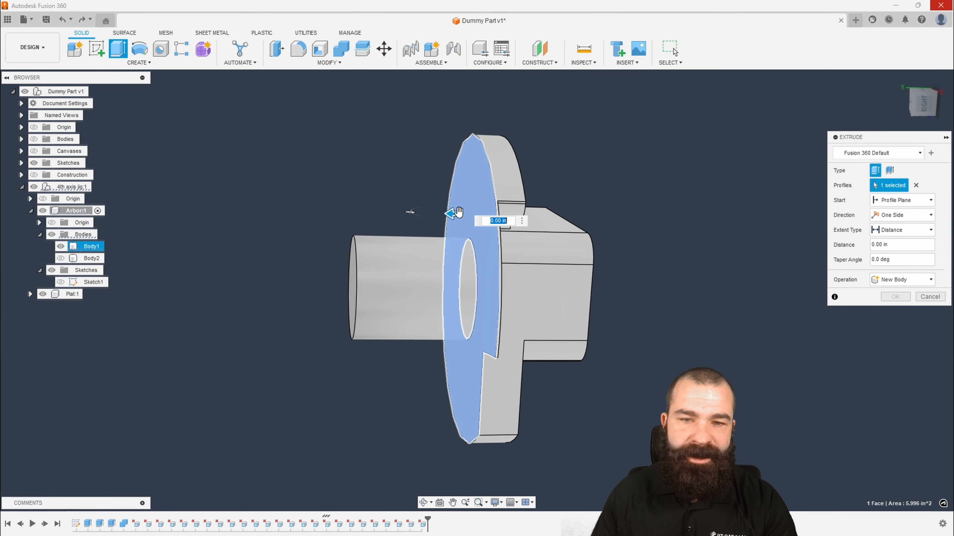
drag(454, 208, 433, 213)
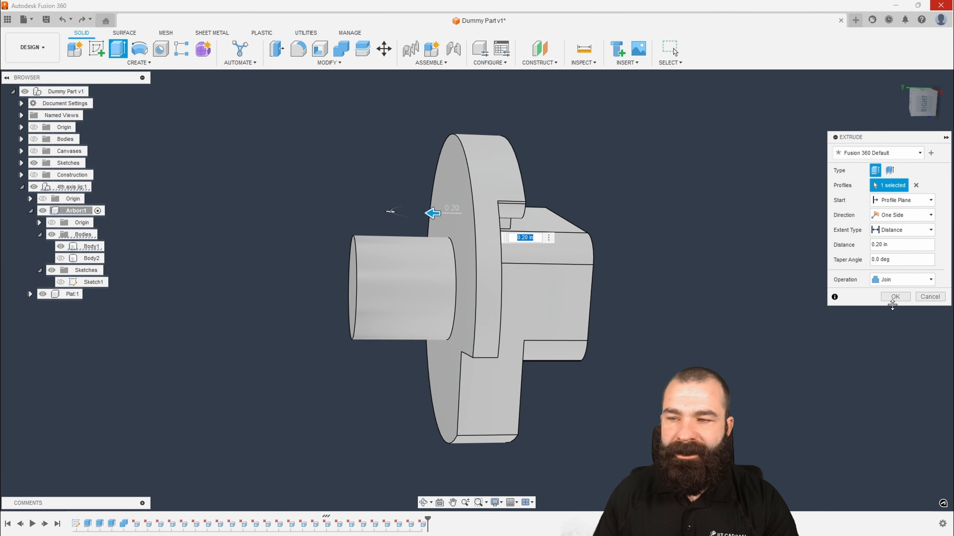
click(895, 297)
shift+middle_drag(775, 312, 598, 307)
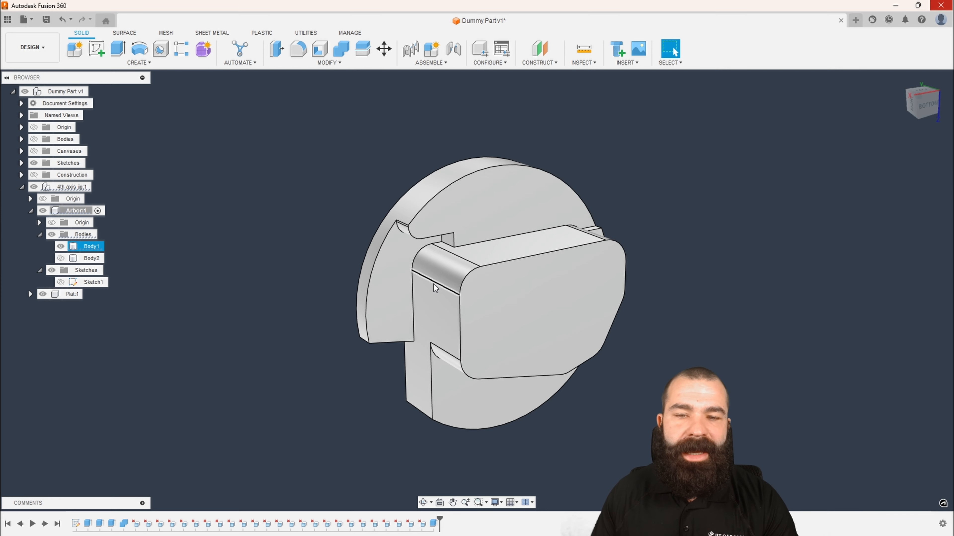
Make the Plat component the active component.
click(248, 301)
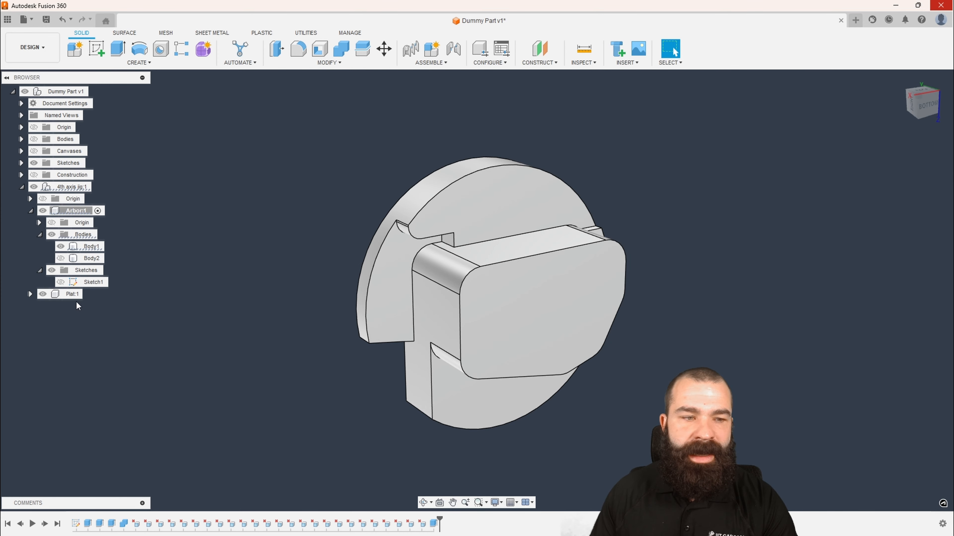
click(88, 295)
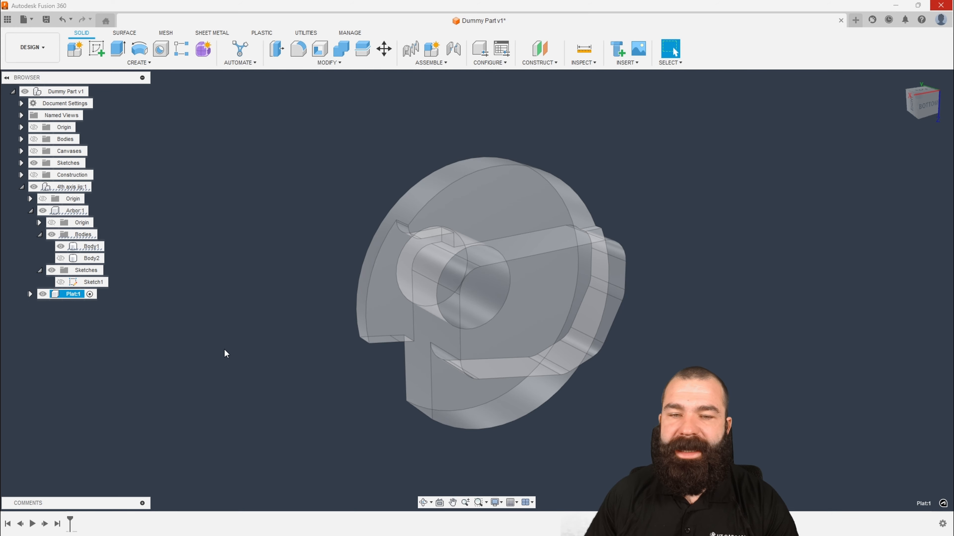
scroll(298, 349, down, 1)
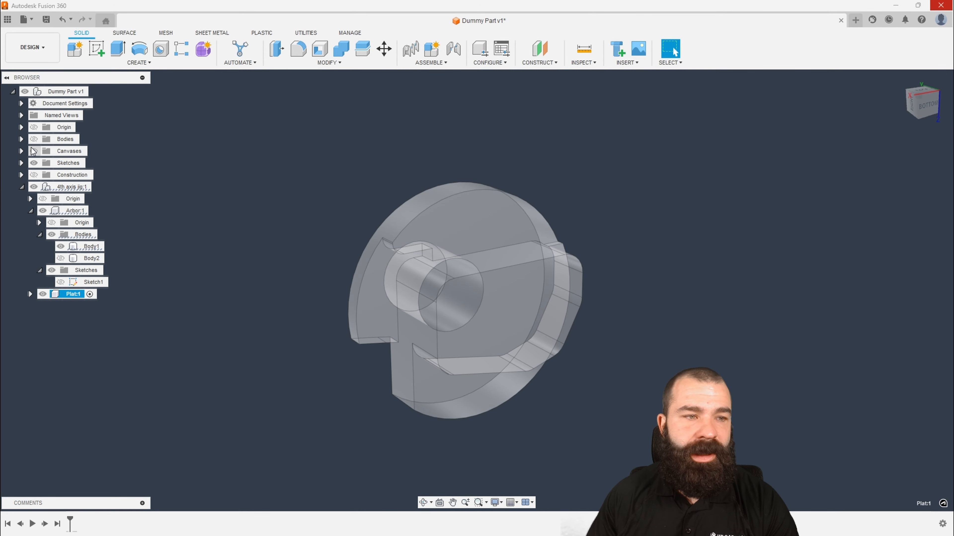
Show the receiver bodies and the arbor's Sketch1 as references for the plate.
click(34, 139)
shift+middle_drag(389, 270, 346, 267)
scroll(409, 330, up, 3)
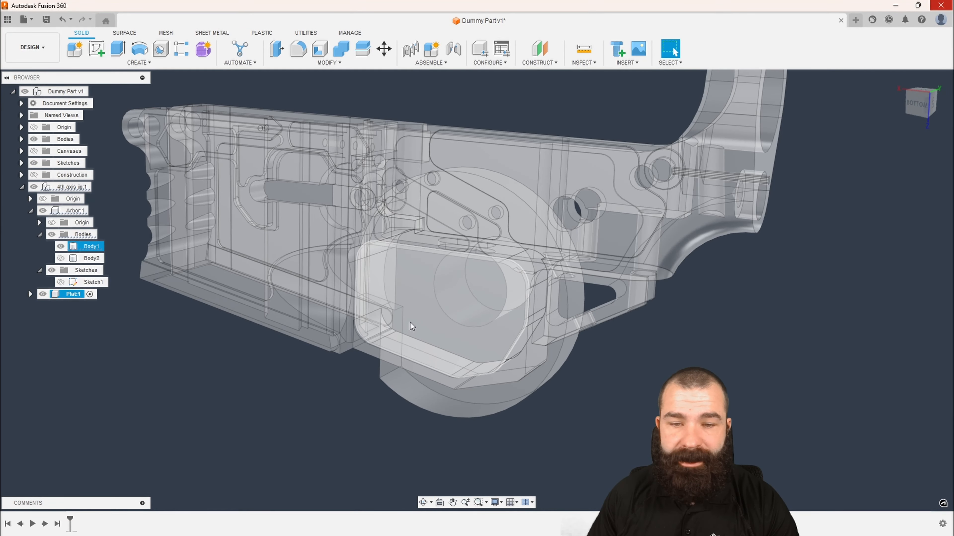
scroll(411, 321, down, 3)
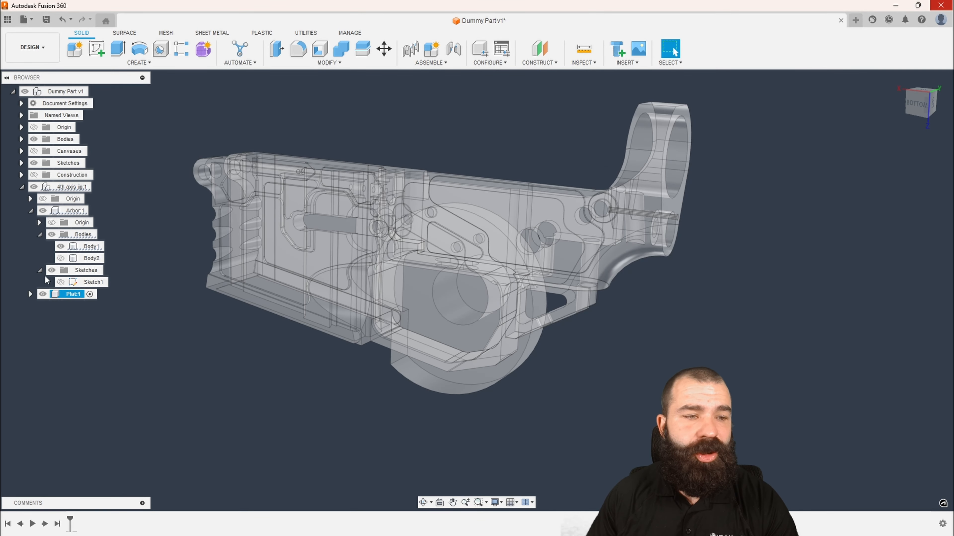
shift+middle_drag(366, 349, 554, 335)
scroll(432, 382, up, 3)
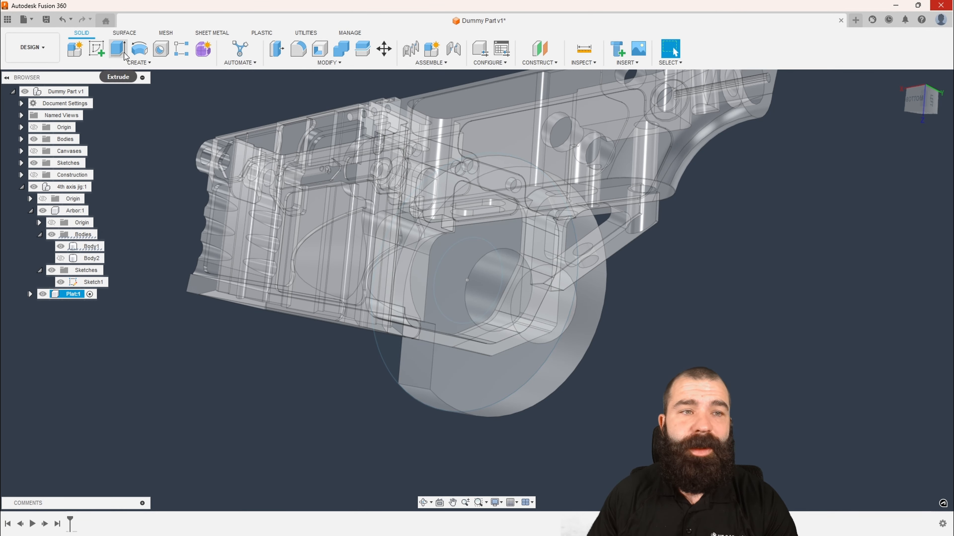
Extrude all three Sketch1 profiles inside the disc circle by -1.90 in as a new body.
click(117, 49)
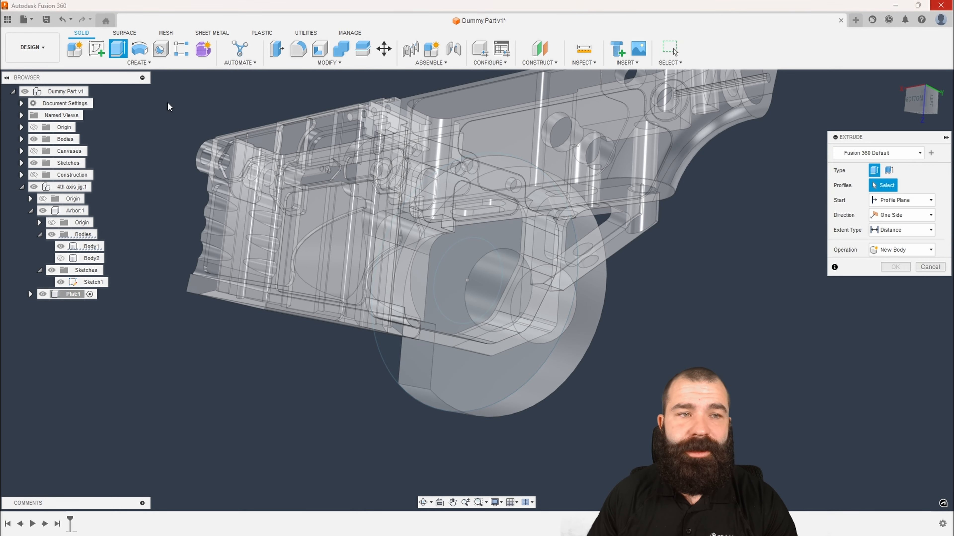
click(895, 229)
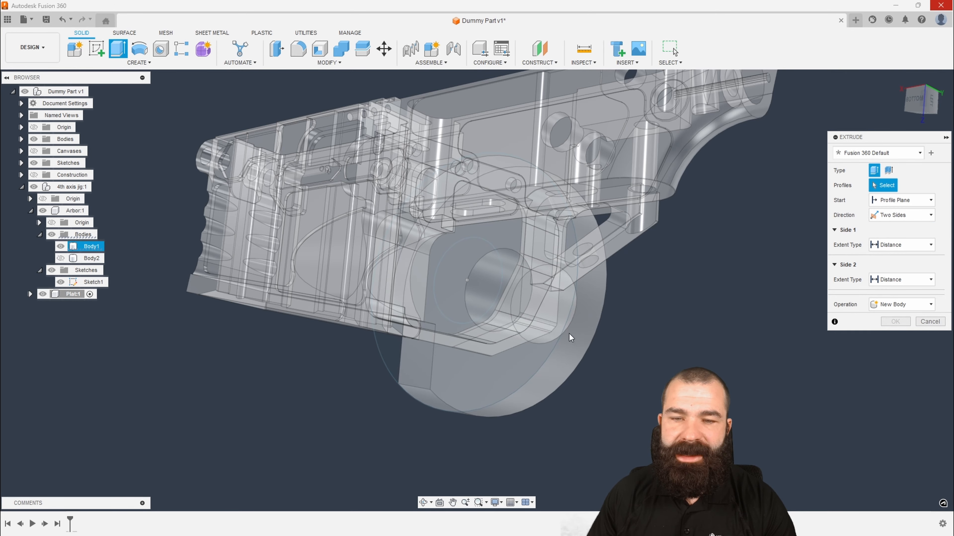
click(526, 352)
click(469, 286)
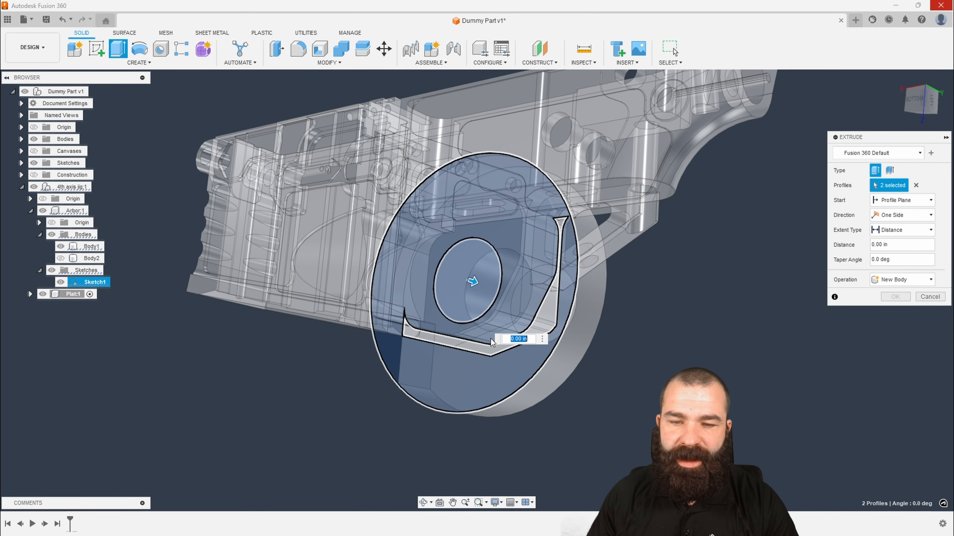
click(503, 340)
shift+middle_drag(503, 340, 496, 330)
drag(496, 328, 248, 338)
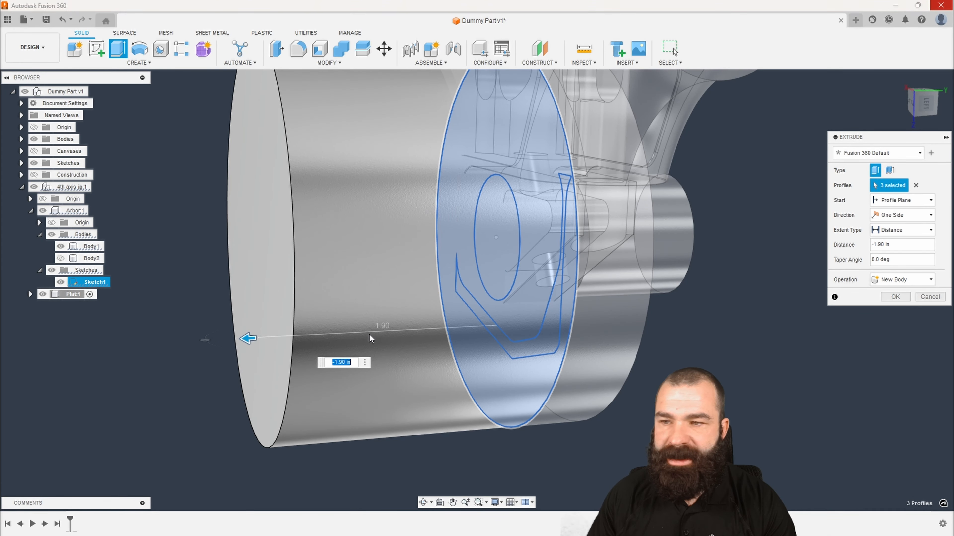
Switch the plate extrusion's direction to Two Sides and pull the second side out to 0.70 in.
click(901, 214)
click(897, 239)
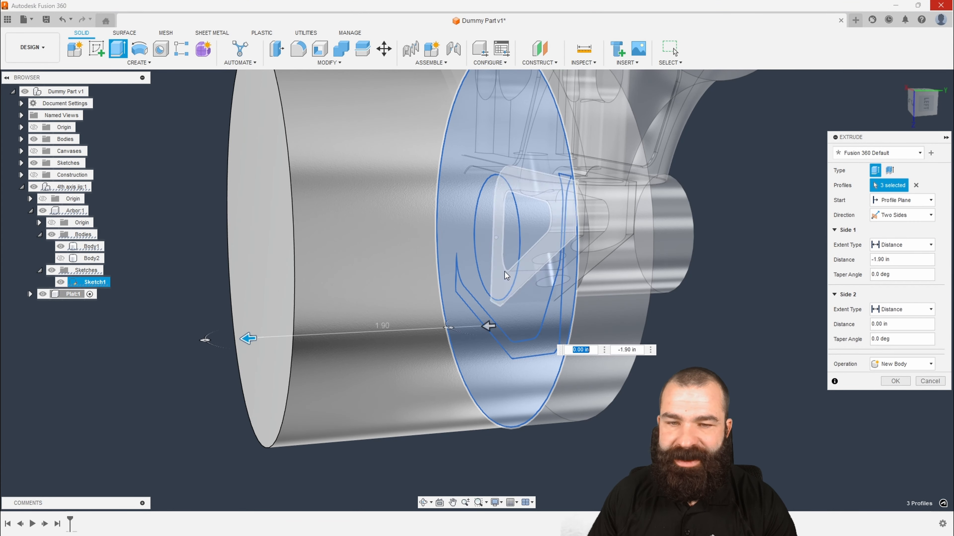
drag(489, 326, 442, 329)
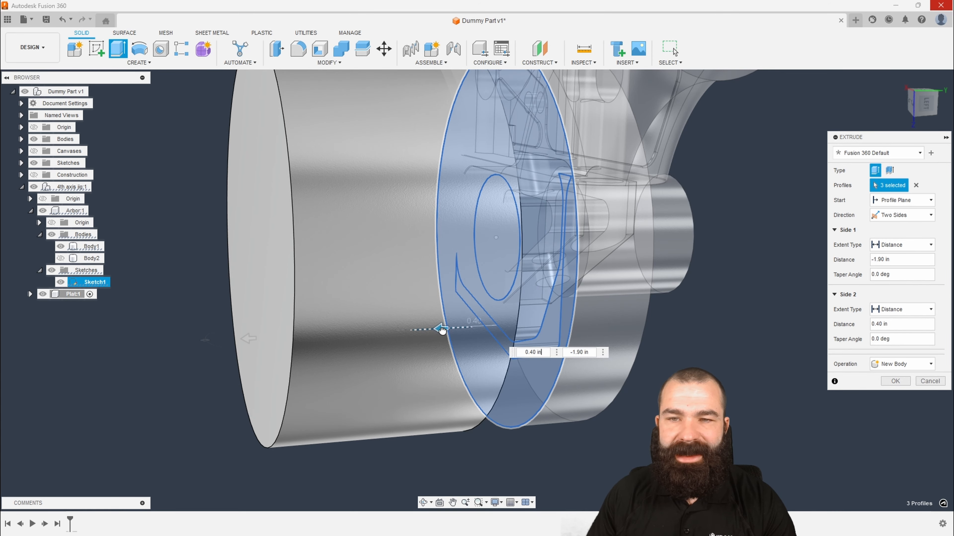
click(925, 105)
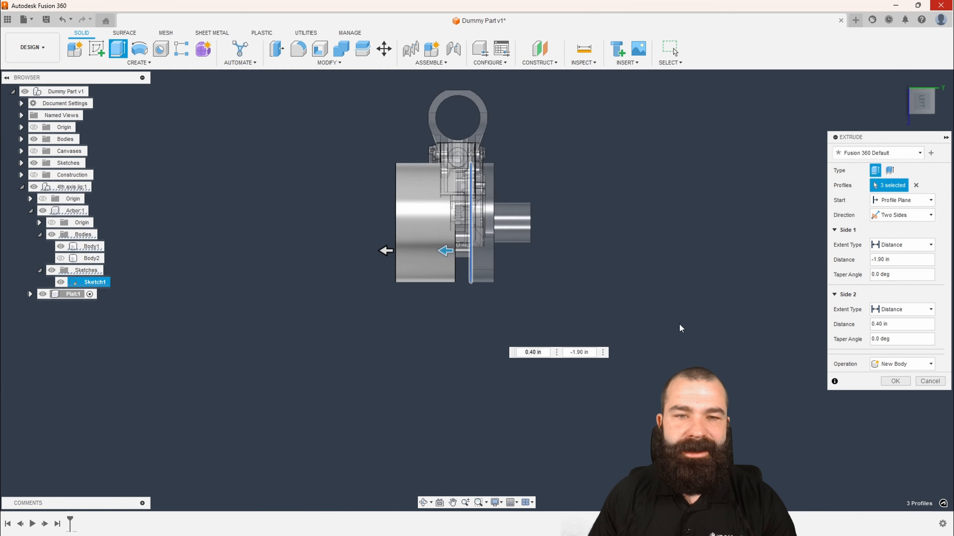
scroll(520, 291, up, 3)
drag(521, 292, 486, 293)
scroll(497, 307, up, 5)
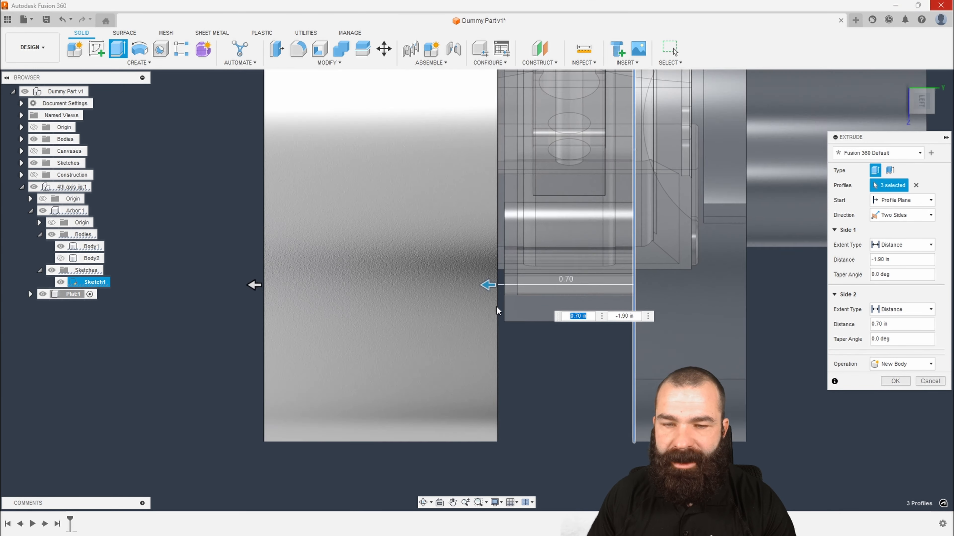
scroll(500, 297, up, 5)
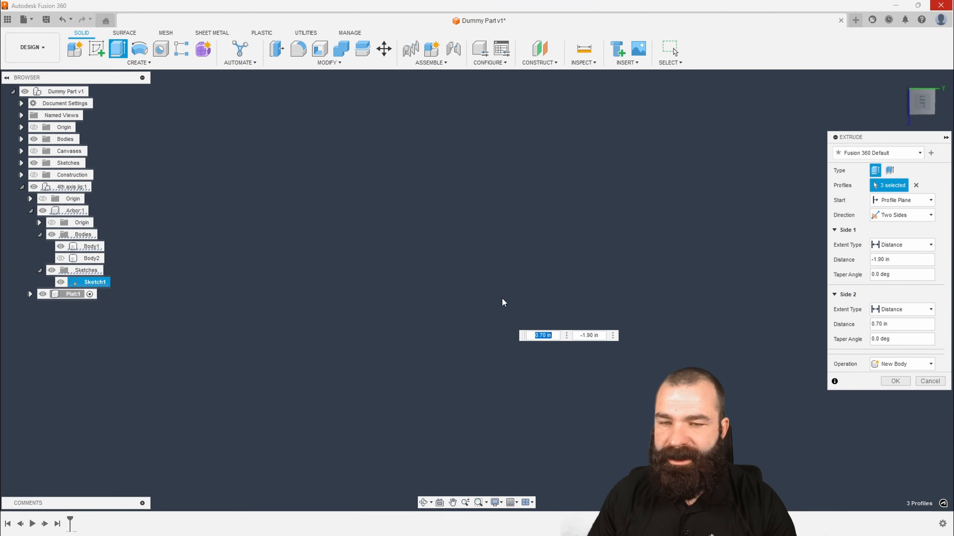
scroll(503, 297, down, 3)
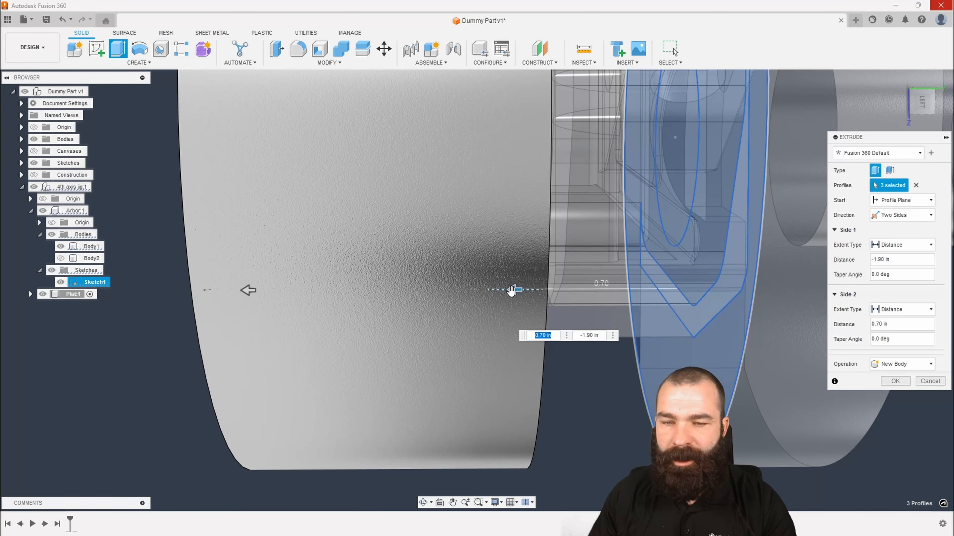
scroll(569, 305, up, 2)
shift+middle_drag(568, 305, 568, 302)
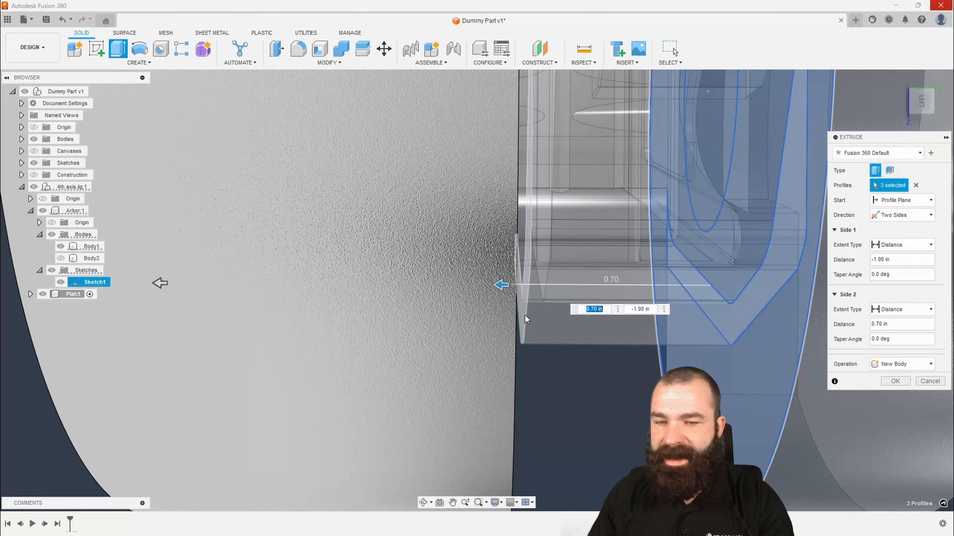
Snap the second side's distance to the receiver's side face and try added offsets of 0.05 in and 0.01 in.
click(525, 324)
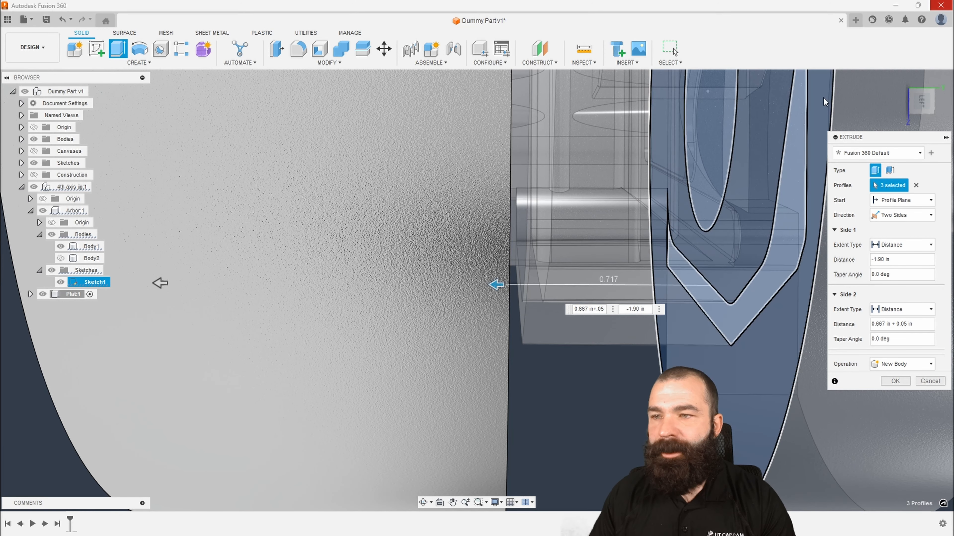
click(922, 103)
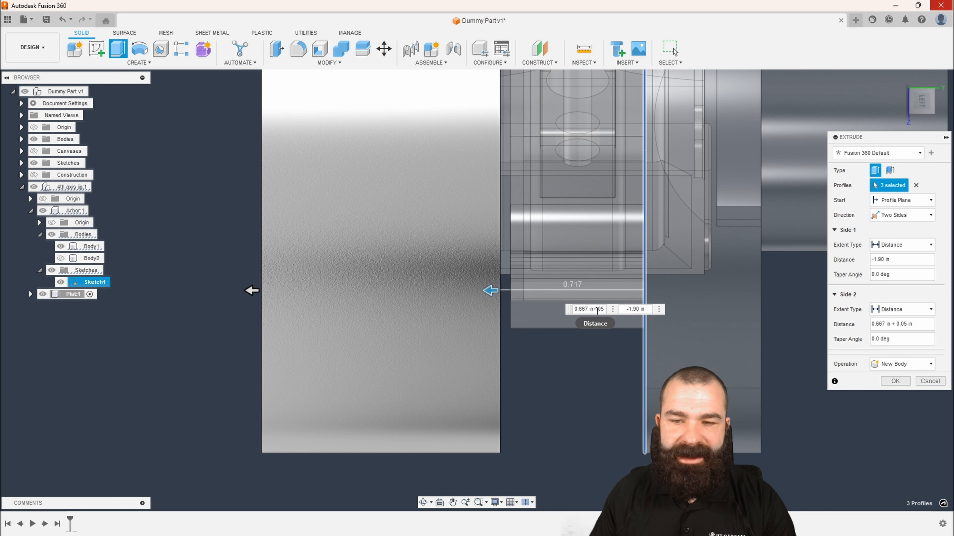
key(BackSpace)
text(1)
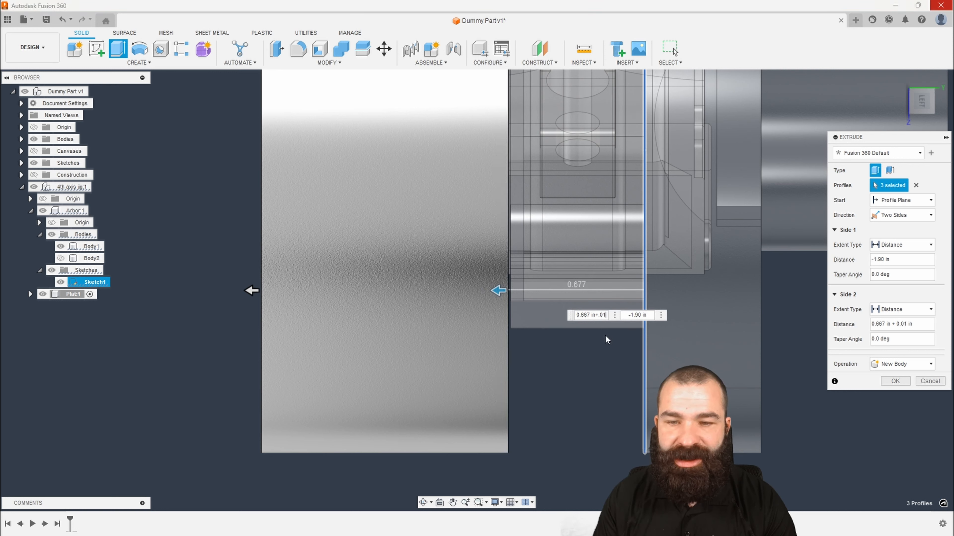
key(BackSpace)
key(BackSpace)
key(BackSpace)
key(BackSpace)
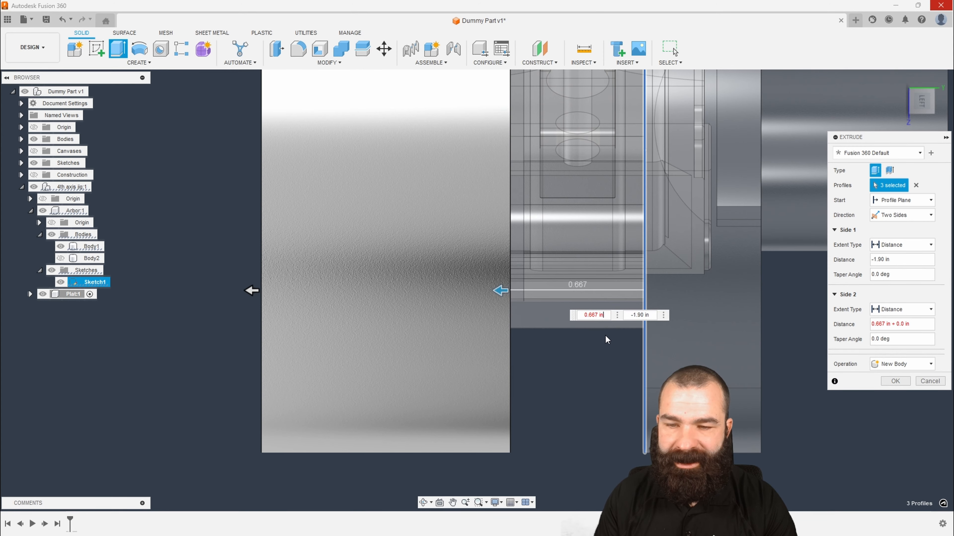
Pull the extrusion's second side out to 1.15 in, and set its distance to 0.60 in.
drag(501, 291, 411, 290)
scroll(437, 296, up, 5)
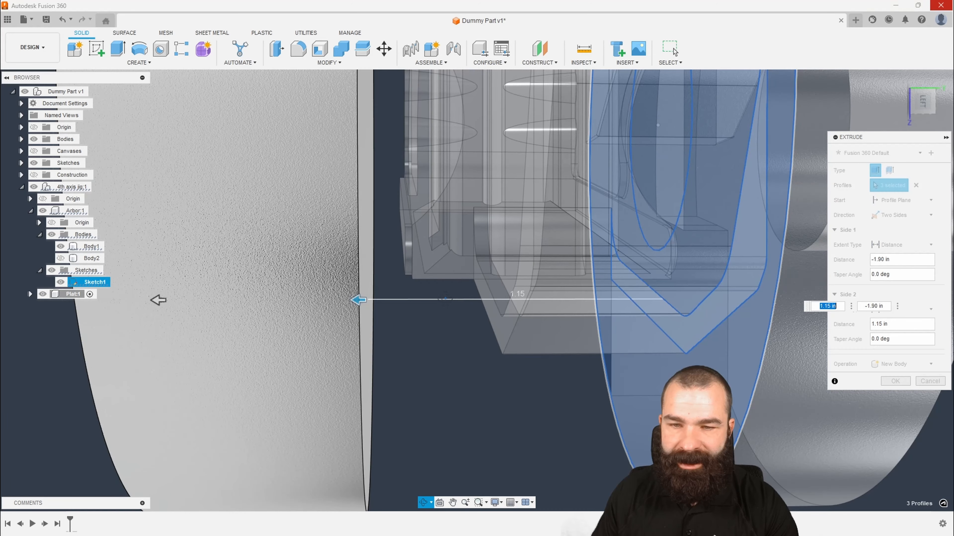
text(0.6)
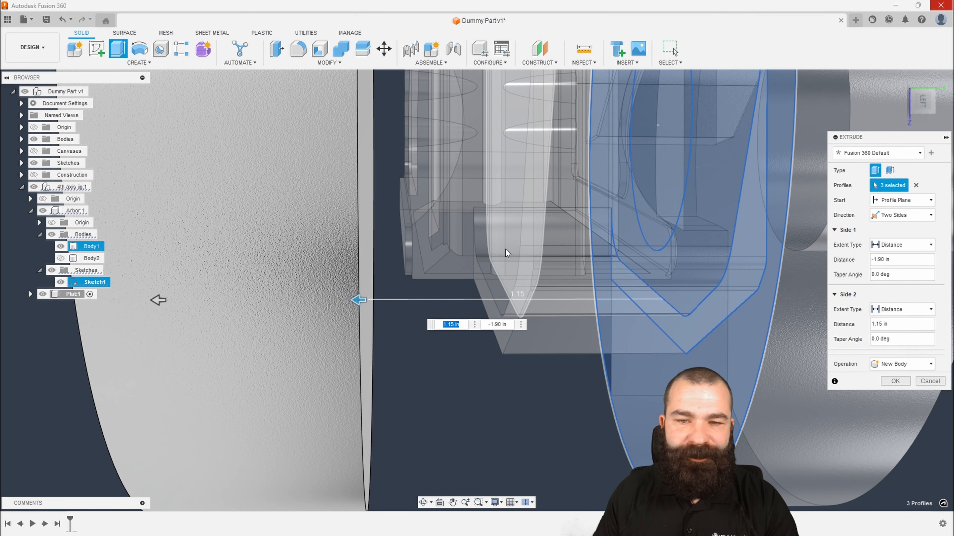
key(Return)
scroll(659, 250, down, 6)
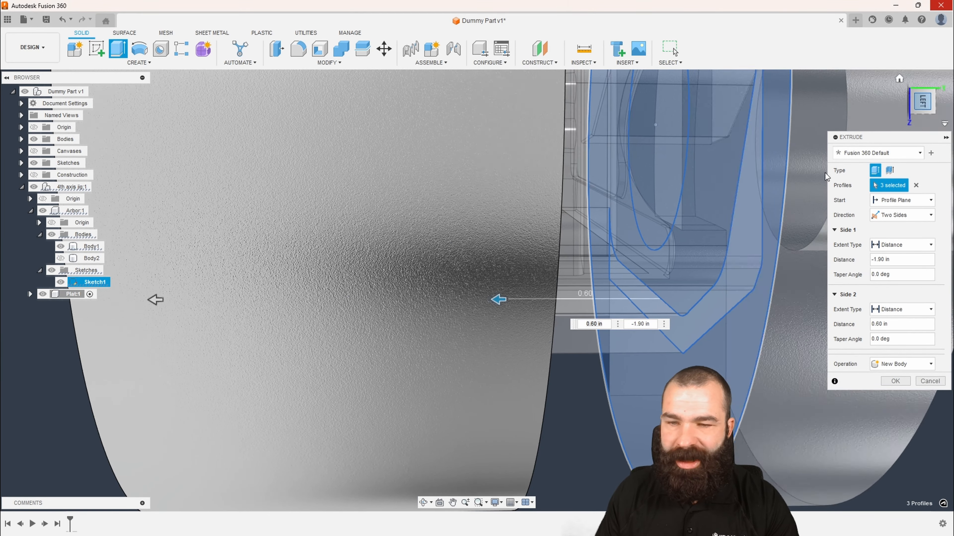
Add a 0.05 in offset to the extrusion's 0.60 in second-side distance.
scroll(592, 311, up, 3)
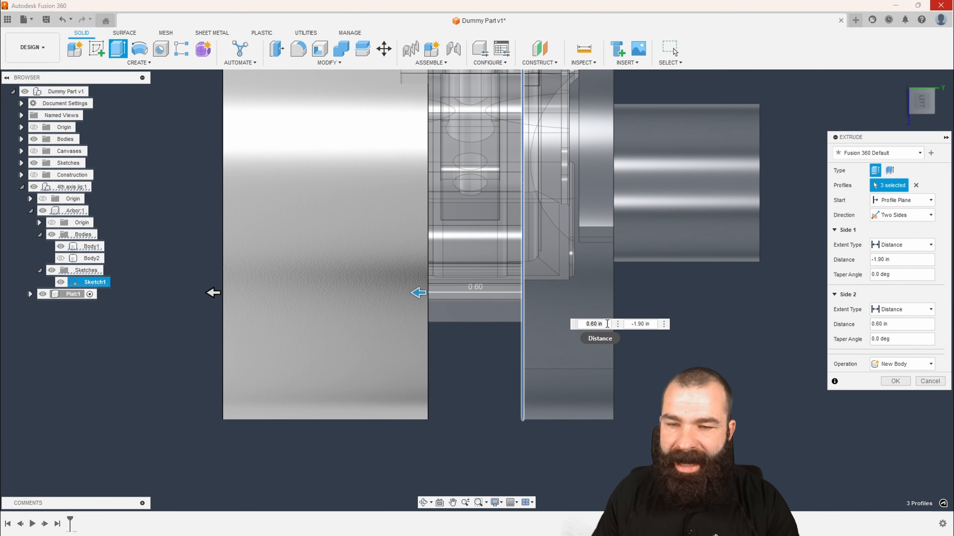
text(=)
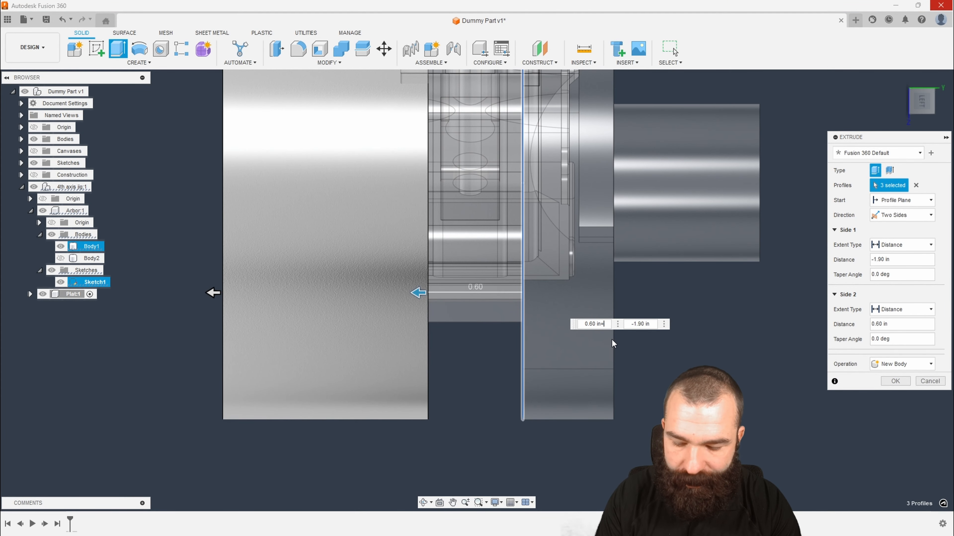
text(.05)
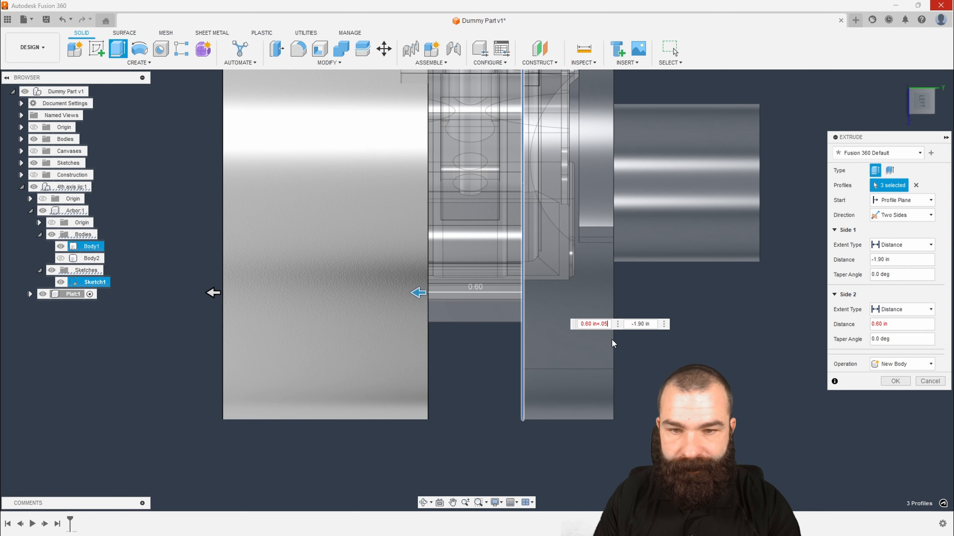
scroll(430, 280, up, 3)
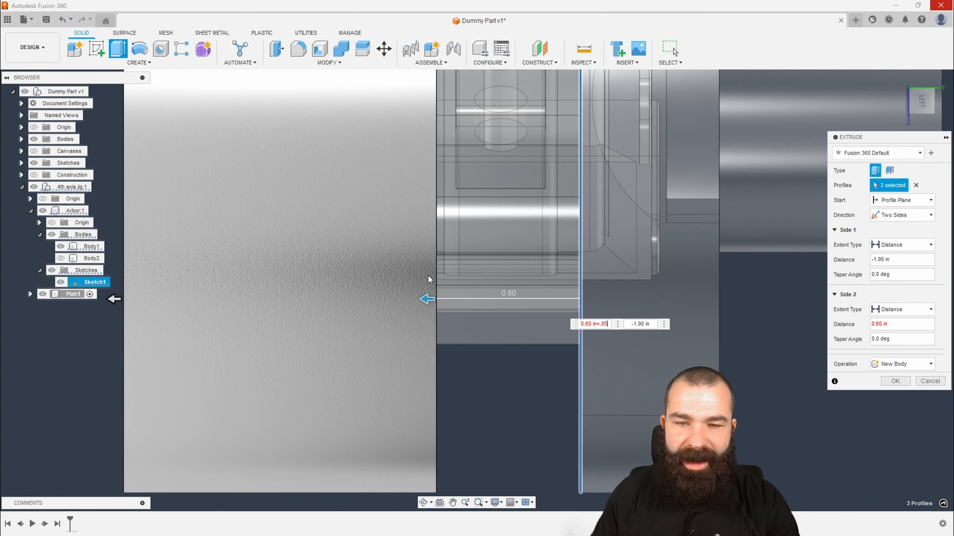
scroll(440, 272, up, 2)
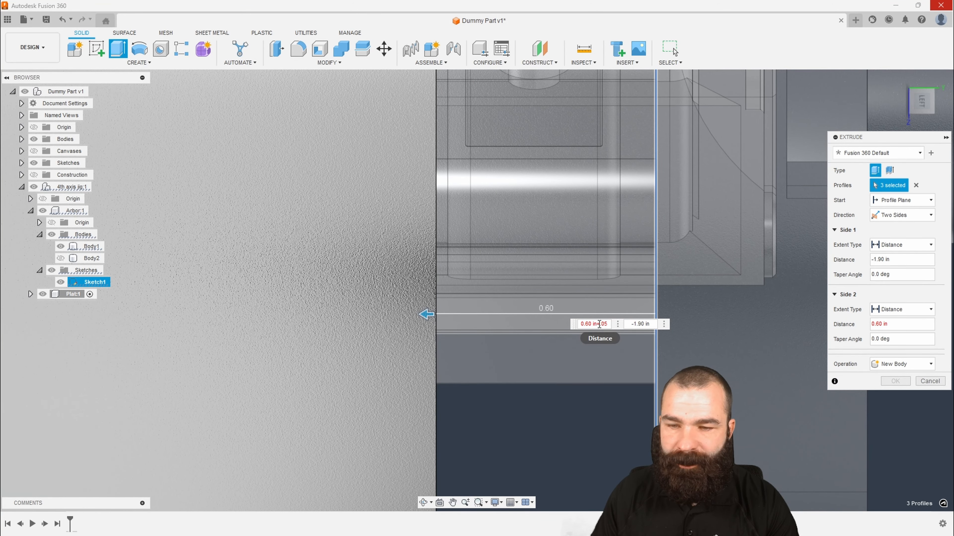
key(BackSpace)
text(+)
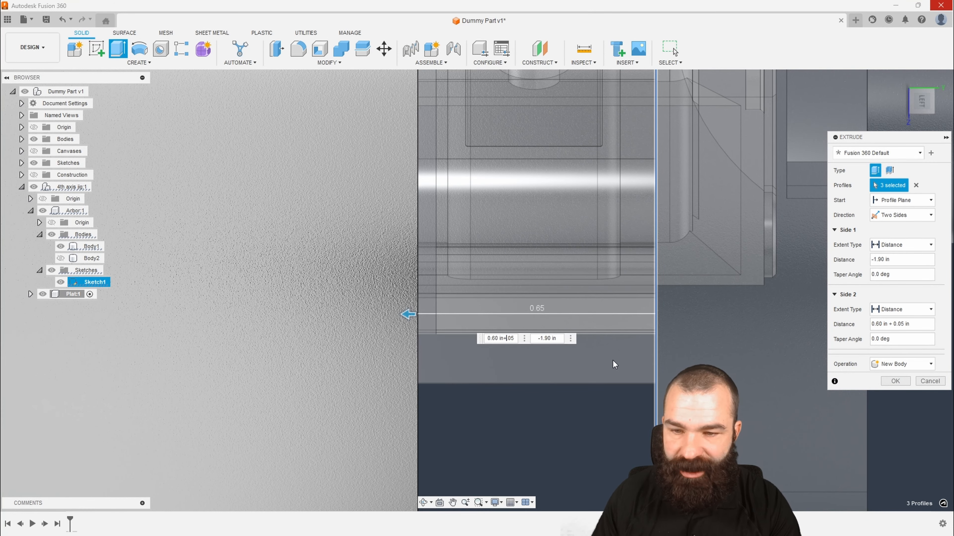
scroll(503, 353, down, 2)
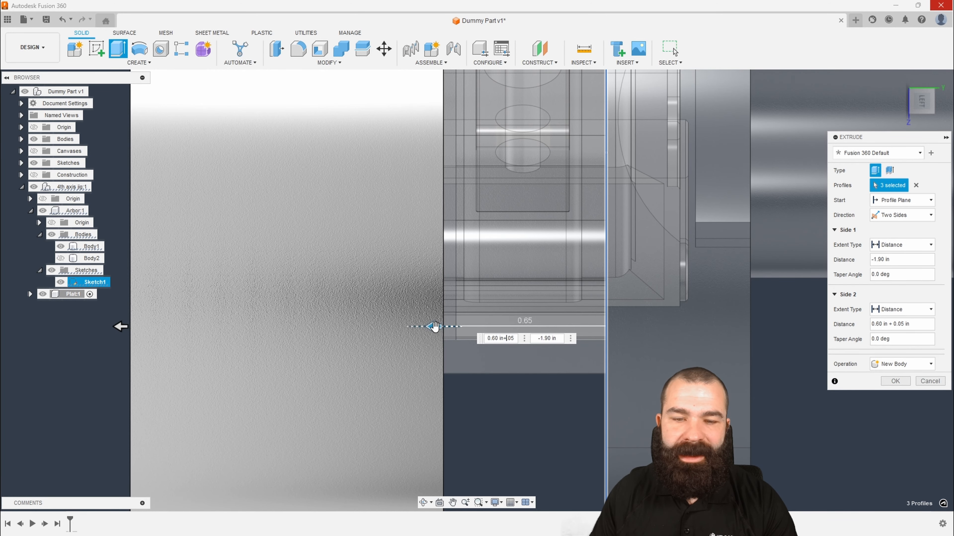
Match the second side's distance to the receiver's side face at 0.667 in and complete the plate extrusion.
drag(435, 326, 396, 326)
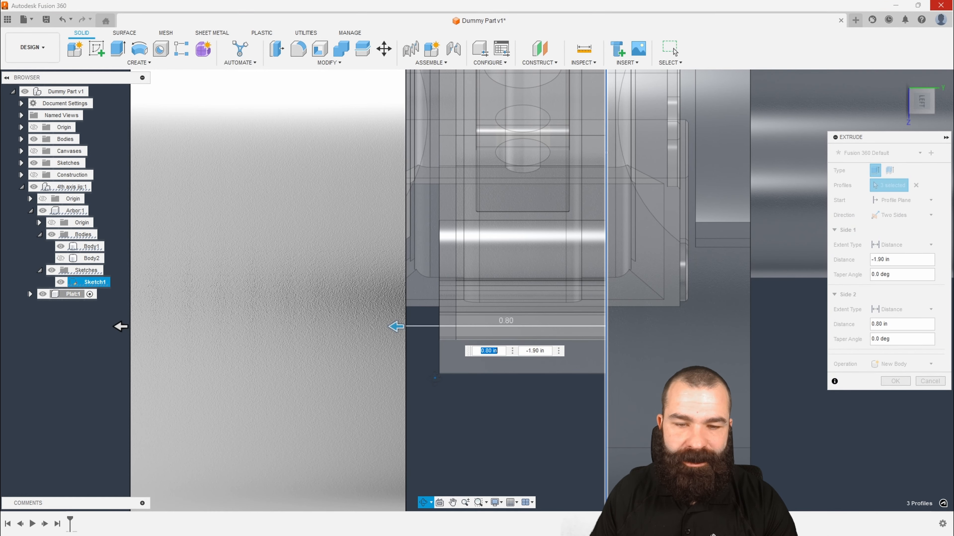
shift+middle_drag(431, 376, 436, 354)
scroll(419, 354, down, 4)
scroll(427, 354, down, 3)
scroll(405, 408, up, 2)
click(409, 398)
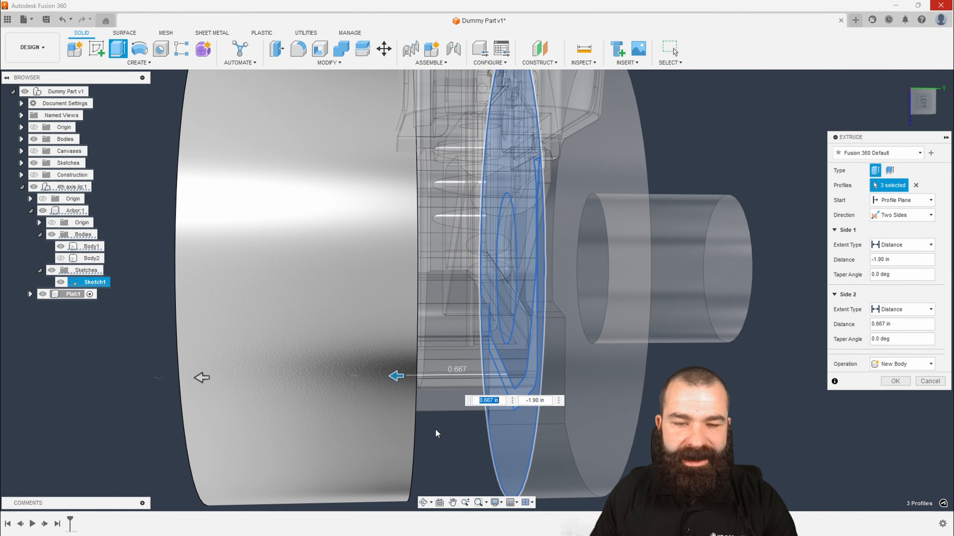
click(895, 381)
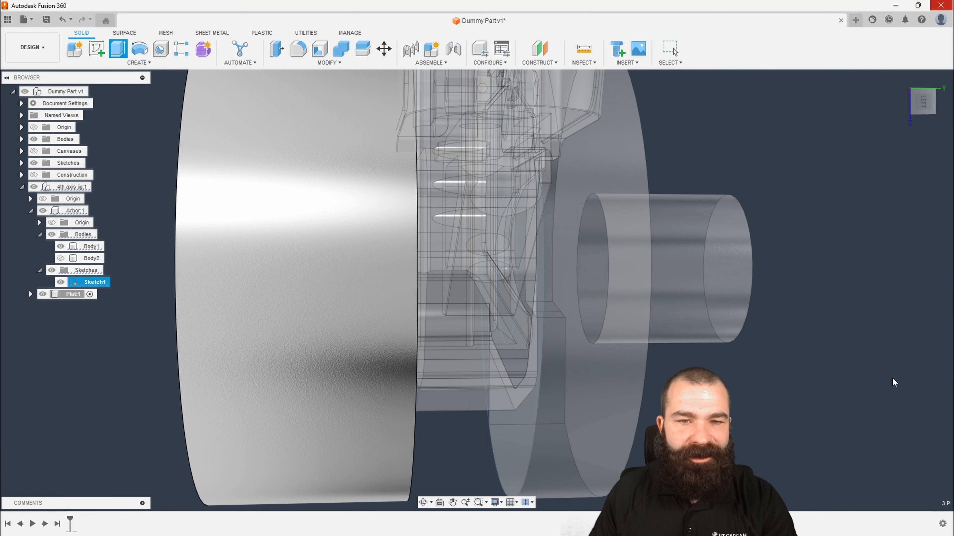
Edit the plate extrusion so its first side's distance is -1.00 in.
scroll(842, 328, down, 3)
click(924, 102)
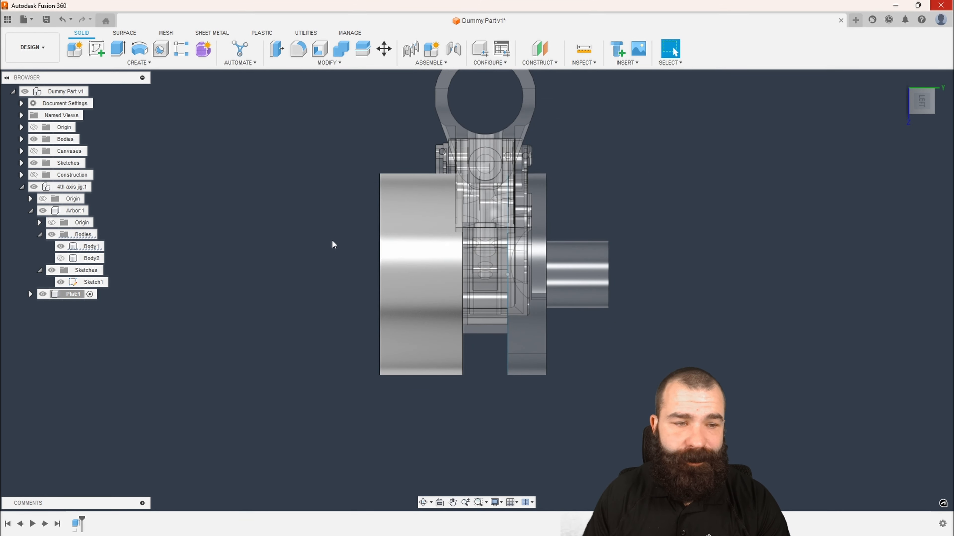
double_click(76, 524)
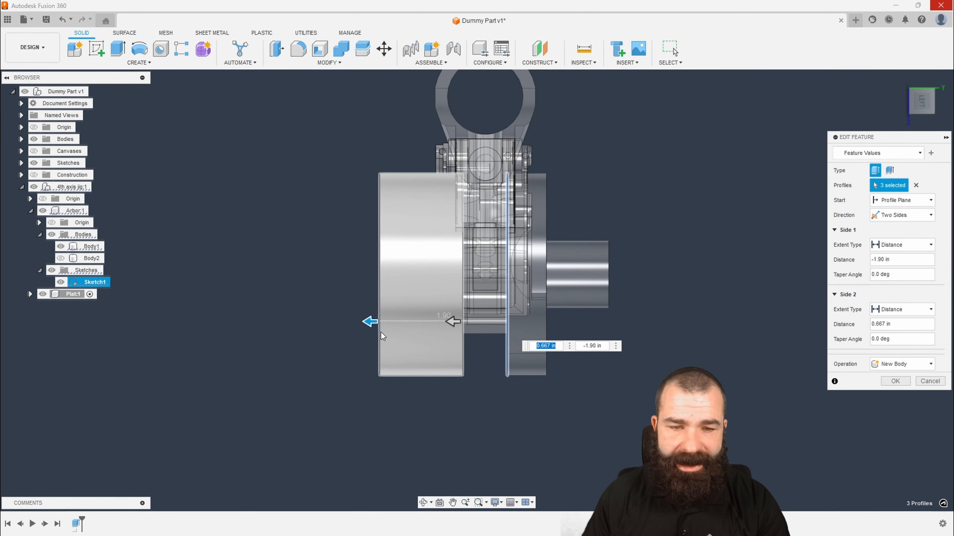
drag(369, 323, 433, 329)
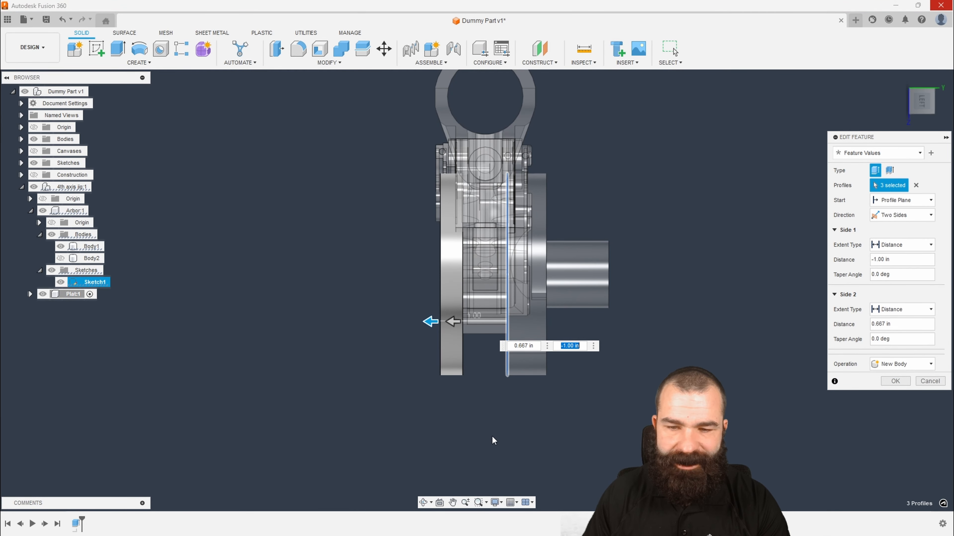
click(895, 382)
Cut the receiver body out of the plate disc with Combine, keeping the tool body.
shift+middle_drag(352, 277, 373, 259)
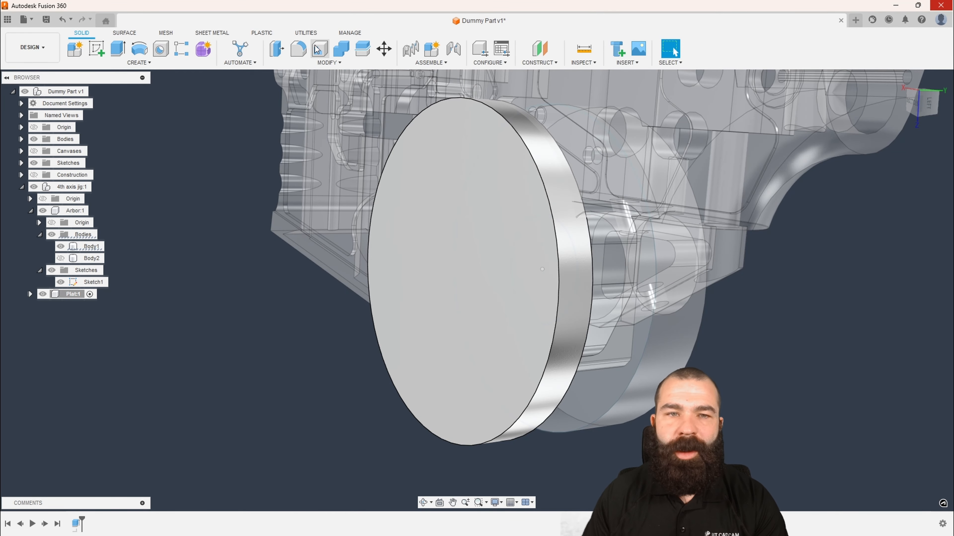
click(341, 48)
click(573, 222)
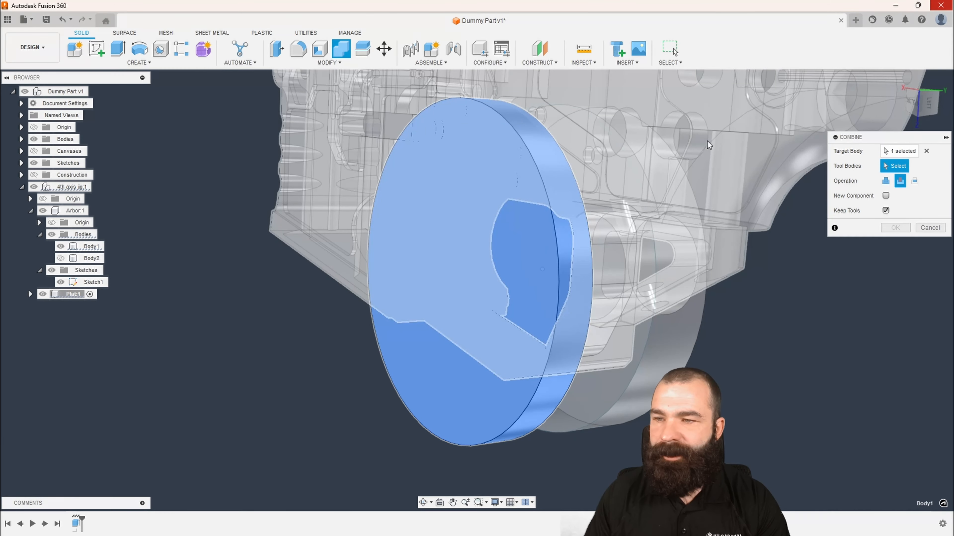
click(712, 146)
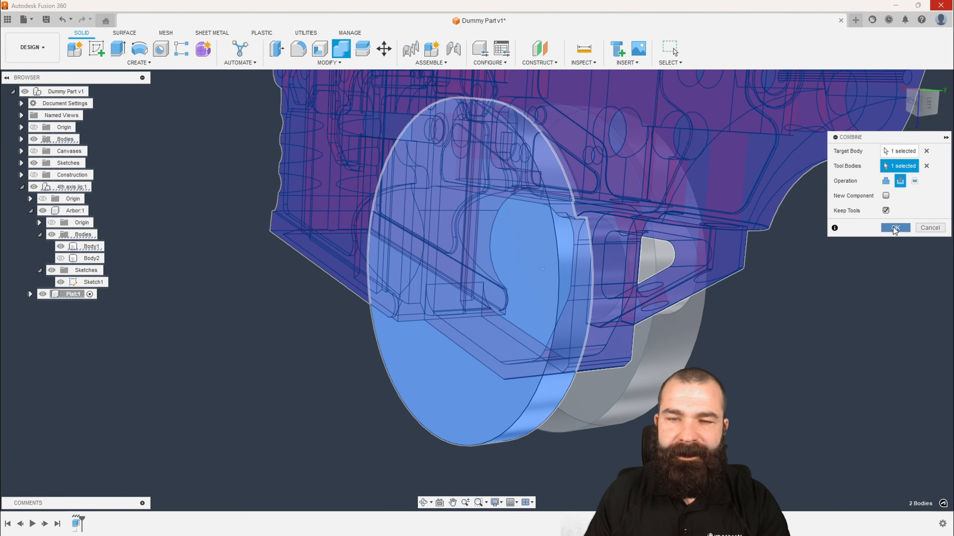
click(893, 227)
Isolate the Plat component so only the cut plate is shown.
shift+middle_drag(753, 290, 258, 291)
scroll(258, 291, down, 4)
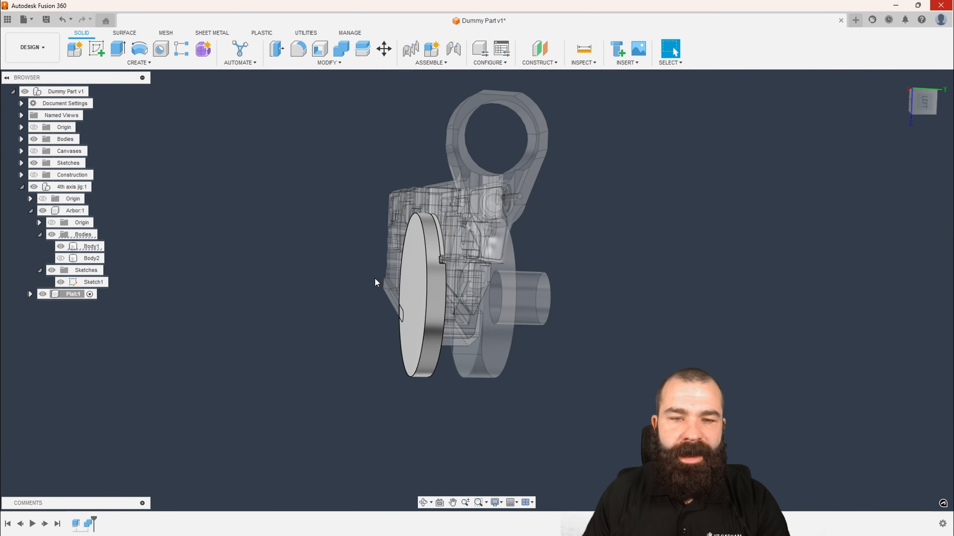
right_click(72, 295)
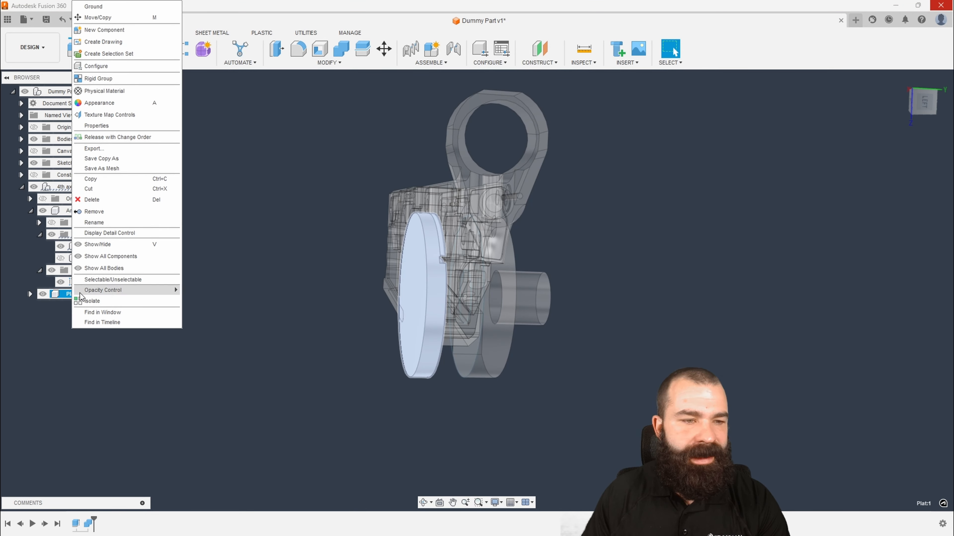
mouse_move(112, 290)
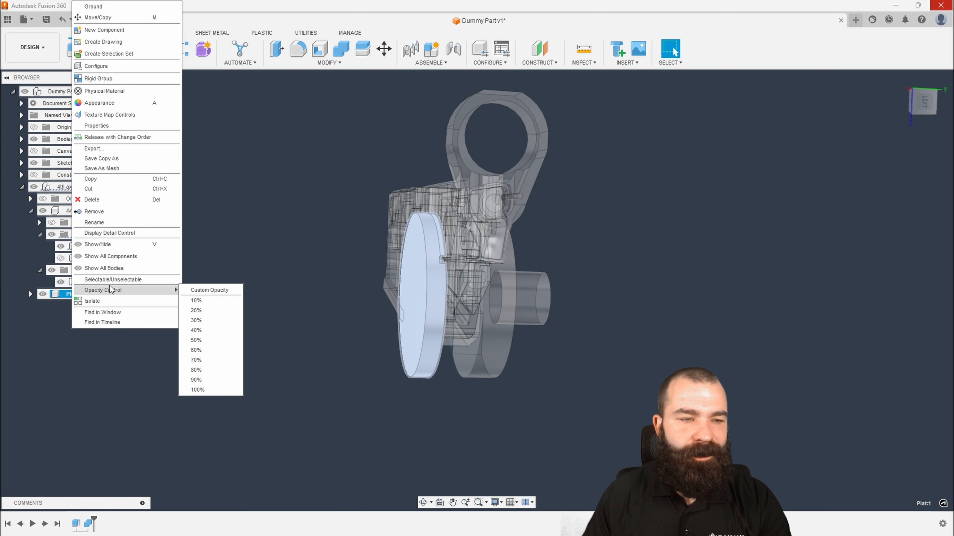
click(106, 301)
Delete the small notch's rounded 0.078 in radius face from the receiver cut in the plate.
shift+middle_drag(335, 313, 427, 271)
scroll(427, 271, up, 3)
shift+middle_drag(231, 249, 477, 287)
scroll(423, 240, up, 5)
click(410, 219)
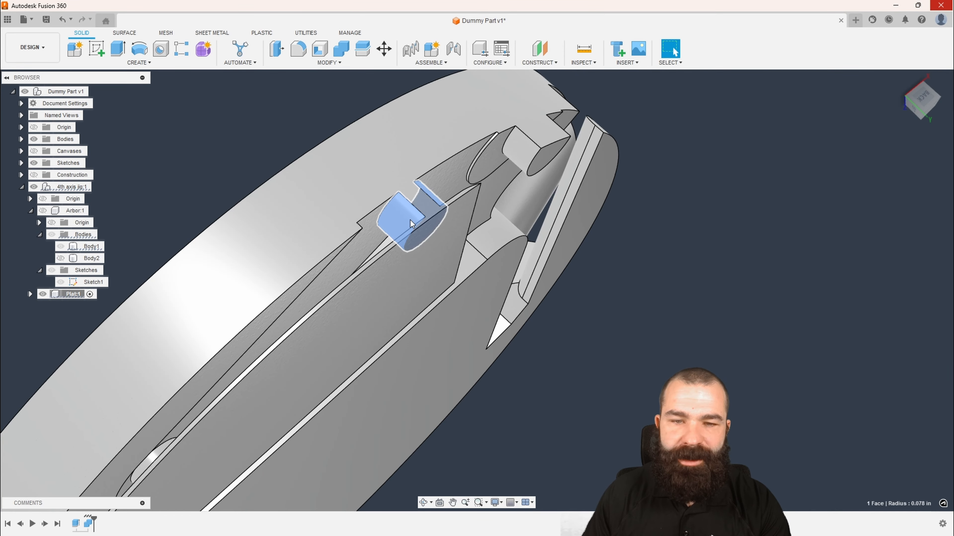
scroll(410, 220, down, 3)
shift+middle_drag(450, 222, 431, 304)
scroll(431, 303, up, 5)
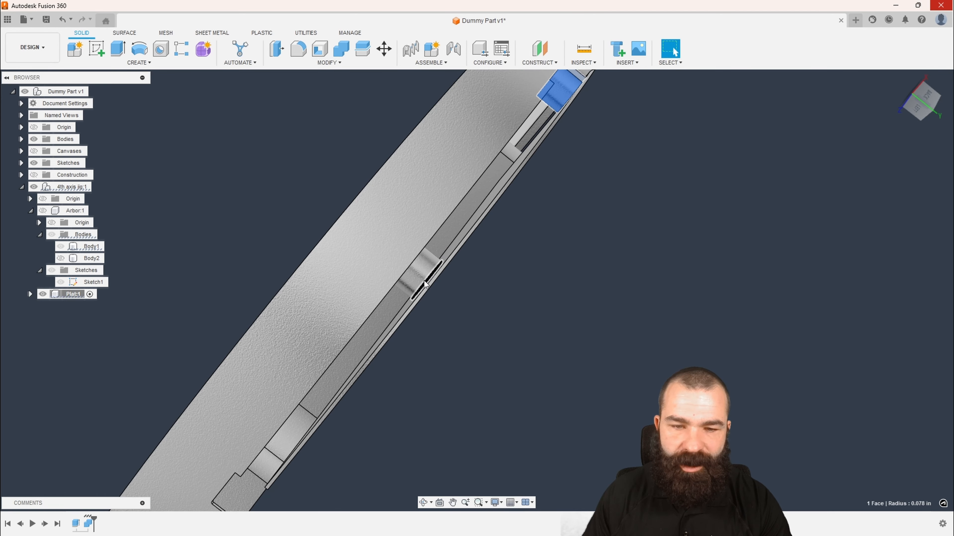
key(Delete)
scroll(435, 296, down, 5)
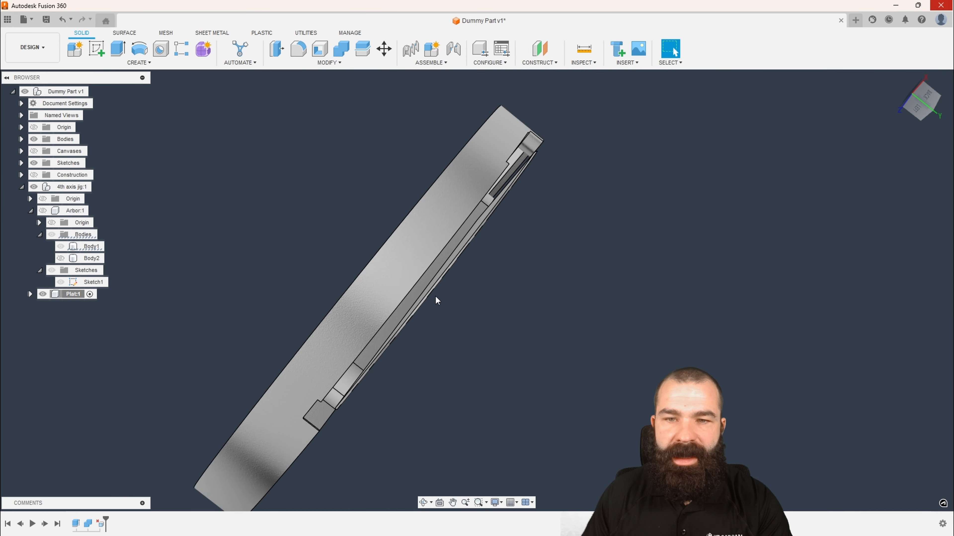
Try to delete the long thin flat face on the plate's cut side and the 0.218 in radius face beside it.
shift+middle_drag(435, 295, 435, 291)
click(441, 287)
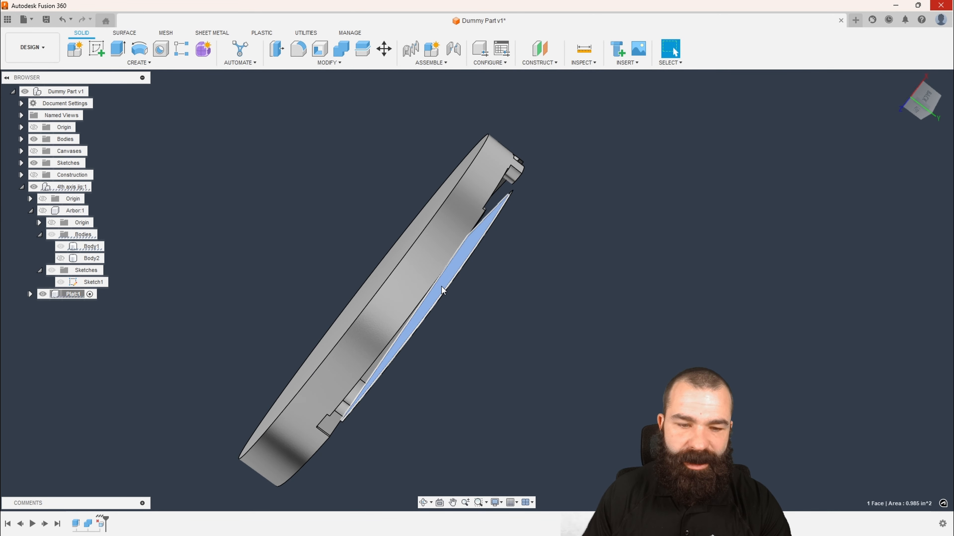
key(Delete)
shift+middle_drag(487, 341, 482, 199)
scroll(481, 197, up, 6)
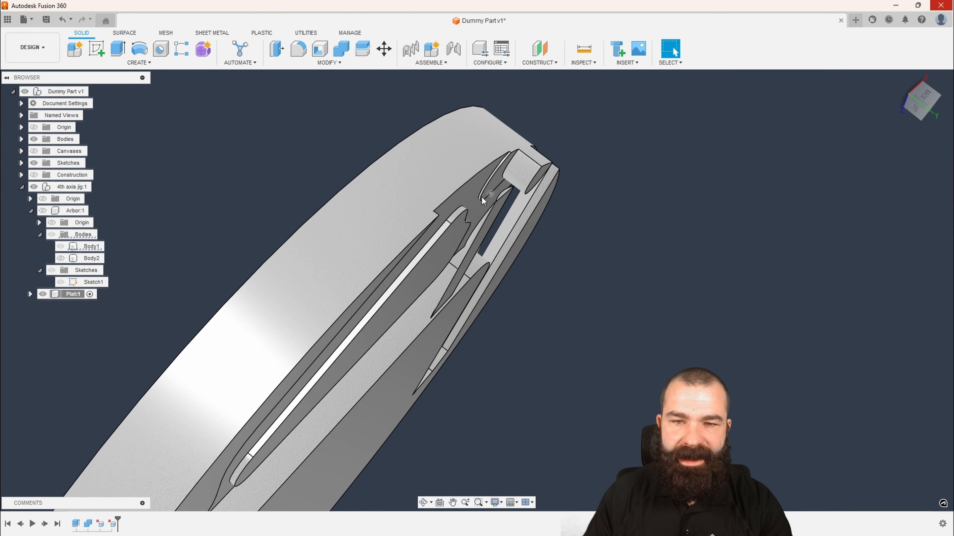
click(535, 268)
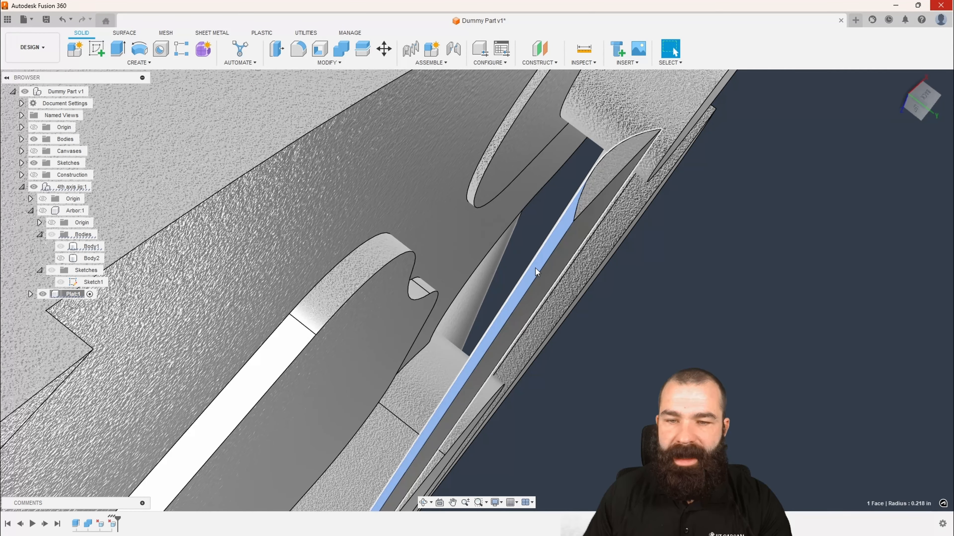
key(Delete)
scroll(535, 269, down, 5)
shift+middle_drag(535, 268, 552, 259)
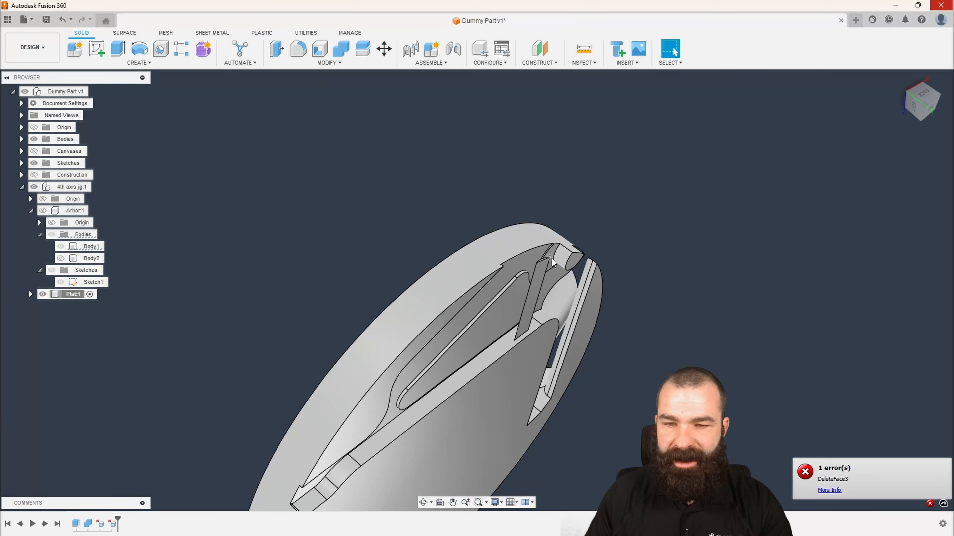
Try to delete the faces of the narrow bar protruding across the plate's cut pocket.
scroll(550, 259, up, 7)
scroll(462, 257, down, 8)
scroll(434, 300, up, 3)
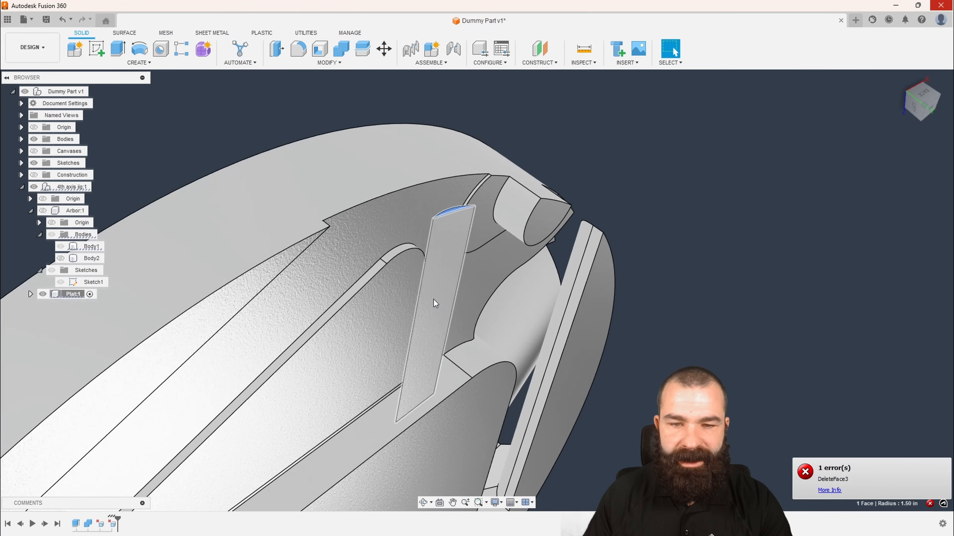
click(434, 302)
mouse_move(435, 303)
shift+middle_down()
mouse_move(442, 321)
mouse_move(452, 296)
shift+middle_up()
ctrl+click(460, 276)
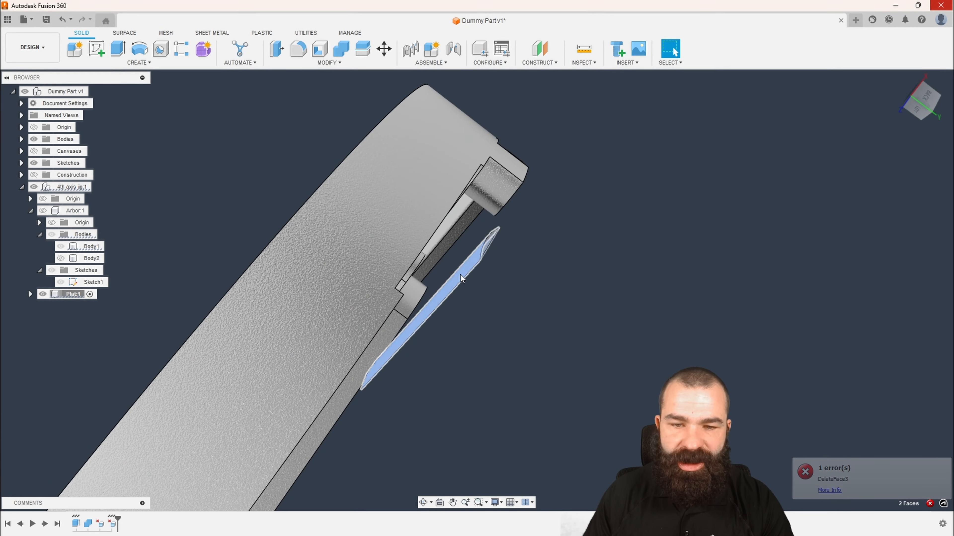
scroll(490, 237, up, 6)
scroll(485, 239, down, 3)
scroll(481, 267, down, 5)
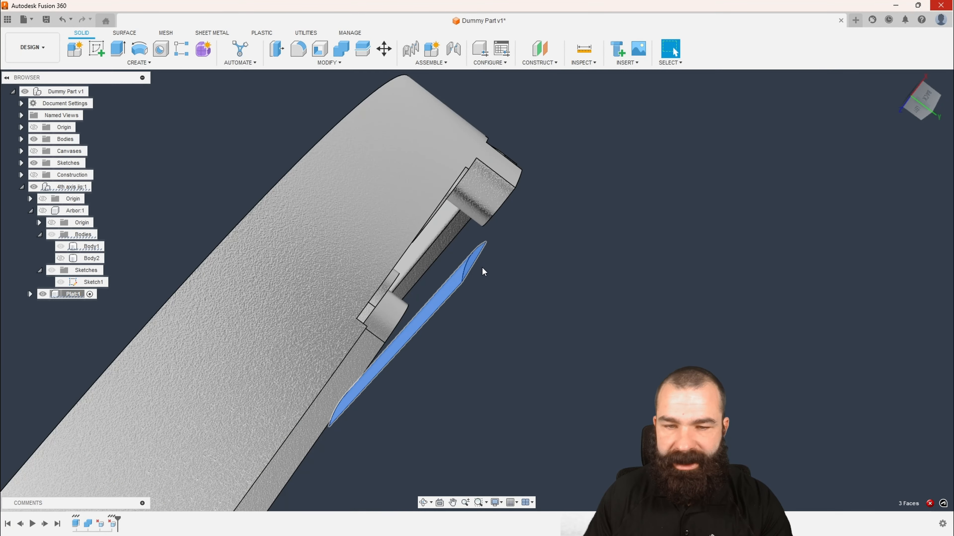
key(Delete)
scroll(473, 297, up, 8)
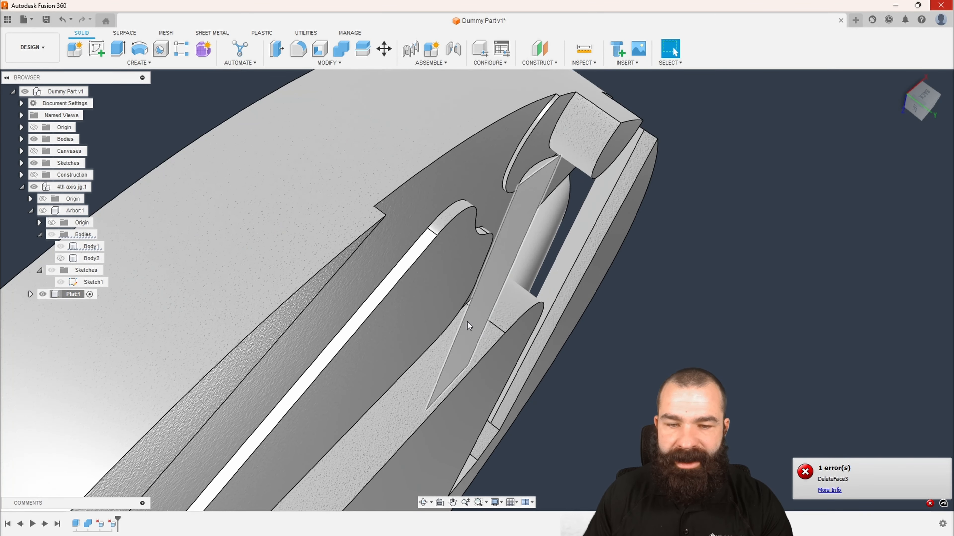
click(468, 322)
key(Delete)
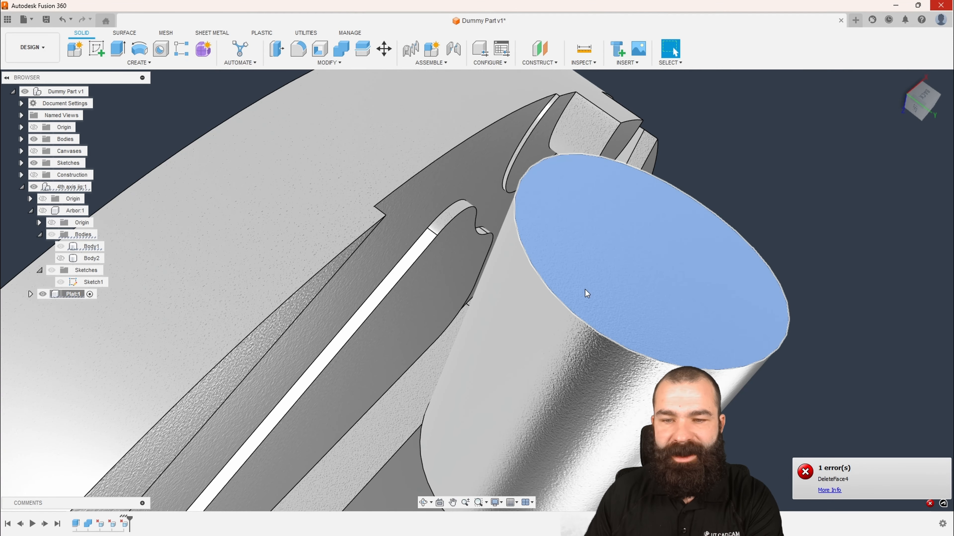
Undo the last two face deletions on the plate.
shift+middle_drag(576, 307, 570, 294)
scroll(570, 294, down, 10)
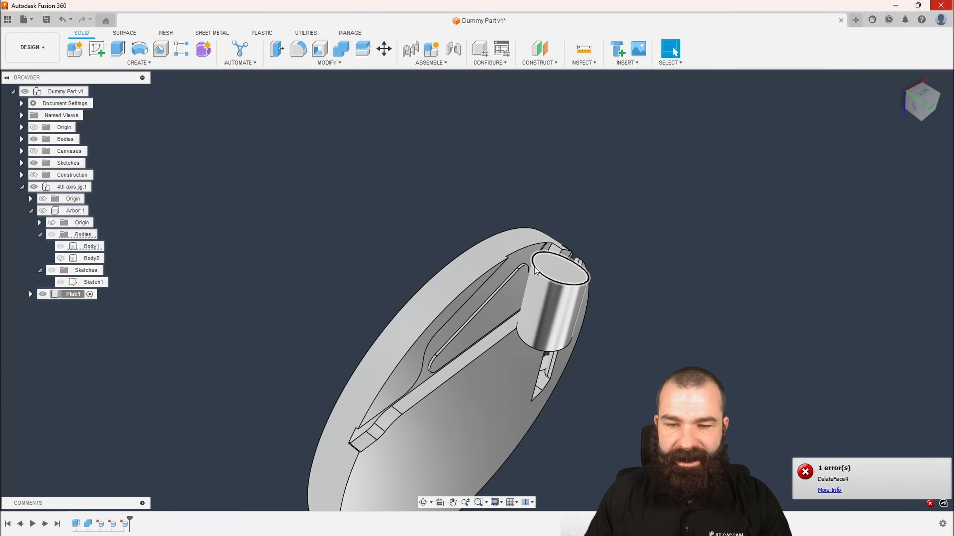
key(ctrl+z)
key(ctrl+z)
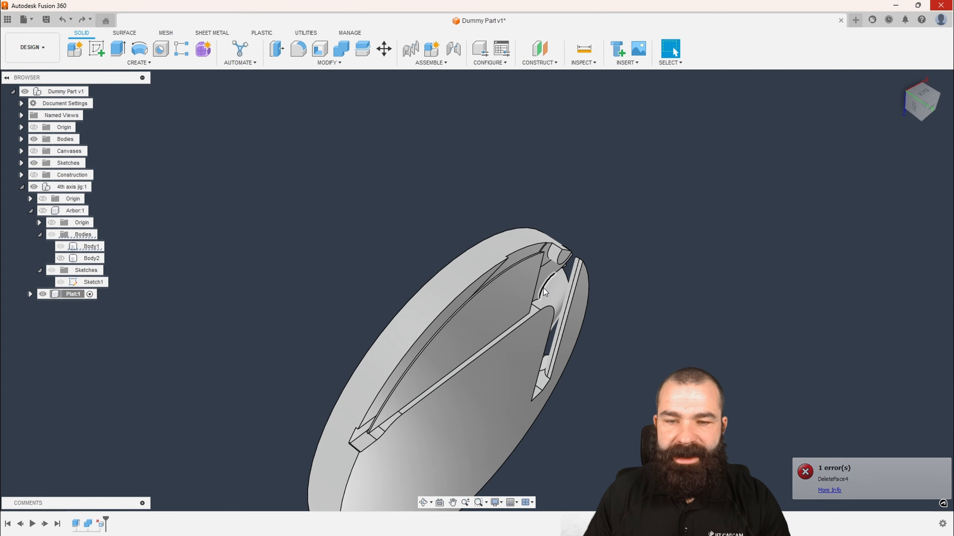
Delete the thin raised flat face along the cut side of the plate.
shift+middle_drag(543, 288, 511, 332)
scroll(511, 332, up, 10)
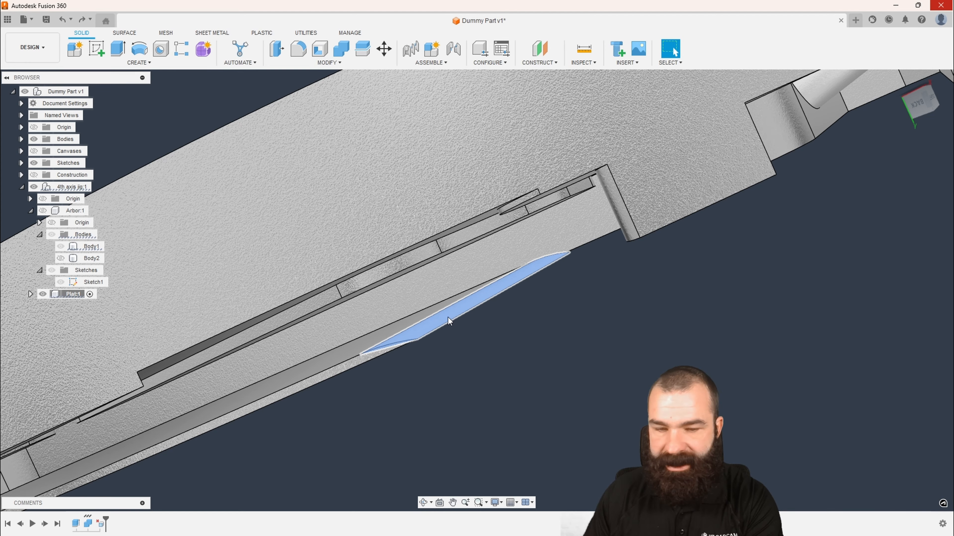
shift+middle_drag(448, 318, 469, 294)
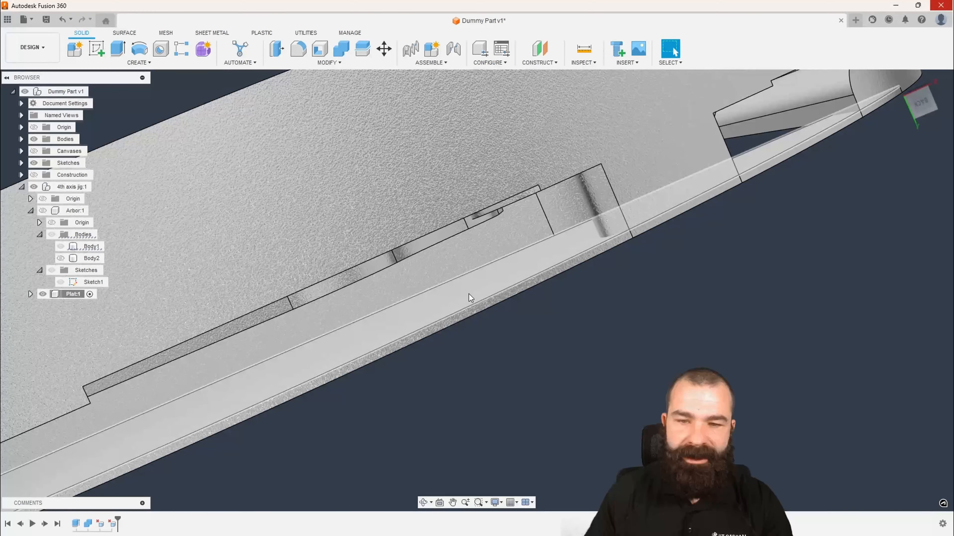
scroll(468, 294, down, 10)
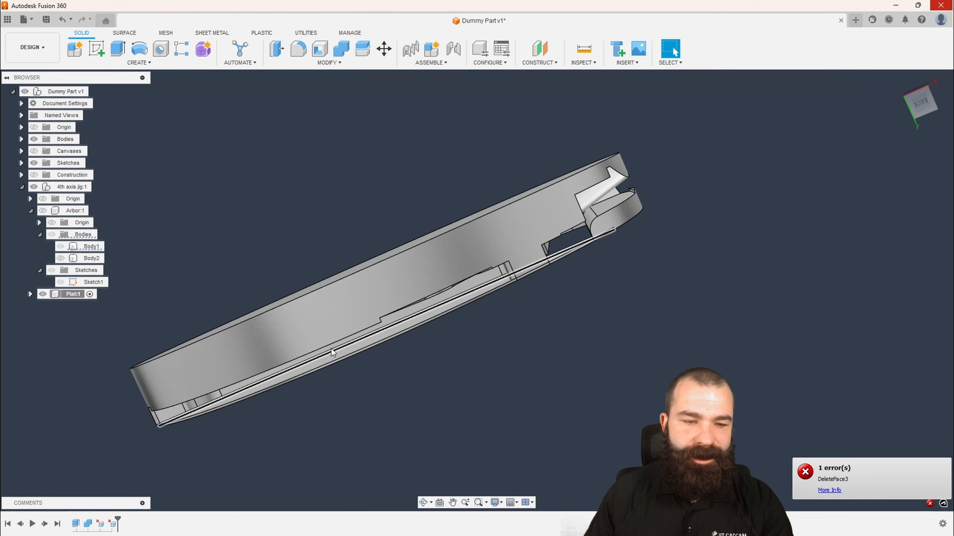
Delete the unwanted face beside the rim slot on the plate's cut side.
shift+middle_drag(331, 349, 440, 295)
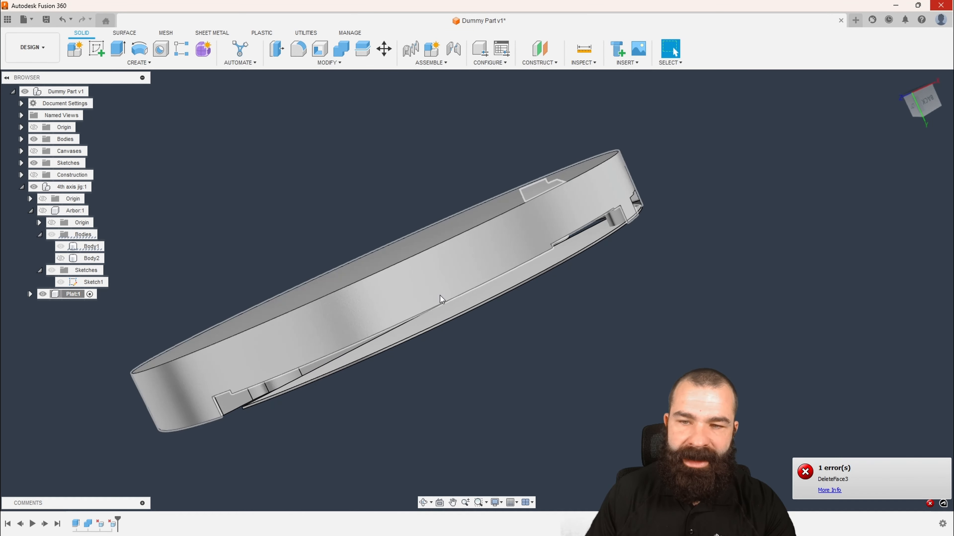
scroll(654, 208, up, 5)
key(Delete)
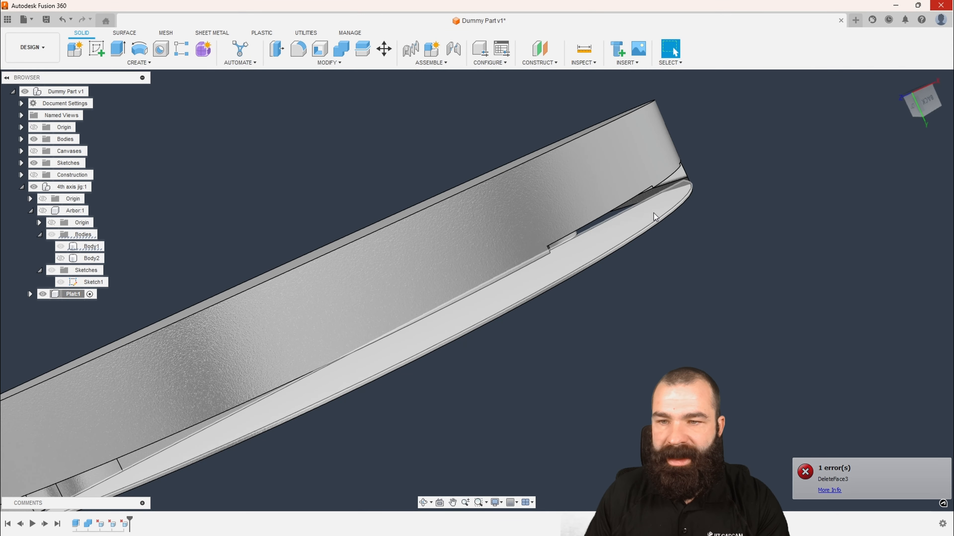
click(653, 213)
scroll(620, 259, down, 3)
key(Delete)
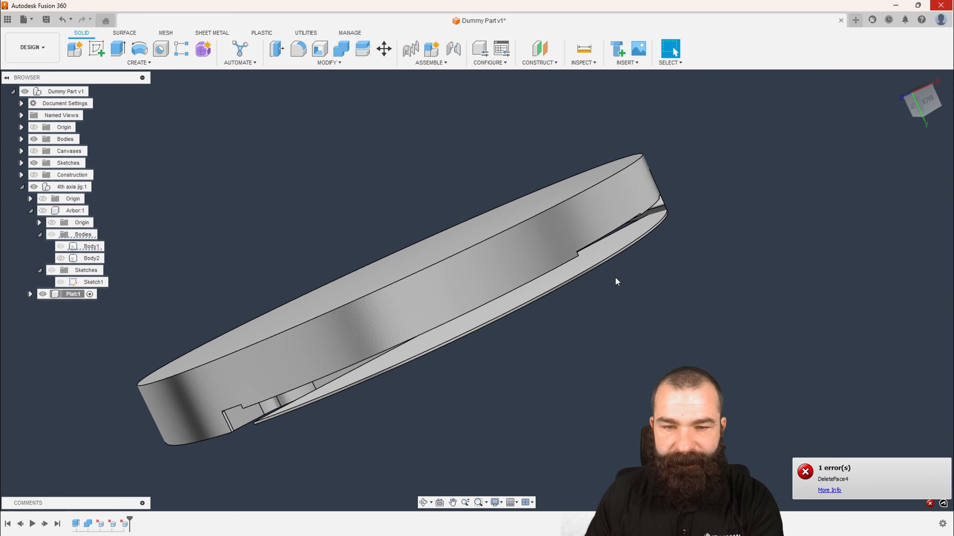
Hide Body1 of the Plat component so only Body2 is shown.
scroll(311, 387, up, 5)
click(310, 387)
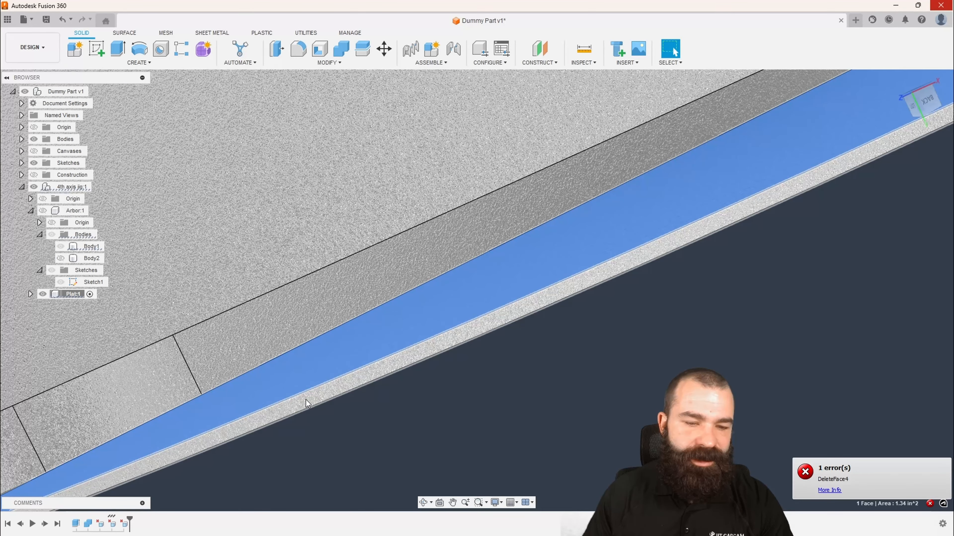
scroll(306, 400, down, 5)
scroll(304, 374, down, 1)
shift+middle_drag(304, 374, 341, 379)
click(515, 391)
shift+middle_drag(494, 383, 452, 348)
click(428, 338)
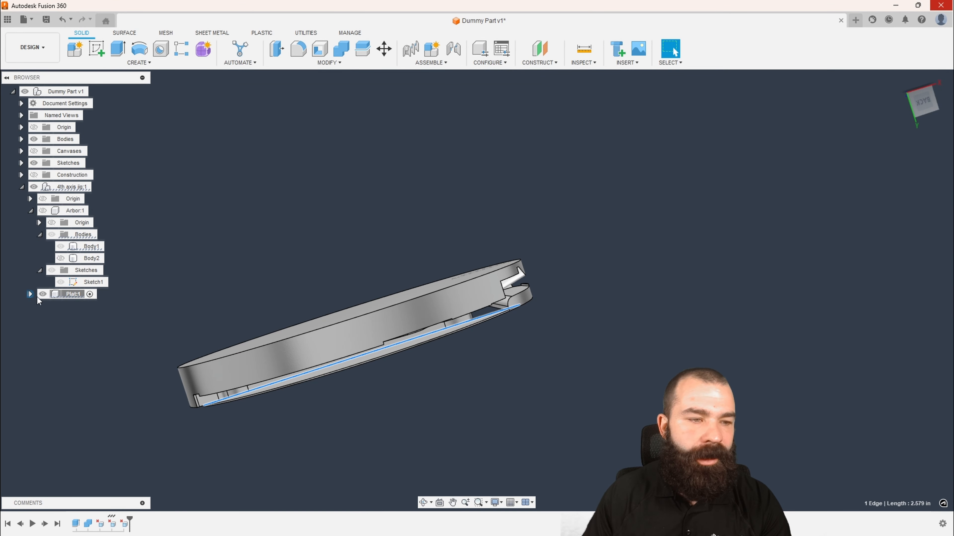
click(39, 318)
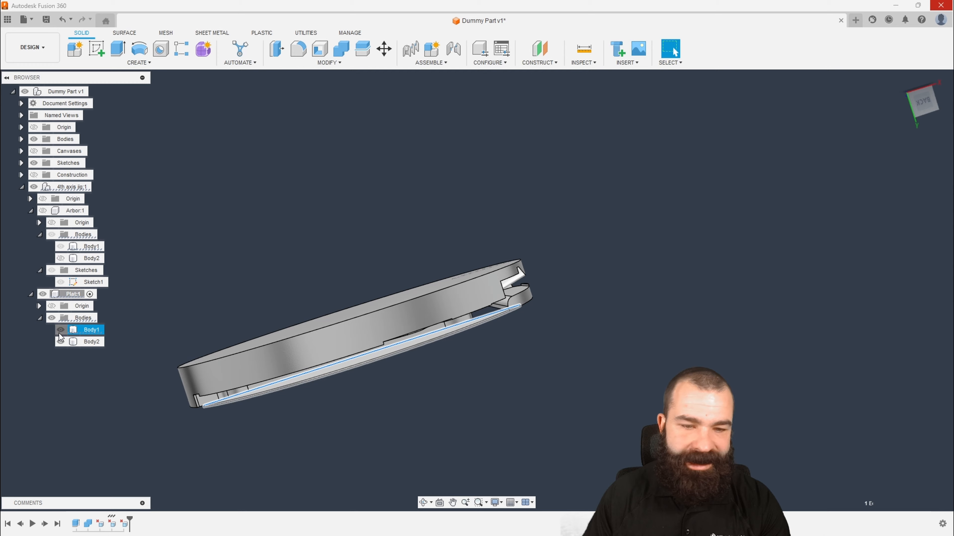
shift+middle_drag(368, 425, 358, 386)
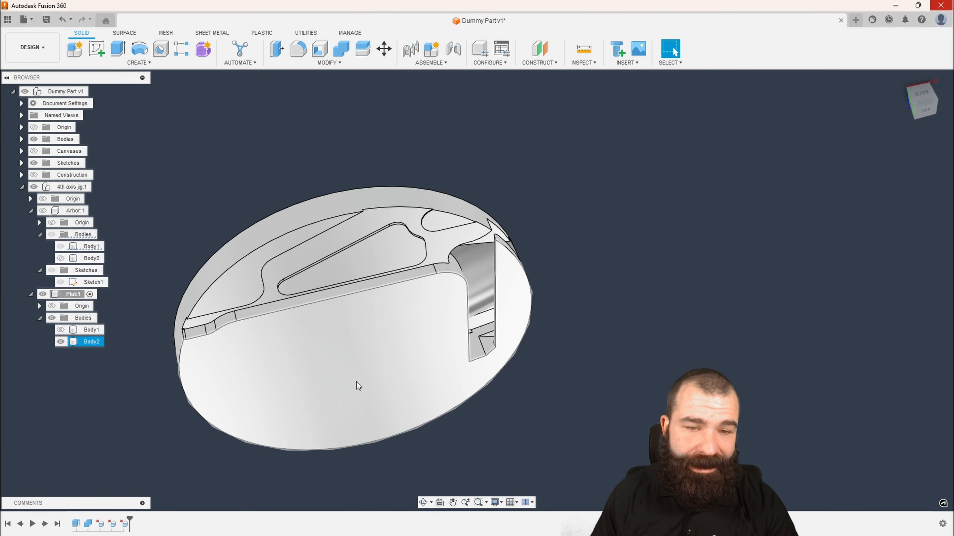
Delete the face of the small rounded pocket near the plate's rim, beside the triangular pocket.
shift+middle_drag(310, 359, 413, 239)
scroll(434, 207, up, 10)
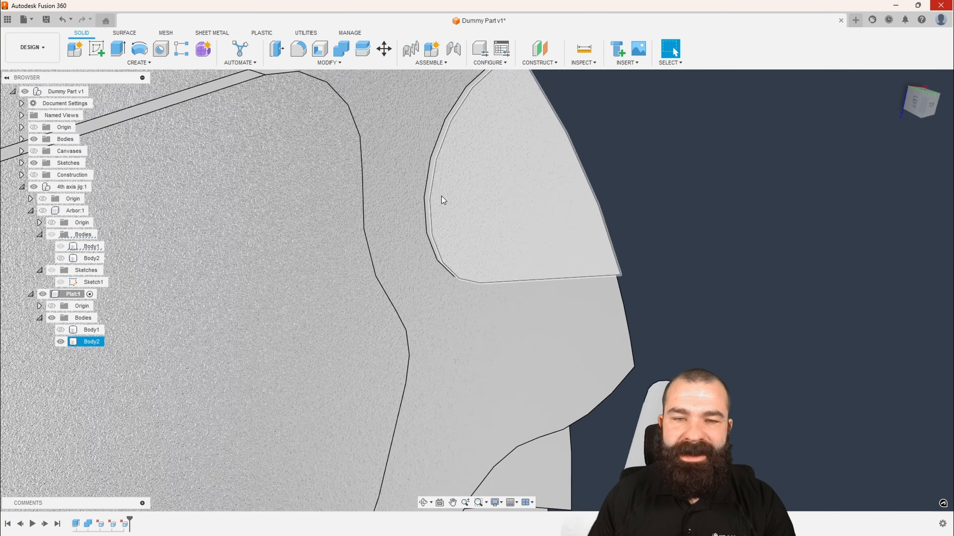
scroll(441, 199, up, 3)
click(414, 209)
scroll(409, 244, up, 15)
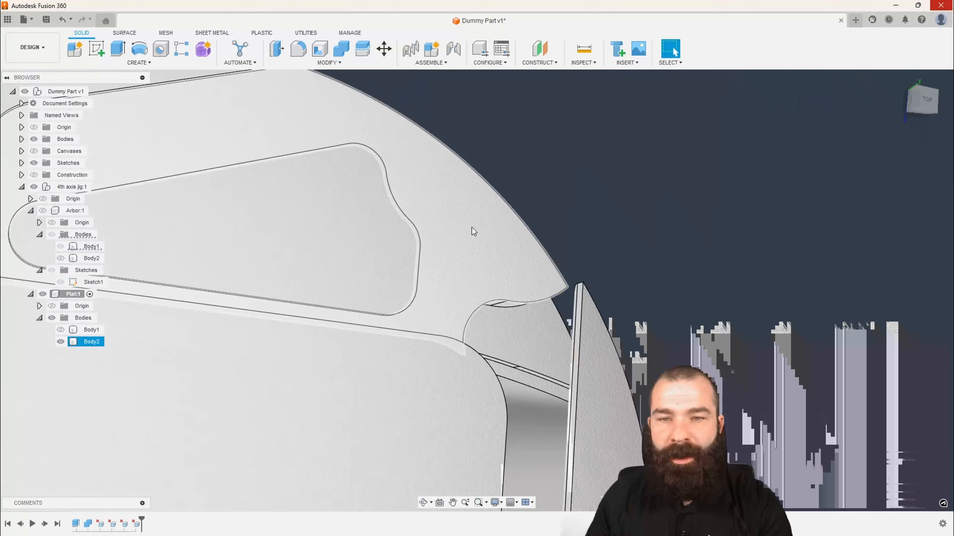
scroll(471, 227, down, 5)
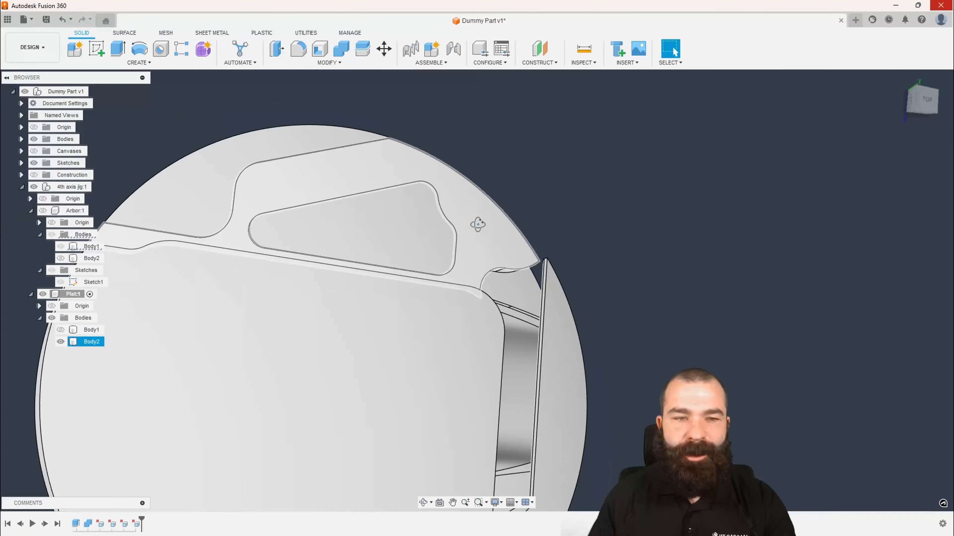
Extrude the triangular pocket face and the crescent-shaped rim face by -0.02 in as a cut.
shift+middle_drag(477, 224, 479, 247)
click(282, 78)
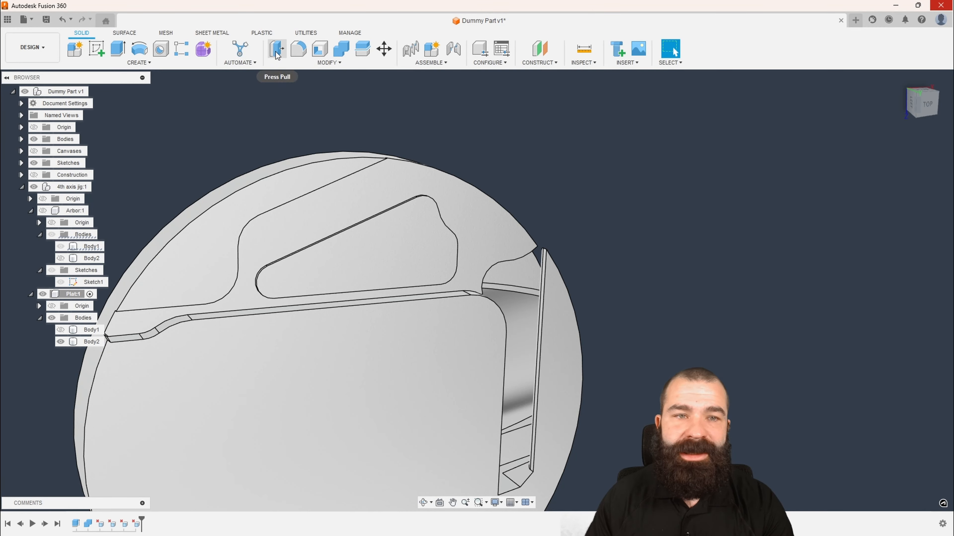
click(126, 50)
click(389, 264)
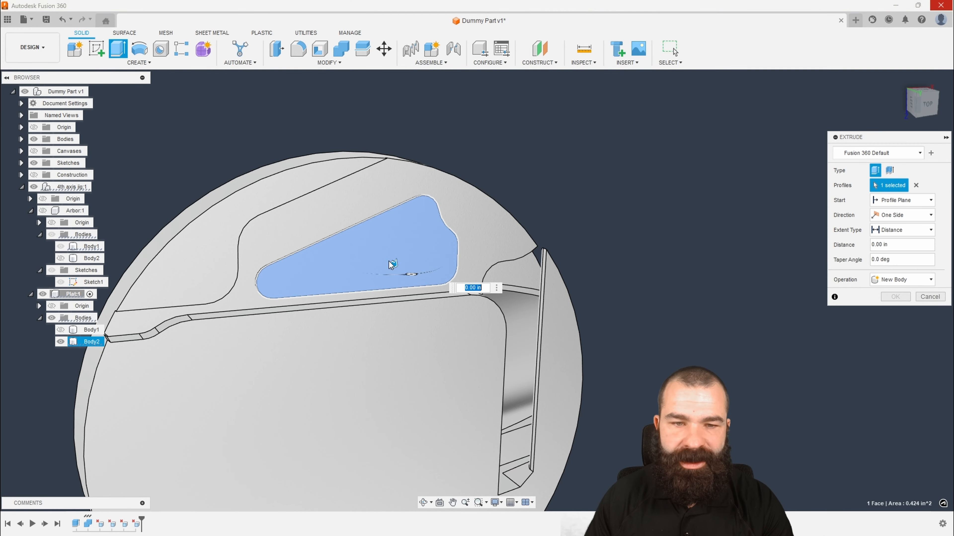
click(262, 205)
drag(300, 219, 316, 255)
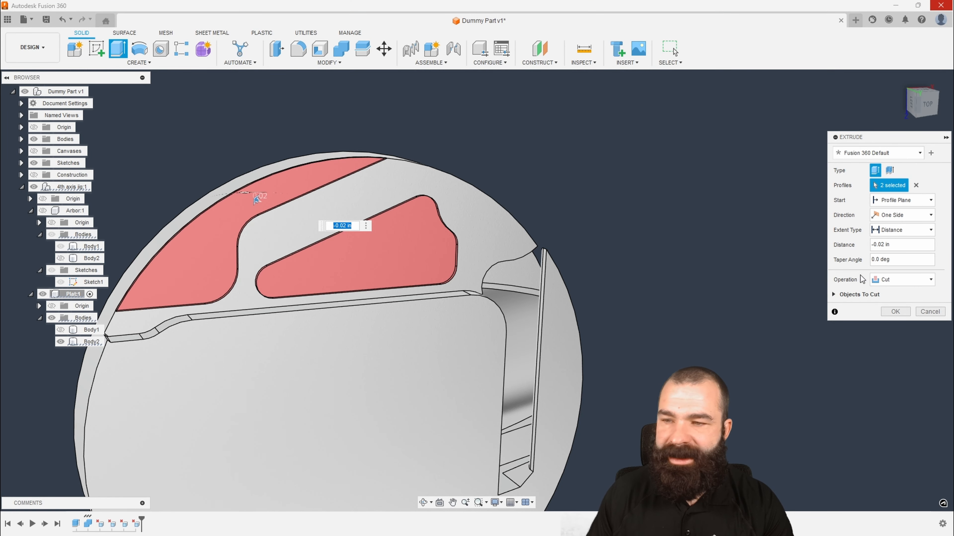
click(895, 311)
Delete the connected inner faces of the thin sliver at the plate's rim.
shift+middle_drag(575, 253, 313, 367)
scroll(338, 395, up, 5)
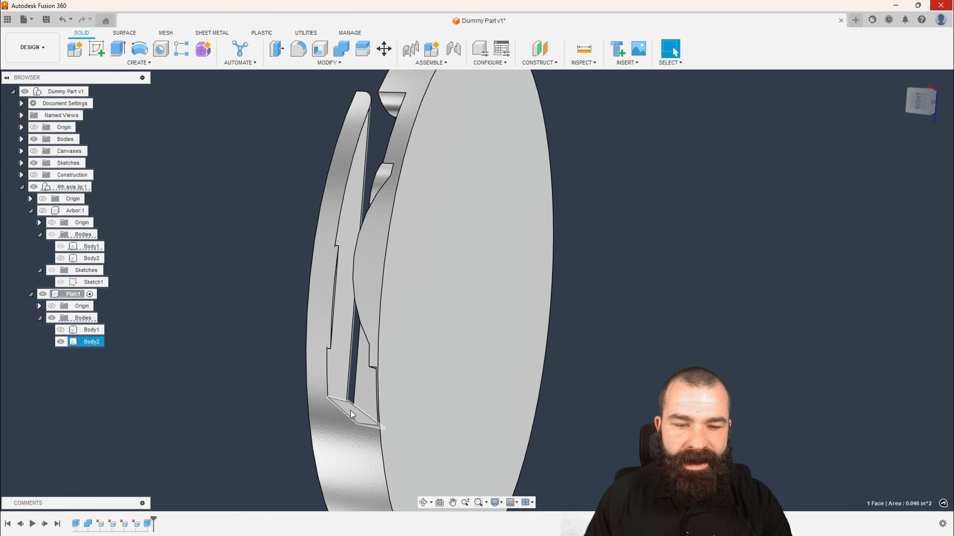
shift+middle_drag(350, 410, 416, 455)
shift+click(306, 398)
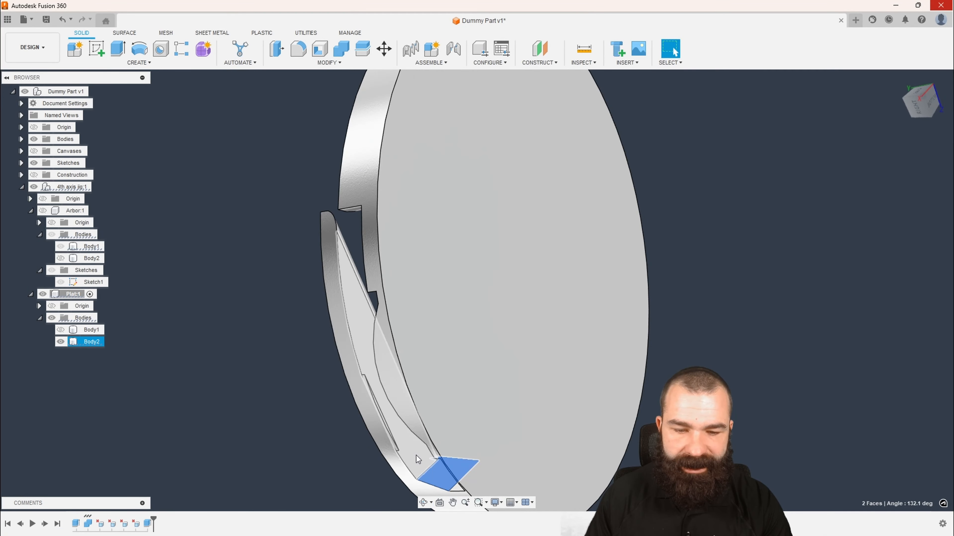
shift+click(416, 455)
scroll(404, 437, up, 5)
scroll(407, 429, down, 6)
scroll(321, 238, up, 4)
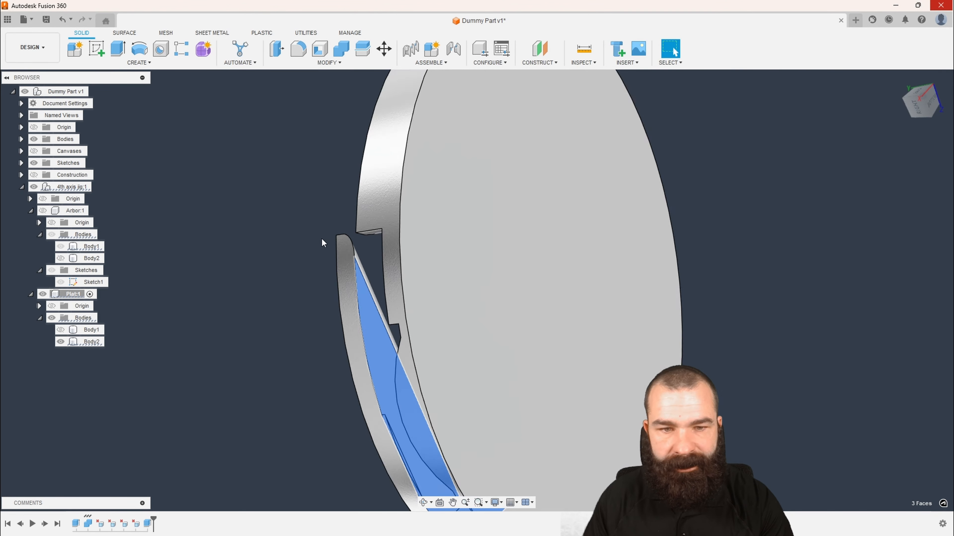
scroll(321, 238, up, 4)
shift+click(389, 276)
key(Delete)
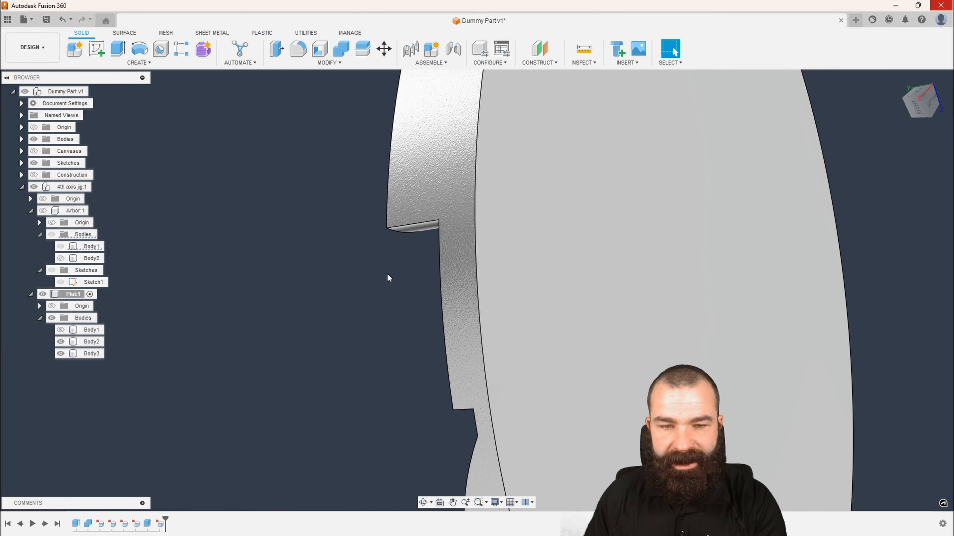
scroll(387, 275, down, 5)
shift+middle_drag(401, 285, 556, 348)
scroll(611, 345, up, 4)
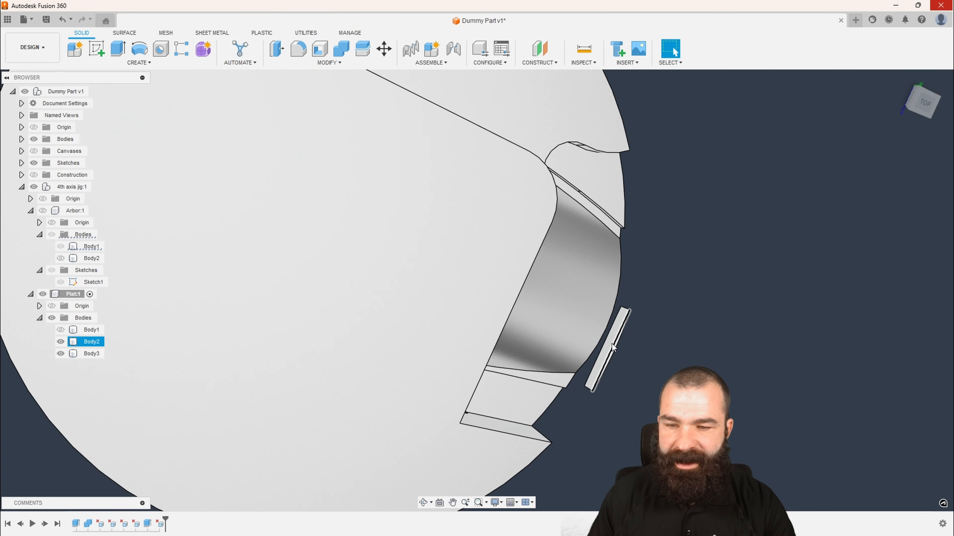
Try to delete the face of the detached sliver beside the plate's rim, and hide Body2 of the Plat component.
scroll(611, 343, up, 5)
click(621, 348)
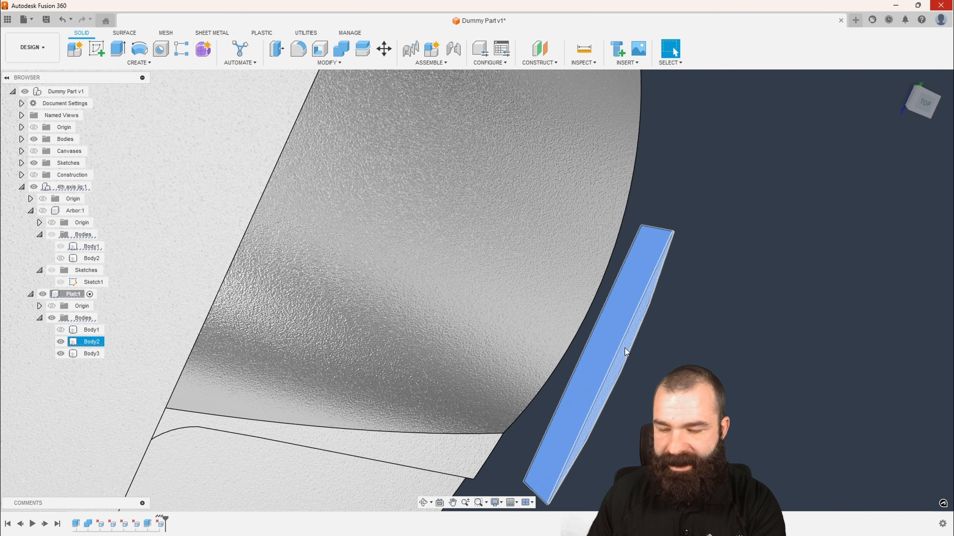
key(Delete)
click(61, 341)
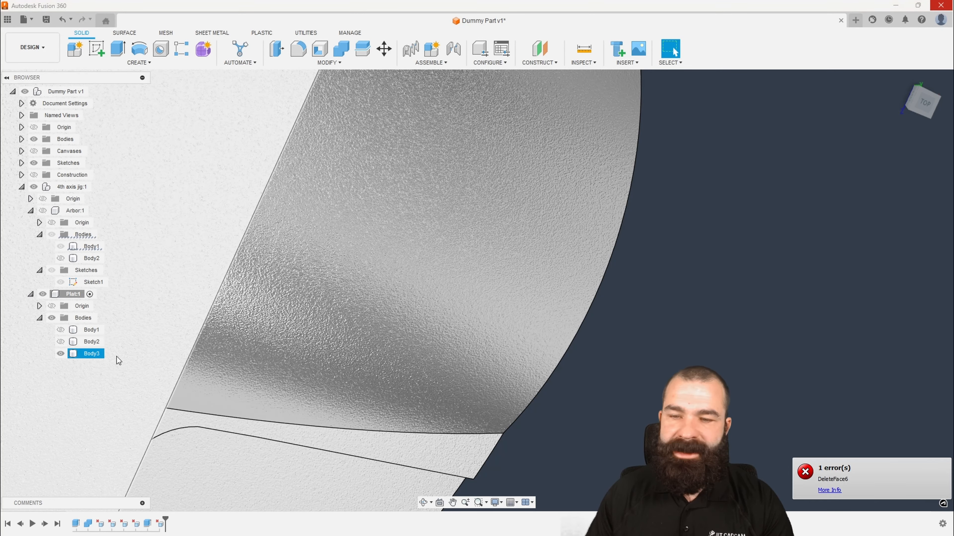
Delete the flat floor face of the rounded slot beside the receiver notch at Body3's rim.
scroll(585, 312, down, 5)
shift+middle_drag(585, 312, 549, 292)
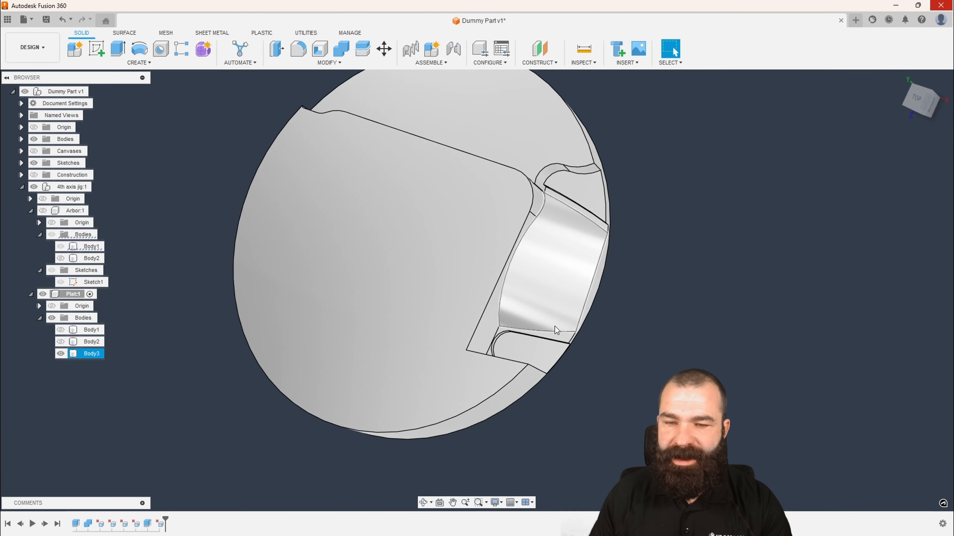
scroll(554, 329, up, 2)
scroll(556, 318, up, 2)
scroll(533, 368, down, 2)
click(526, 382)
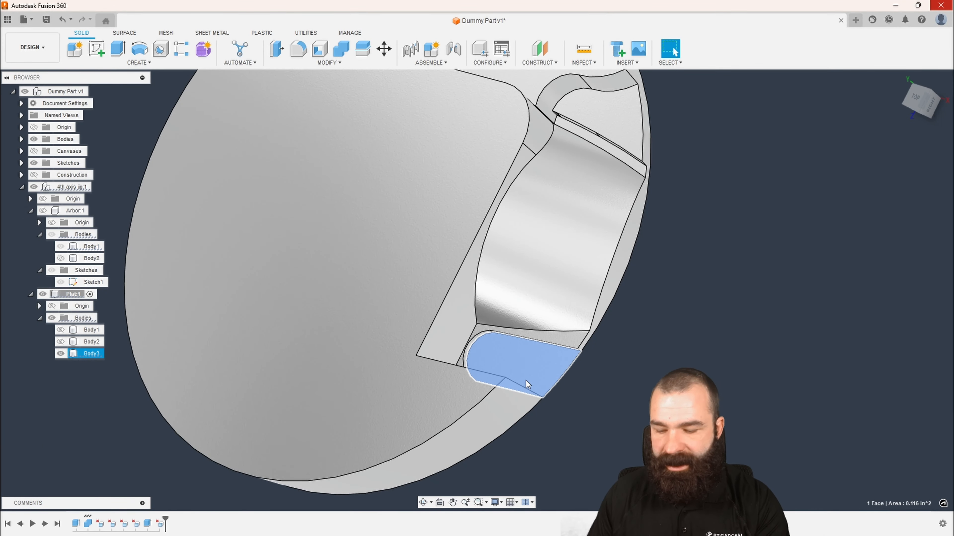
key(Delete)
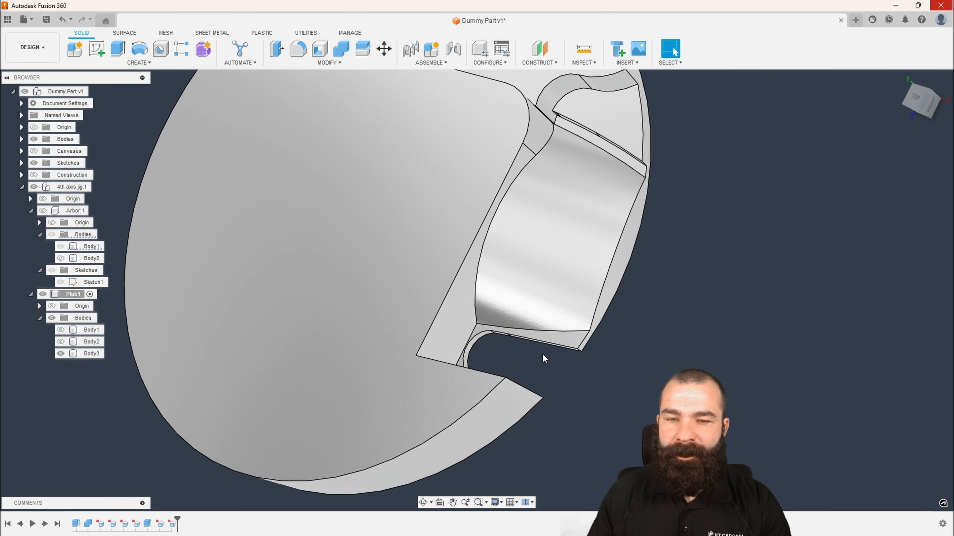
Delete the large curved face in the receiver-shaped cut between the plate's two rim pockets.
shift+middle_drag(574, 309, 578, 292)
click(569, 252)
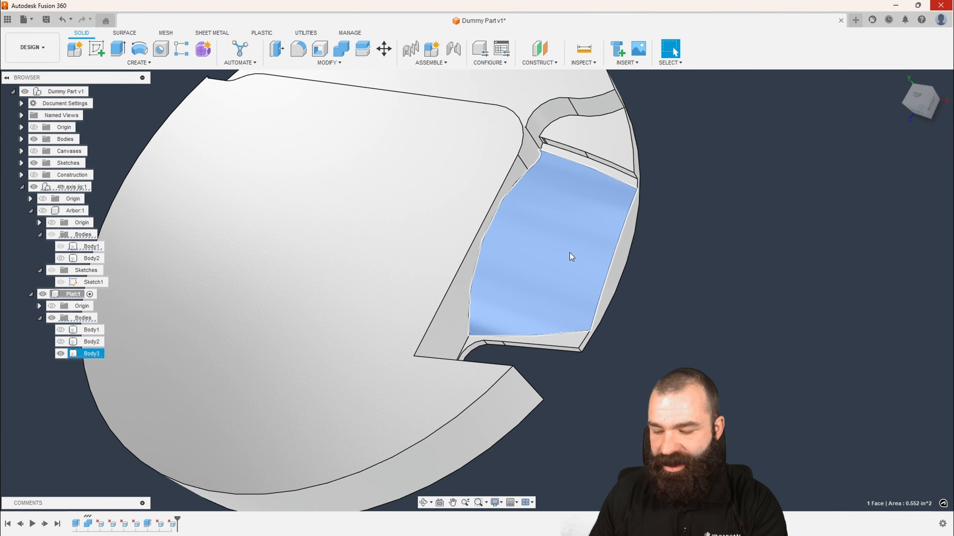
key(Delete)
Examine the narrow face where the cut's rounded inner corner meets the curved pocket wall, and the cleaned plate overall.
shift+middle_drag(569, 253, 560, 140)
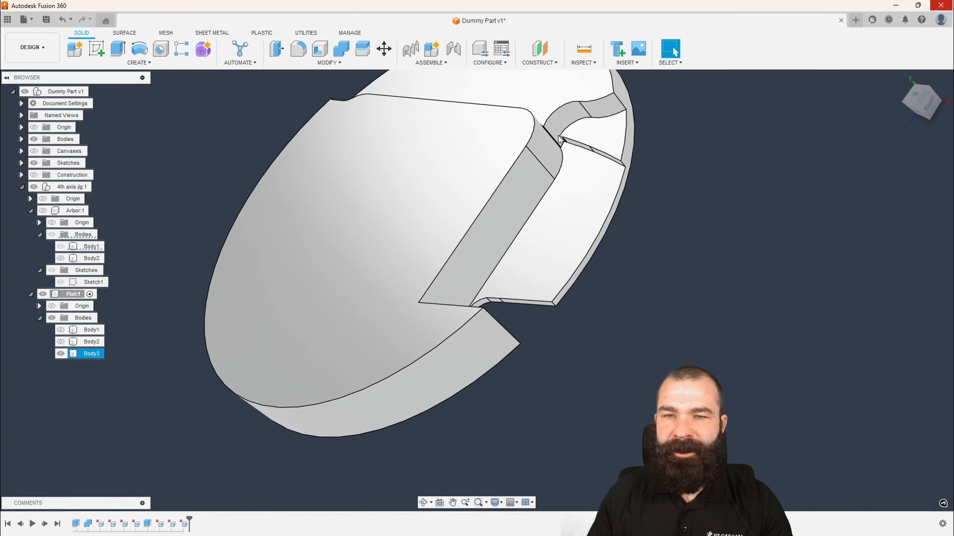
scroll(552, 136, up, 6)
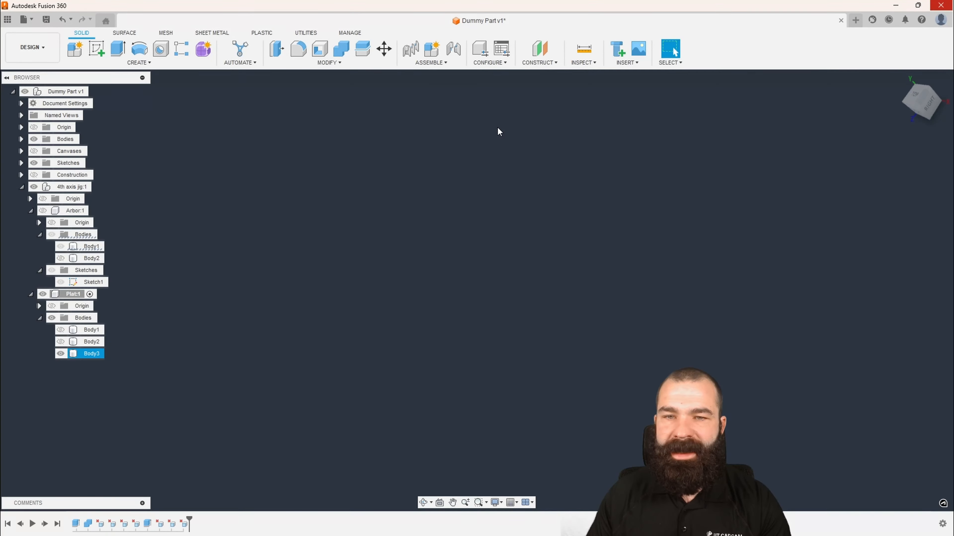
scroll(497, 127, down, 2)
click(497, 120)
scroll(497, 122, down, 4)
shift+middle_drag(511, 167, 508, 177)
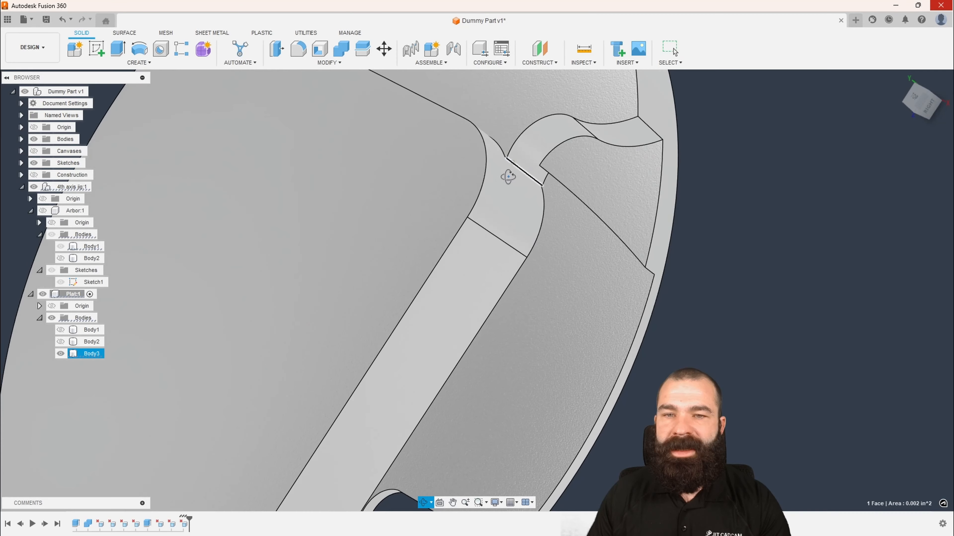
scroll(512, 170, down, 4)
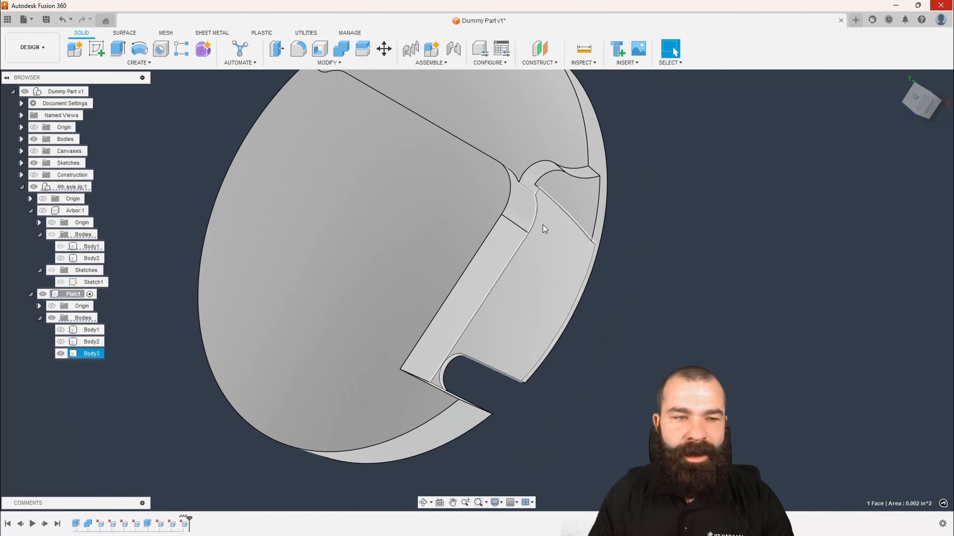
scroll(543, 226, down, 1)
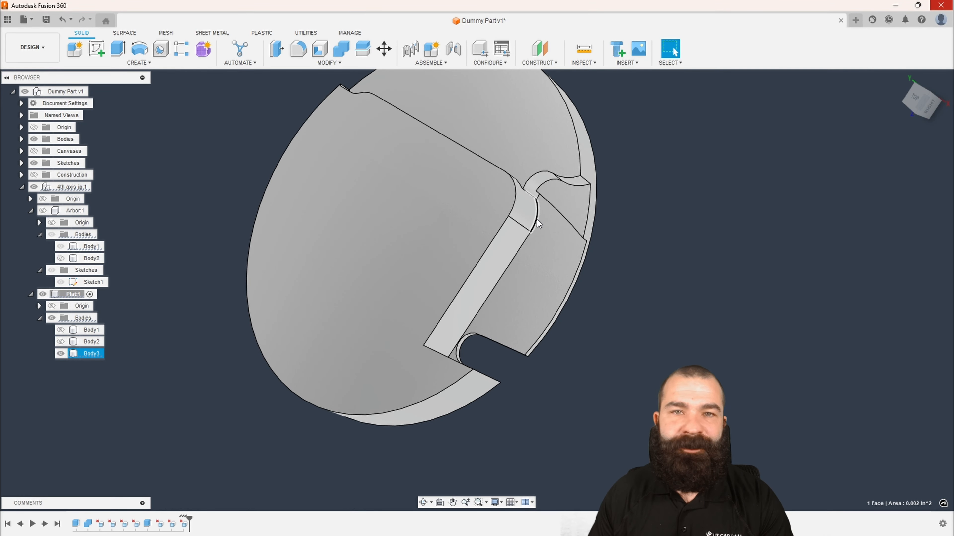
scroll(537, 222, down, 1)
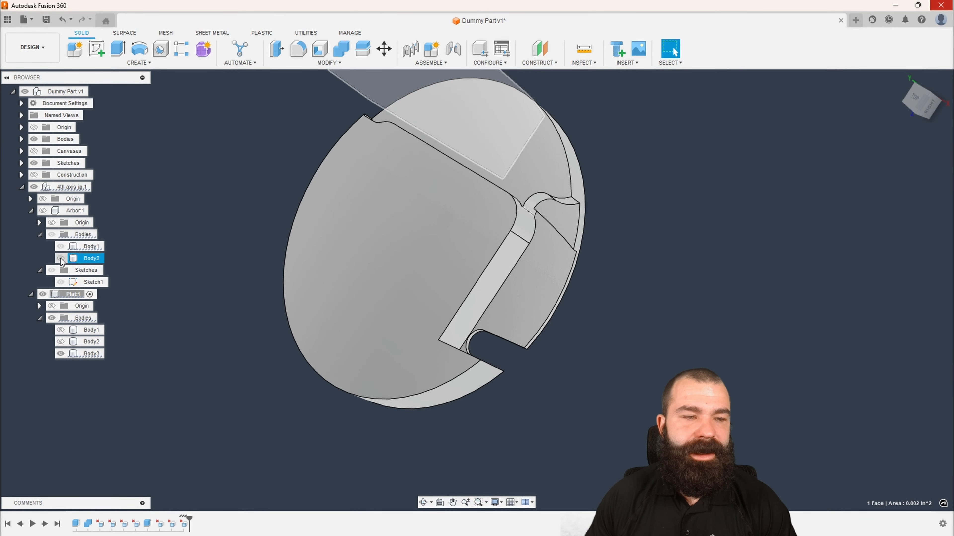
Show the Arbor component together with the plate.
click(42, 210)
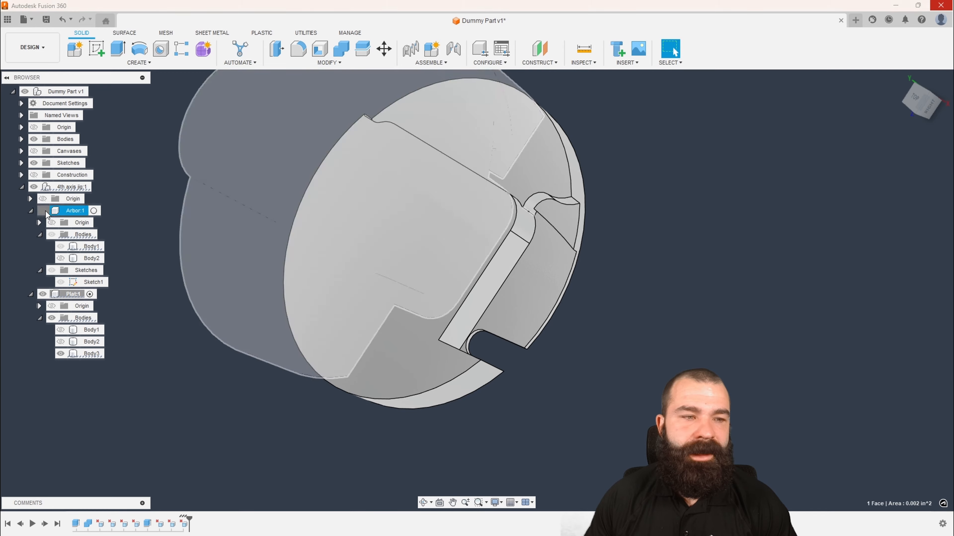
scroll(469, 376, down, 4)
shift+middle_drag(481, 373, 401, 362)
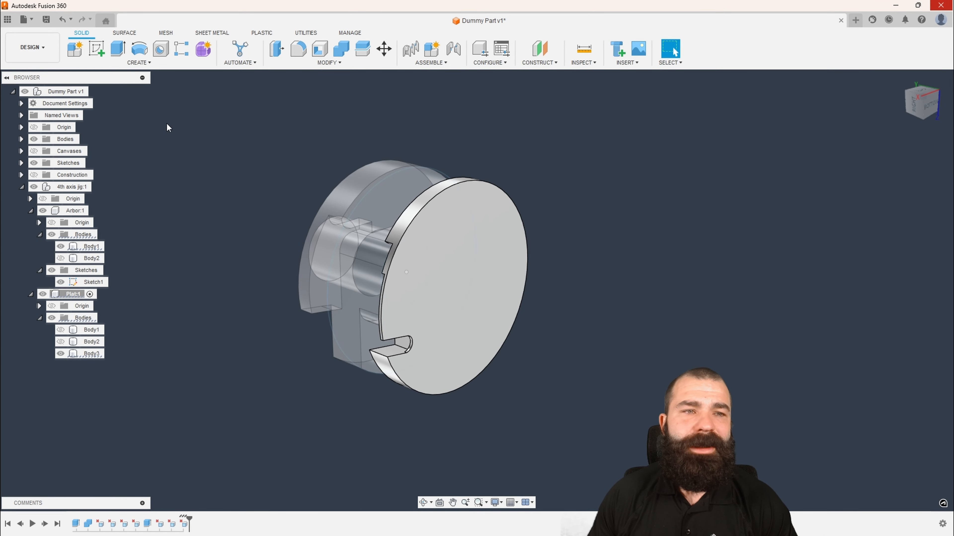
Place a hole about 0.60 in in diameter at the centre of the plate's outer circular face.
click(147, 62)
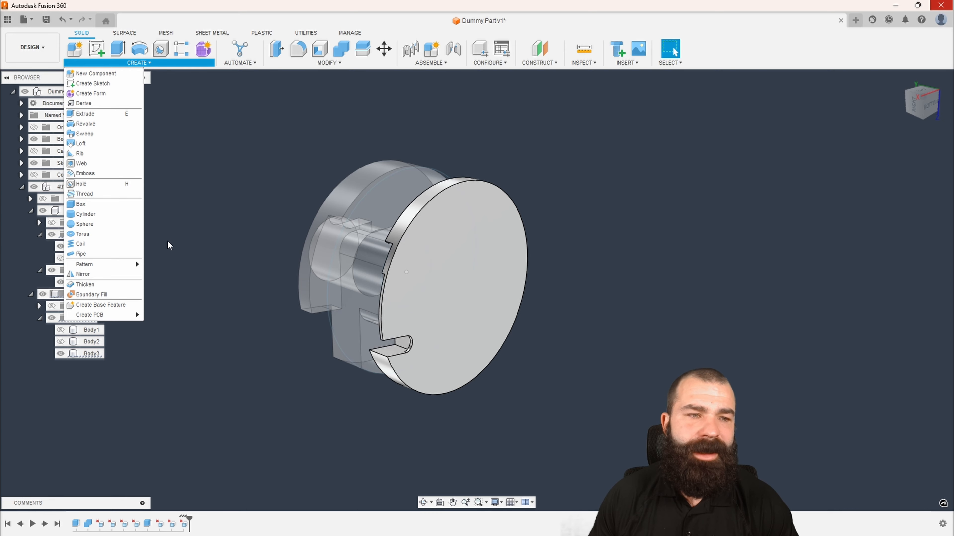
click(101, 183)
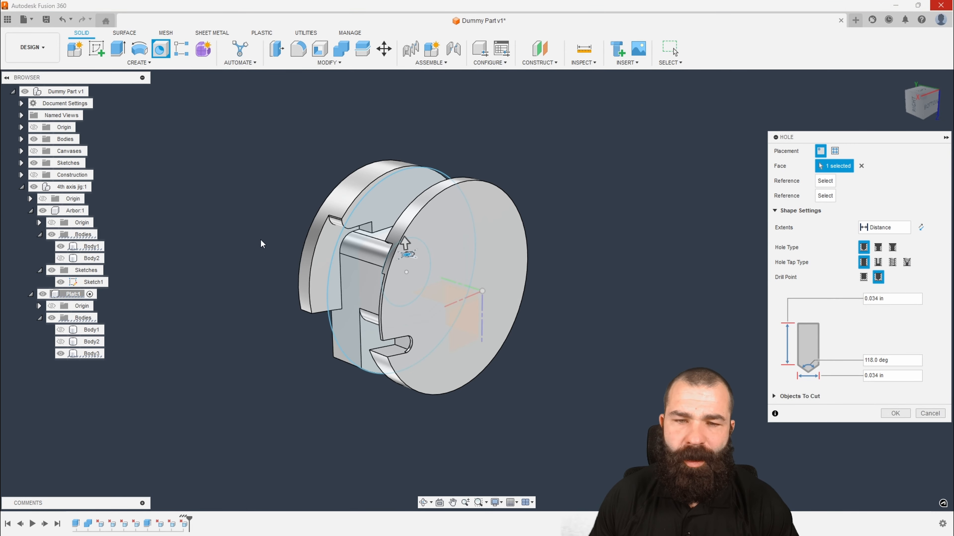
click(408, 255)
shift+middle_drag(481, 284, 423, 320)
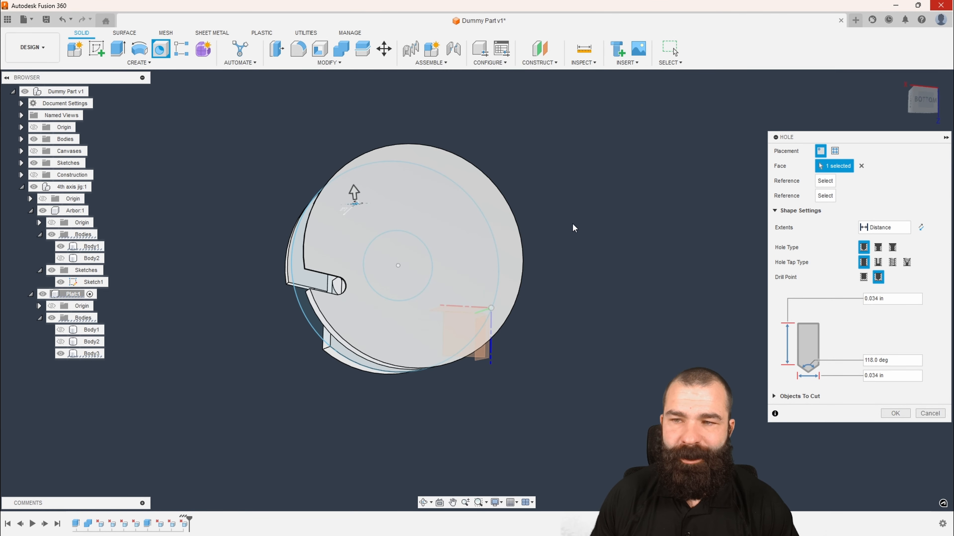
shift+middle_drag(563, 230, 598, 258)
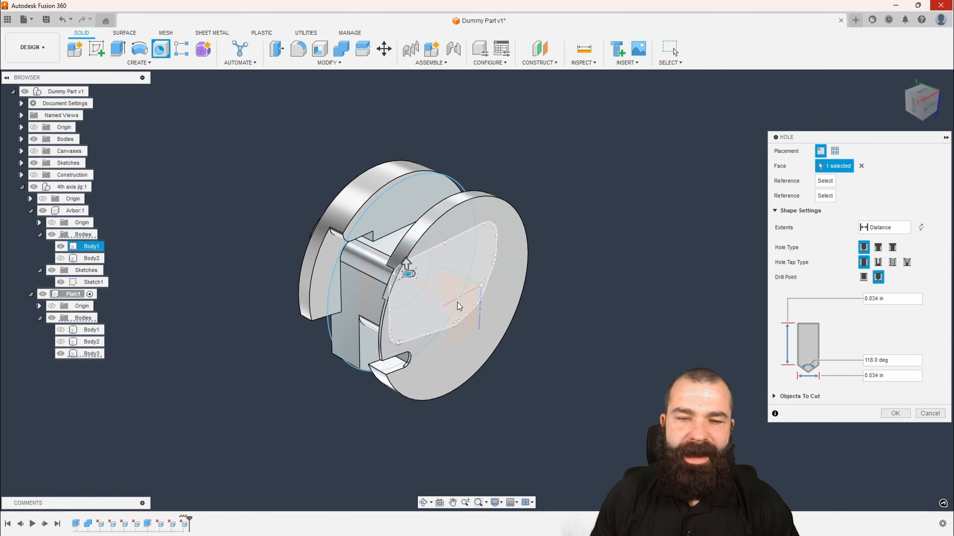
shift+middle_drag(296, 317, 484, 268)
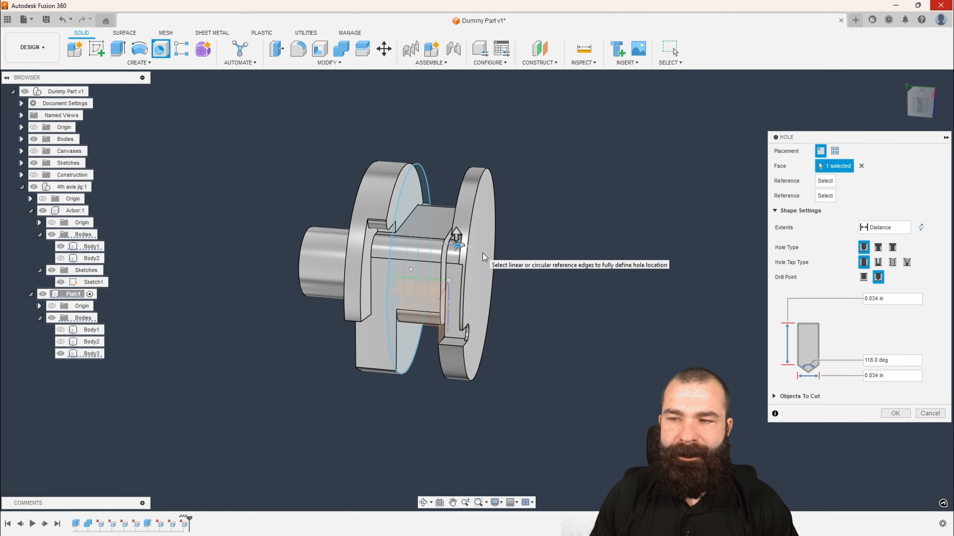
click(861, 166)
click(483, 263)
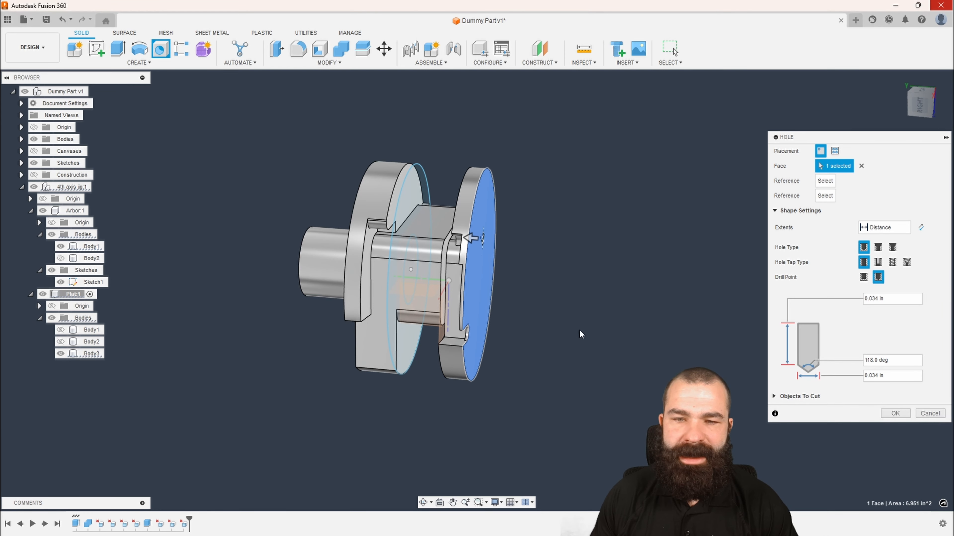
shift+middle_drag(579, 273, 445, 236)
mouse_move(454, 241)
mouse_down()
mouse_move(457, 264)
mouse_move(455, 254)
mouse_up()
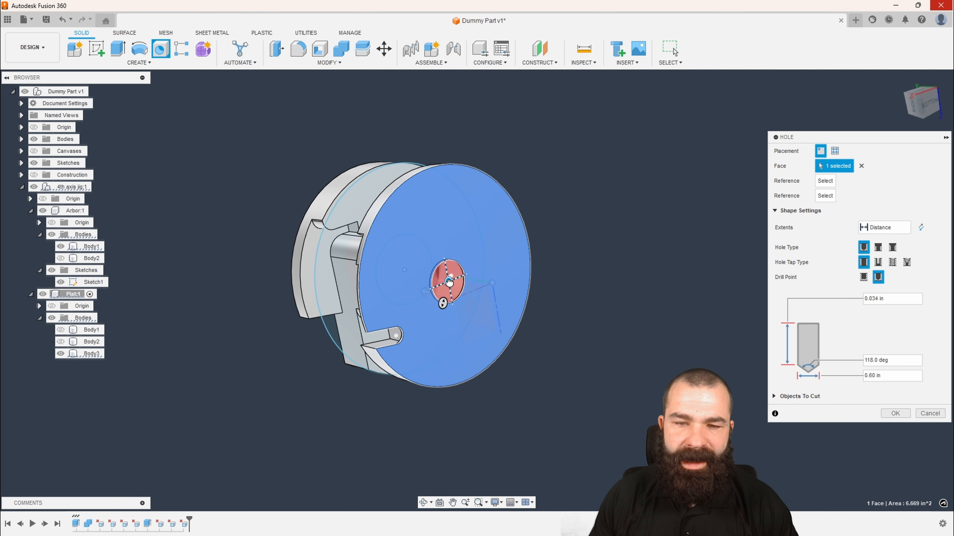
Make the hole a counterbore, 0.20 in deep at the counterbore and extending 1.30 in through the plate into the arbor.
shift+middle_drag(446, 281, 463, 333)
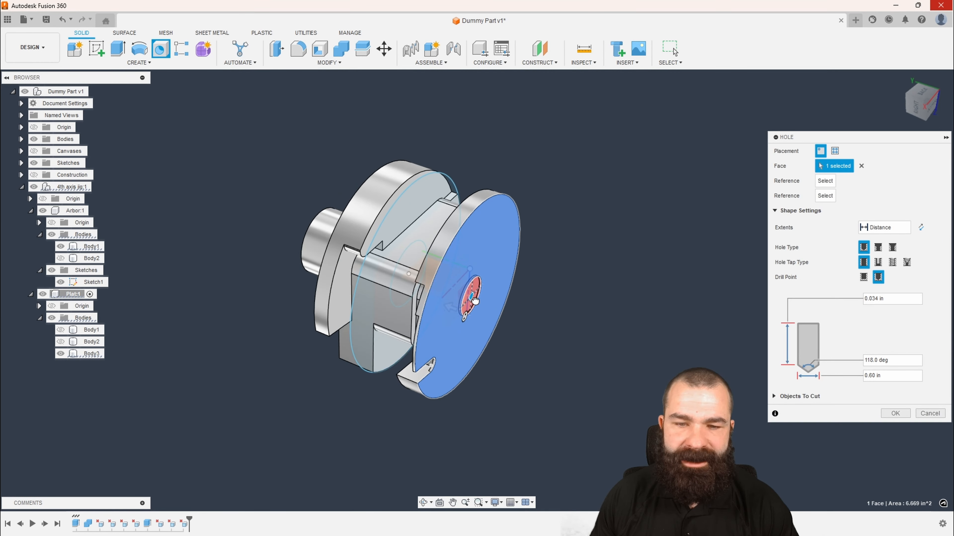
shift+middle_drag(473, 299, 581, 334)
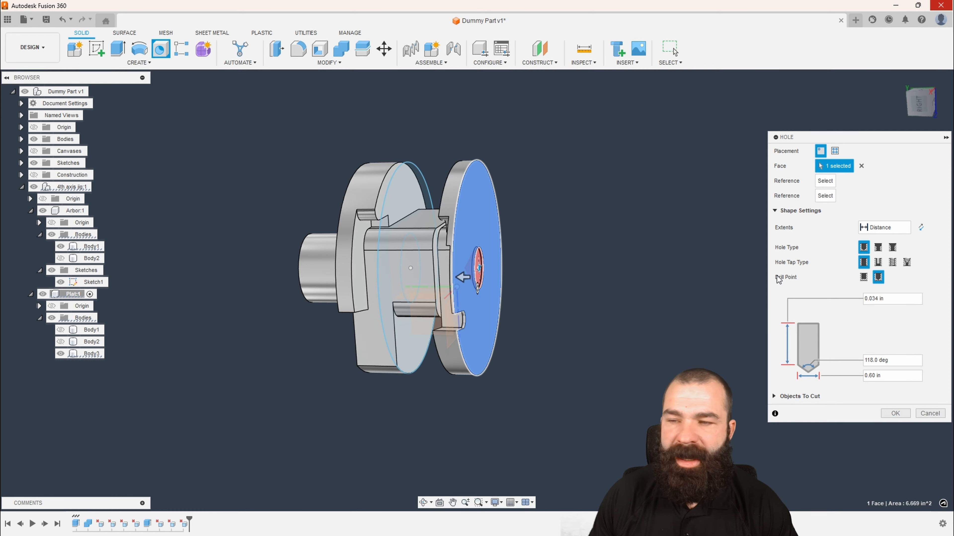
click(878, 247)
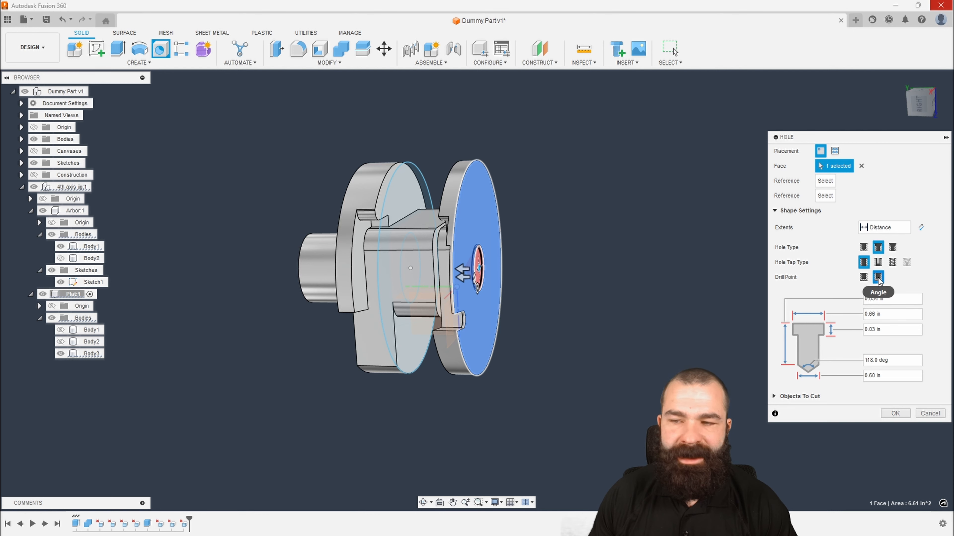
scroll(469, 276, up, 4)
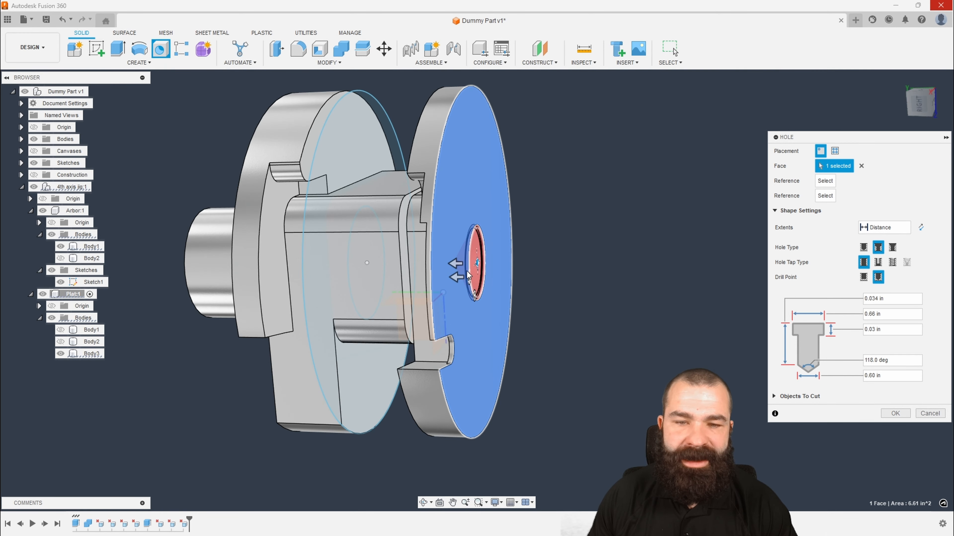
drag(457, 264, 311, 278)
scroll(567, 302, down, 2)
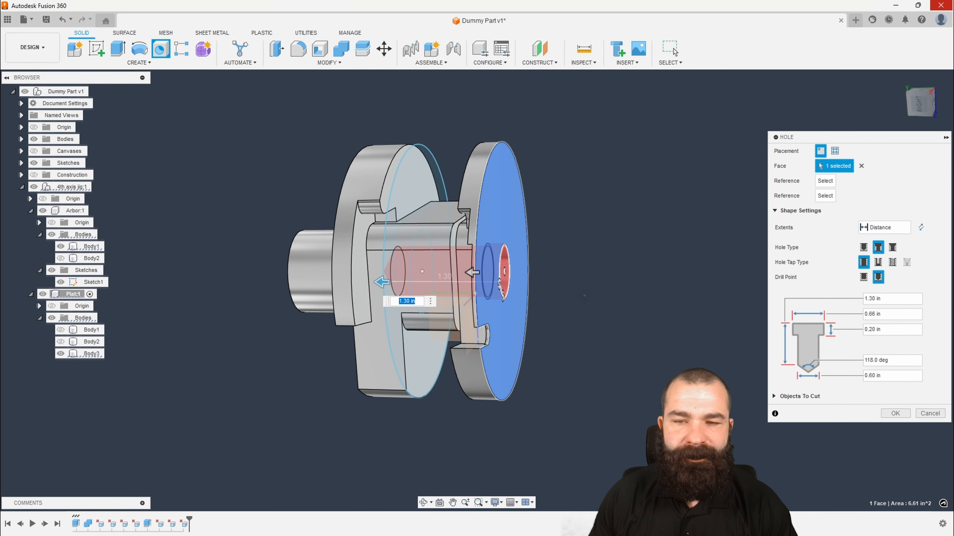
shift+middle_drag(567, 302, 606, 304)
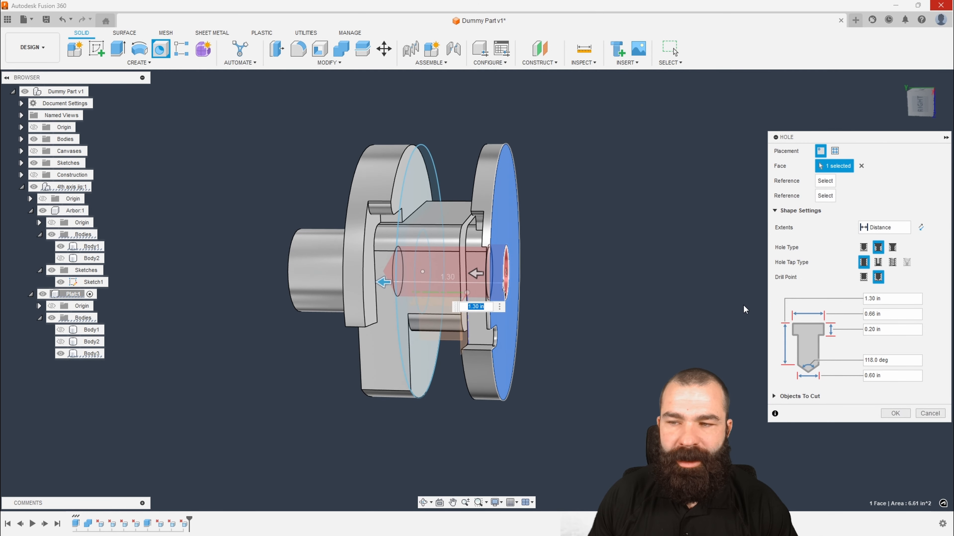
Change the hole's tap type to Tapped and adjust the counterbore depth to 0.20 in.
click(892, 262)
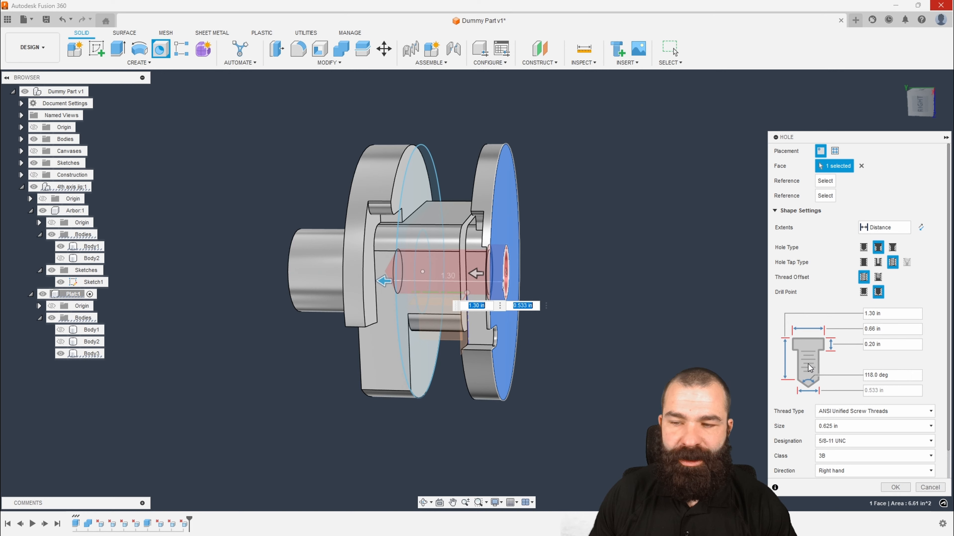
drag(475, 273, 469, 274)
shift+middle_drag(544, 277, 563, 279)
scroll(502, 274, up, 1)
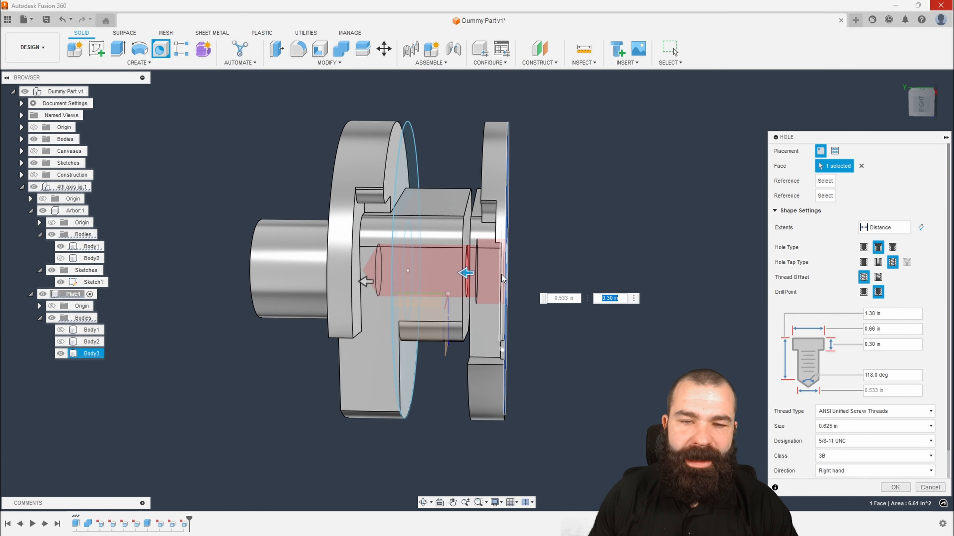
shift+middle_drag(501, 274, 480, 272)
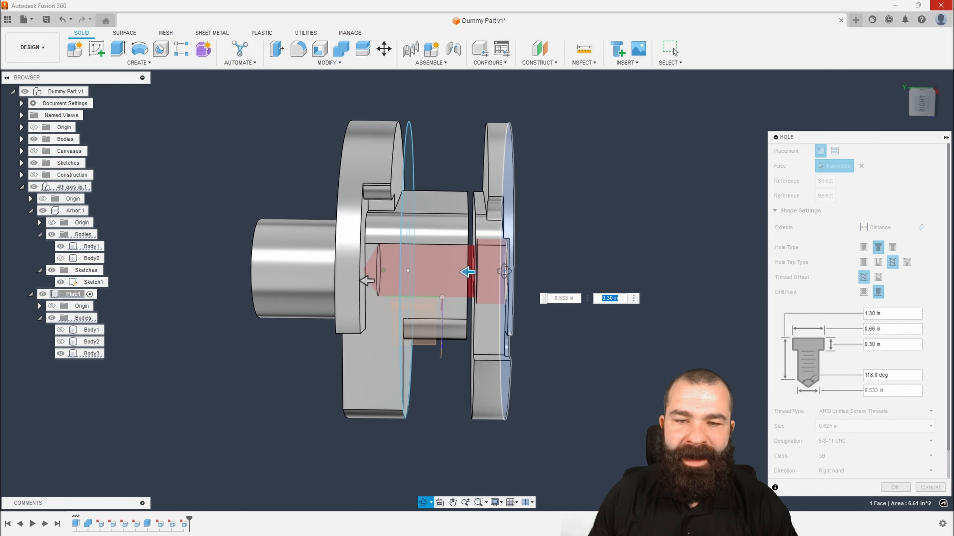
drag(470, 272, 475, 271)
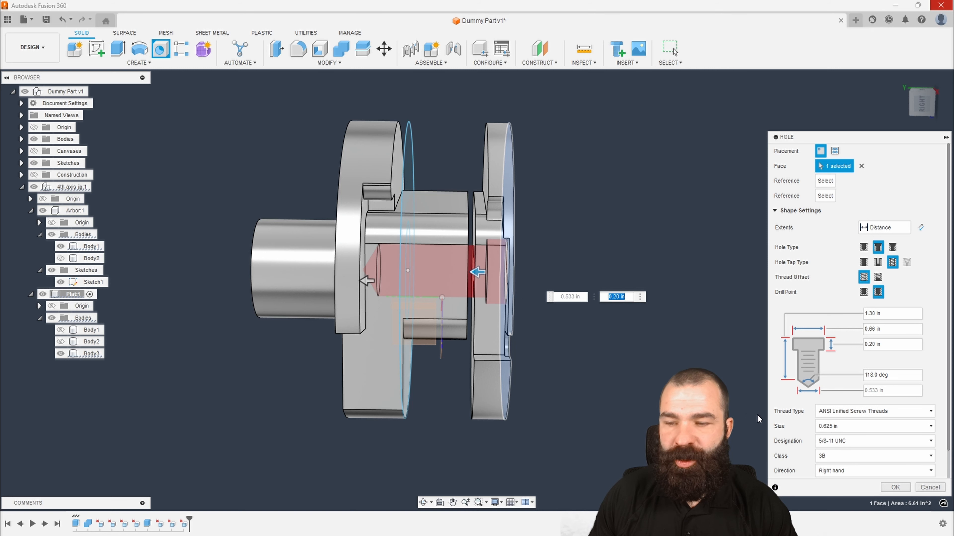
Set the hole's thread size to 0.5 in with the 1/2-13 UNC designation.
click(860, 426)
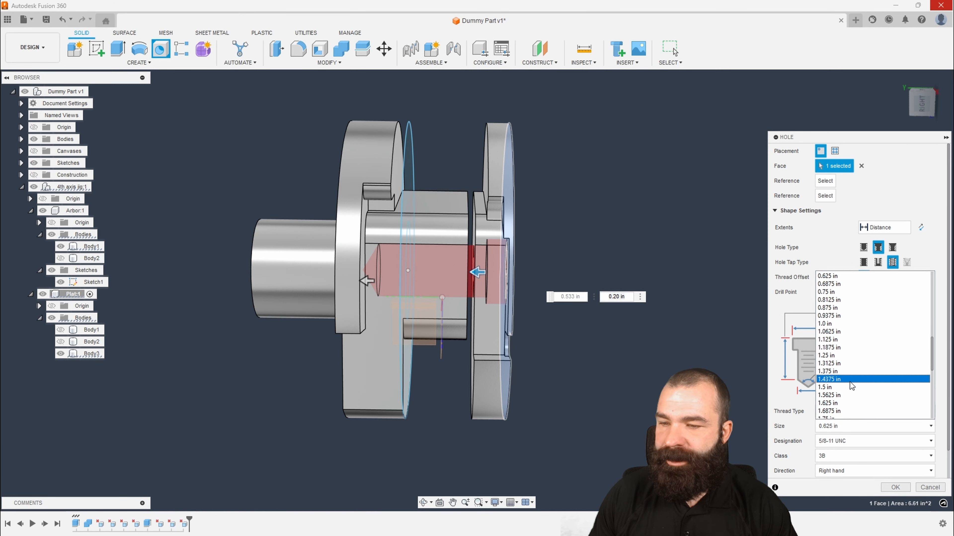
scroll(833, 324, up, 1)
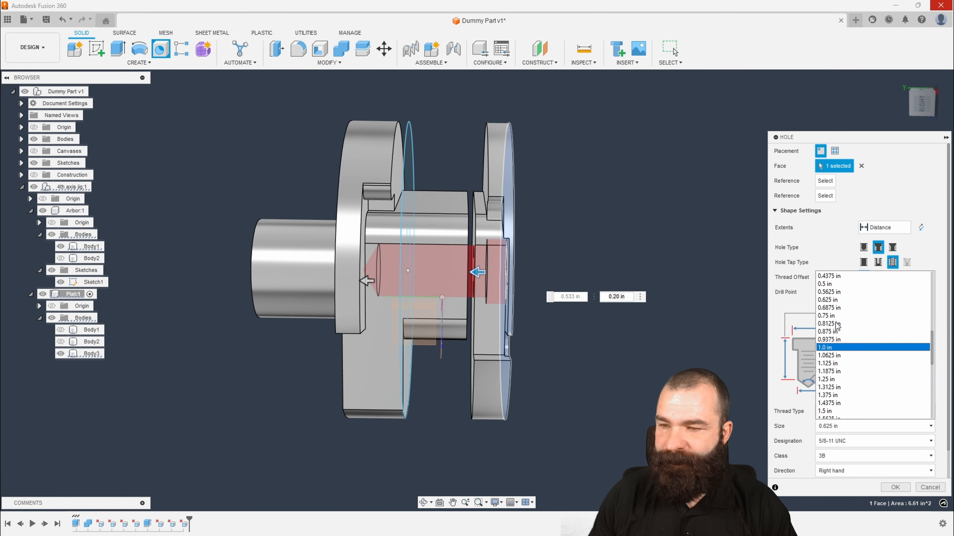
click(831, 284)
scroll(811, 419, down, 1)
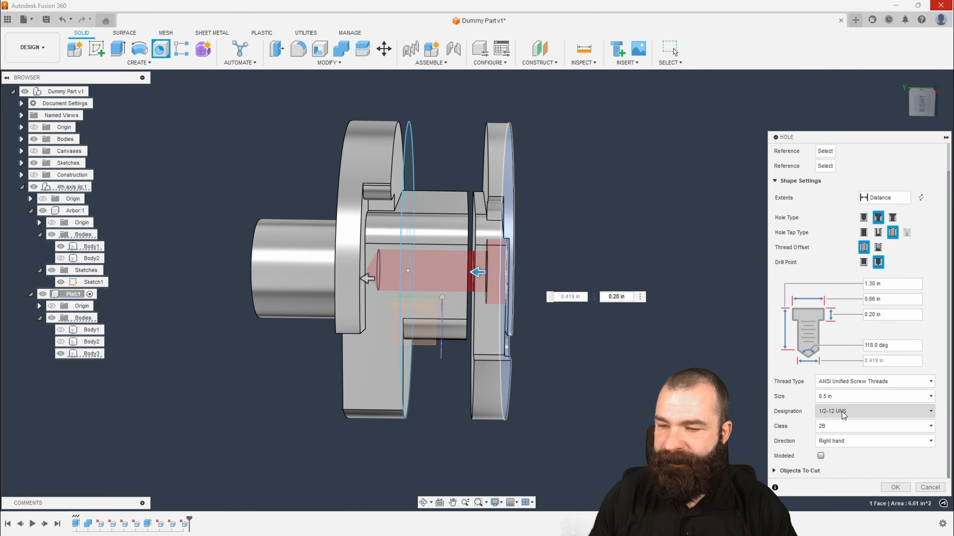
click(830, 412)
click(815, 436)
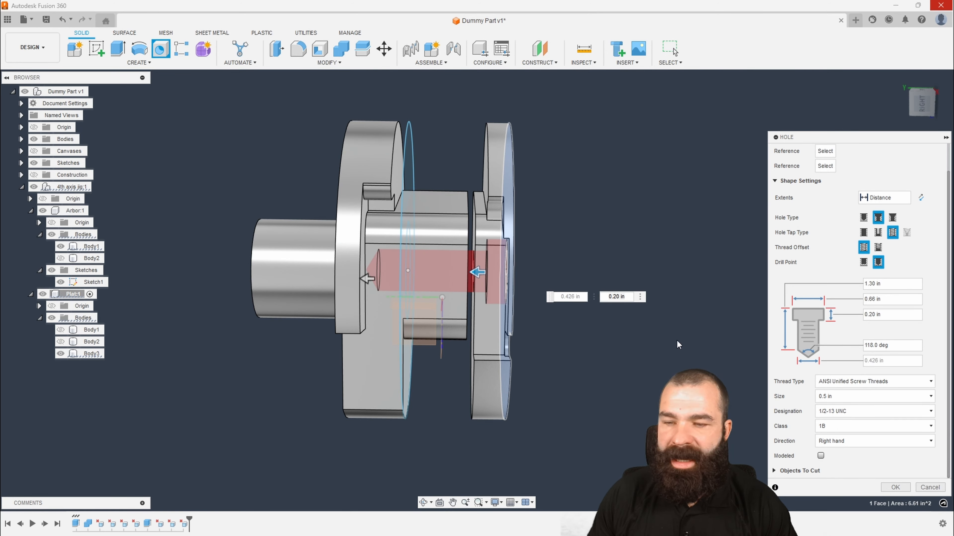
Accept the counterbored, tapped 1/2-13 UNC hole through the plate into the arbor.
shift+middle_drag(678, 344, 611, 319)
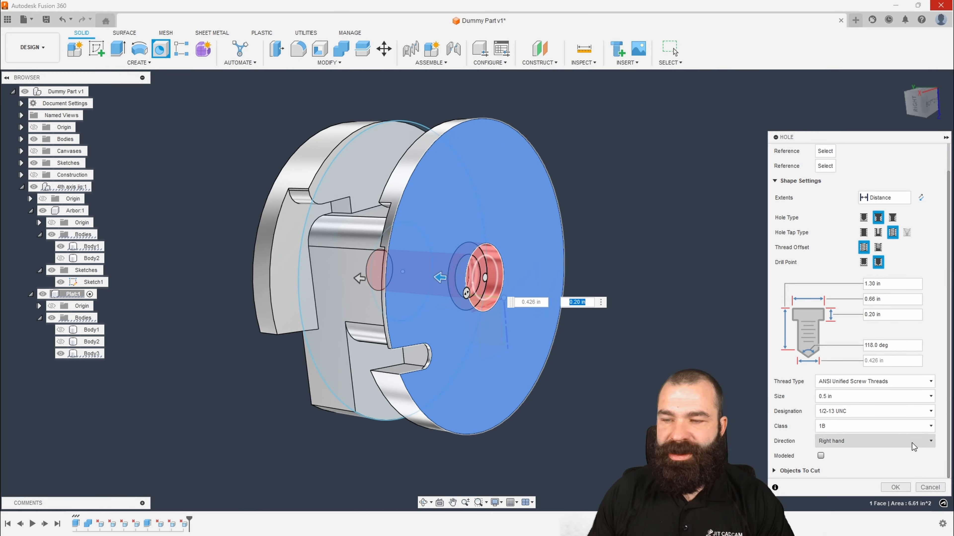
click(902, 489)
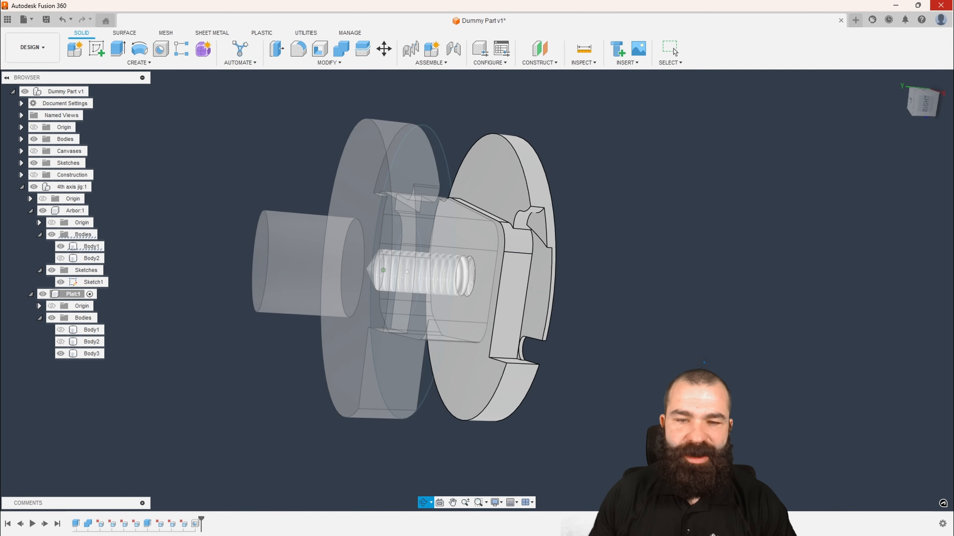
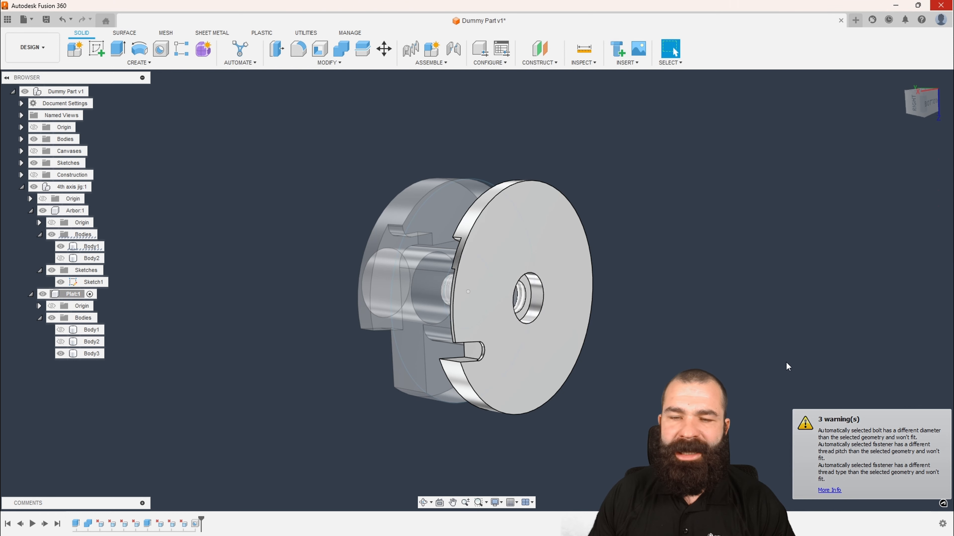
shift+middle_drag(691, 326, 690, 341)
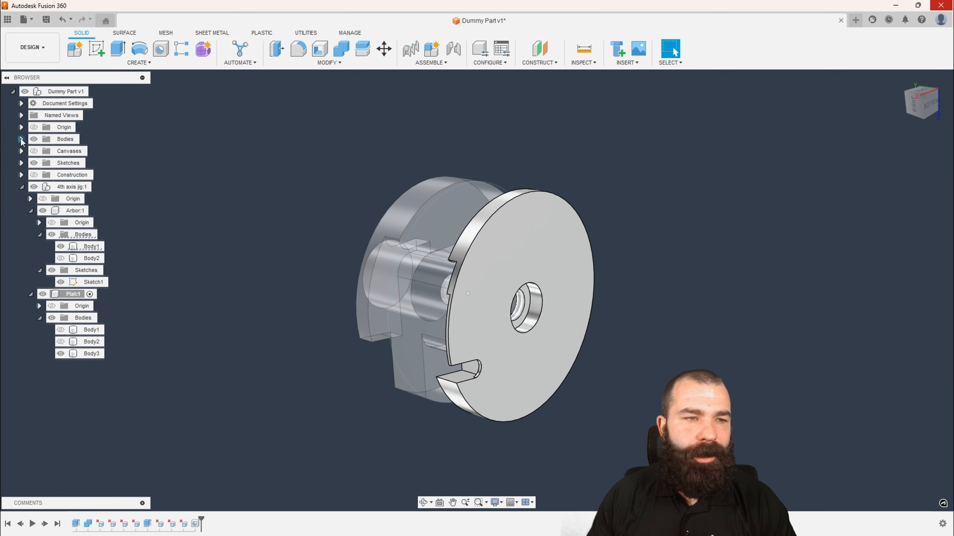
Show the receiver body again, make the top-level assembly active and hide the arbor's sketch.
click(21, 139)
click(43, 151)
click(99, 91)
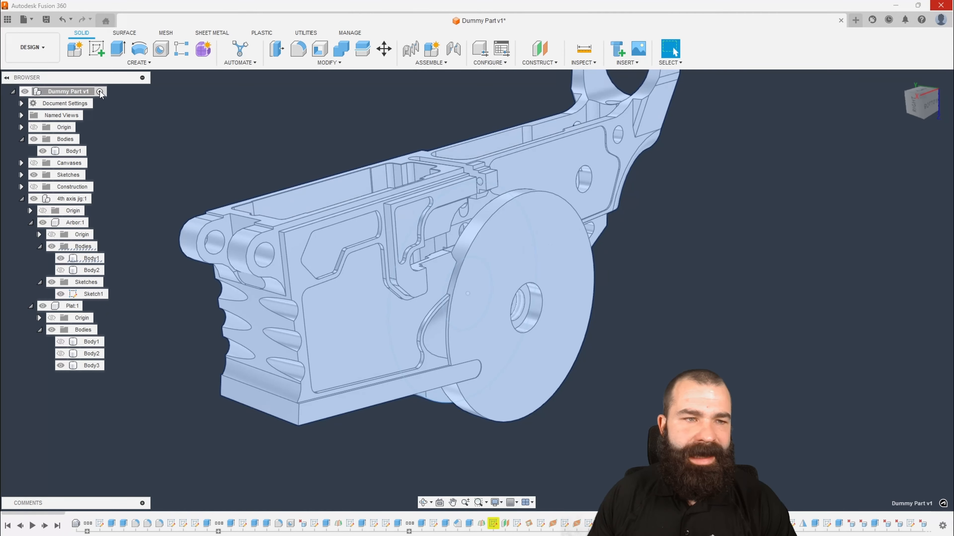
click(244, 137)
scroll(682, 289, down, 3)
mouse_move(638, 299)
shift+middle_down()
mouse_move(617, 282)
mouse_move(633, 297)
shift+middle_up()
click(60, 294)
mouse_move(376, 297)
shift+middle_down()
mouse_move(434, 299)
mouse_move(335, 302)
mouse_move(389, 313)
mouse_move(340, 299)
mouse_move(326, 327)
shift+middle_up()
scroll(279, 332, down, 2)
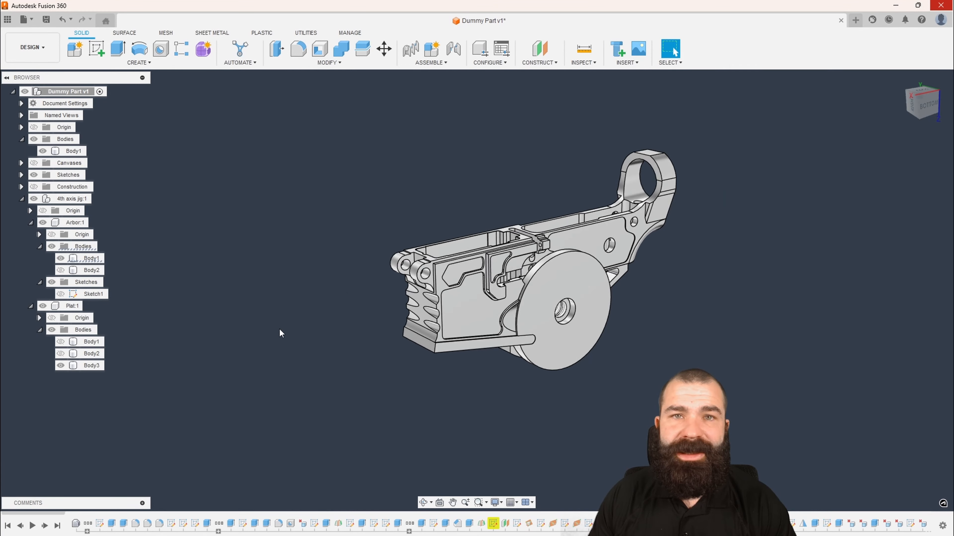
scroll(473, 287, up, 2)
Switch to the Manufacture workspace and clear the existing setup's selection.
click(32, 47)
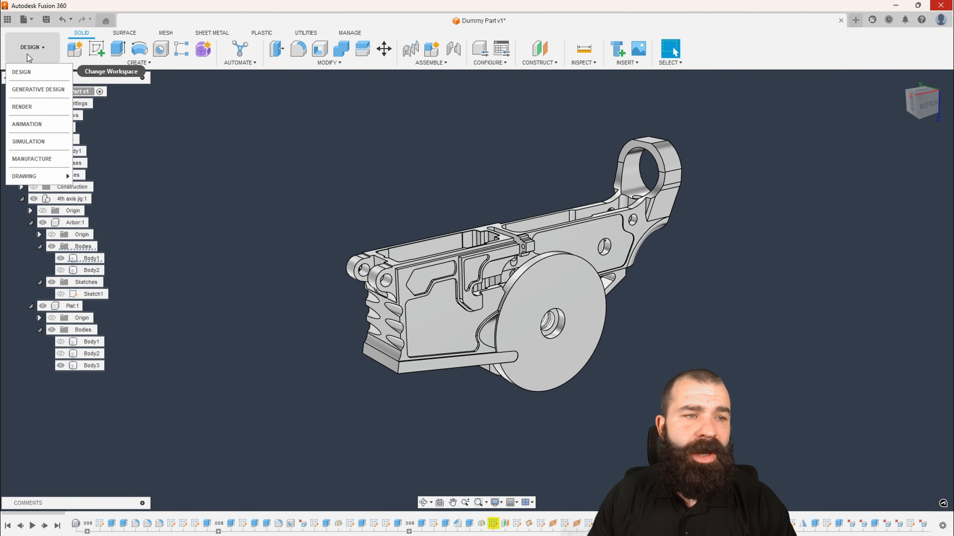
click(55, 158)
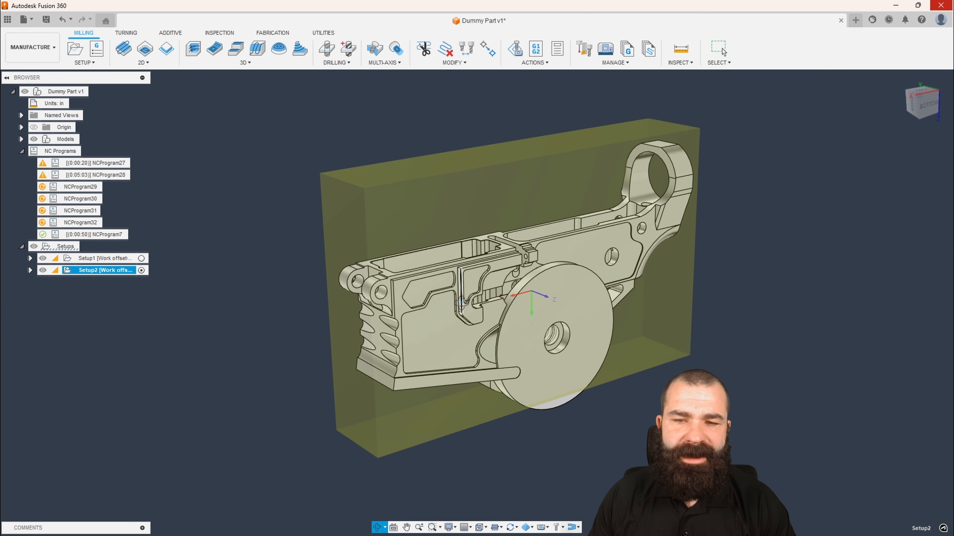
shift+middle_drag(333, 299, 347, 304)
click(225, 228)
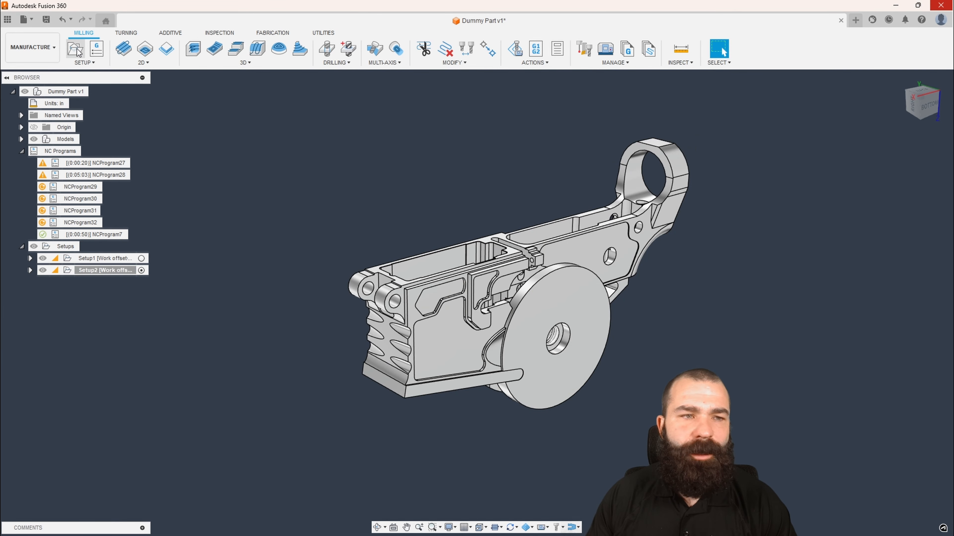
Create a new milling setup oriented by Z and X axes, with the receiver's flat upper deck face as the Z axis.
click(76, 49)
click(911, 256)
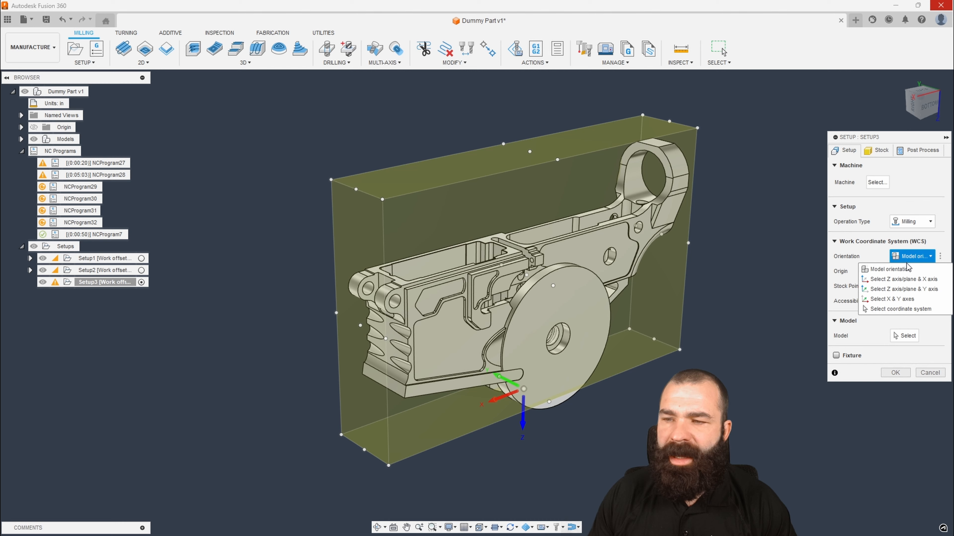
click(907, 280)
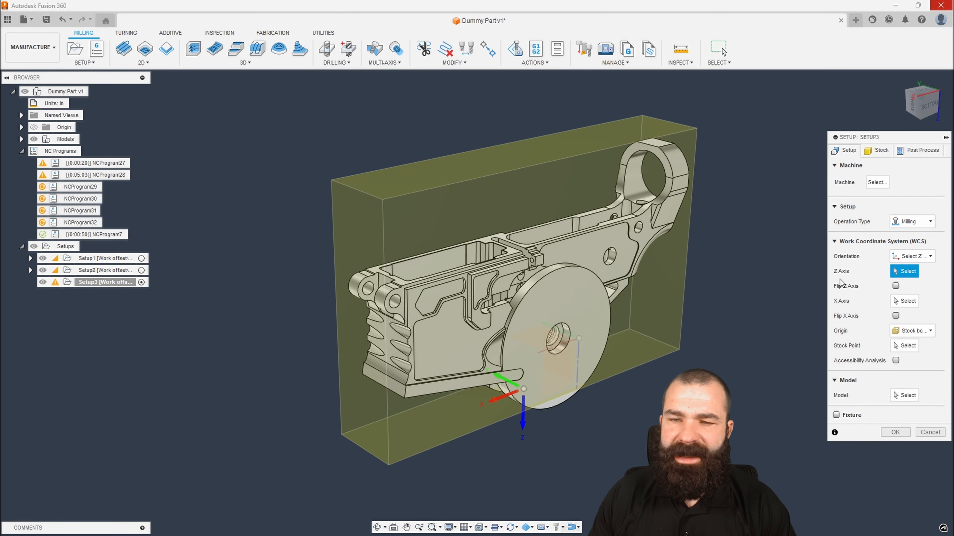
scroll(505, 260, up, 8)
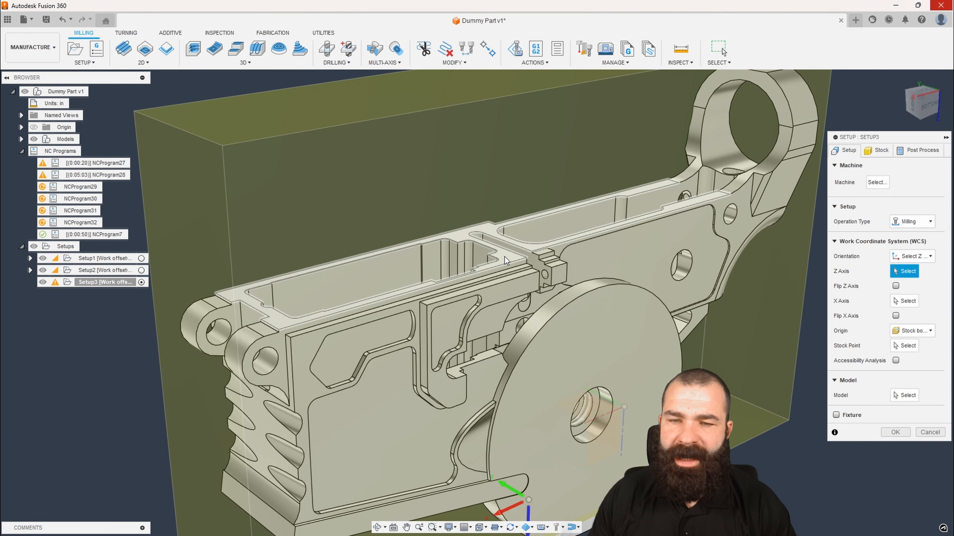
click(504, 261)
scroll(507, 263, down, 5)
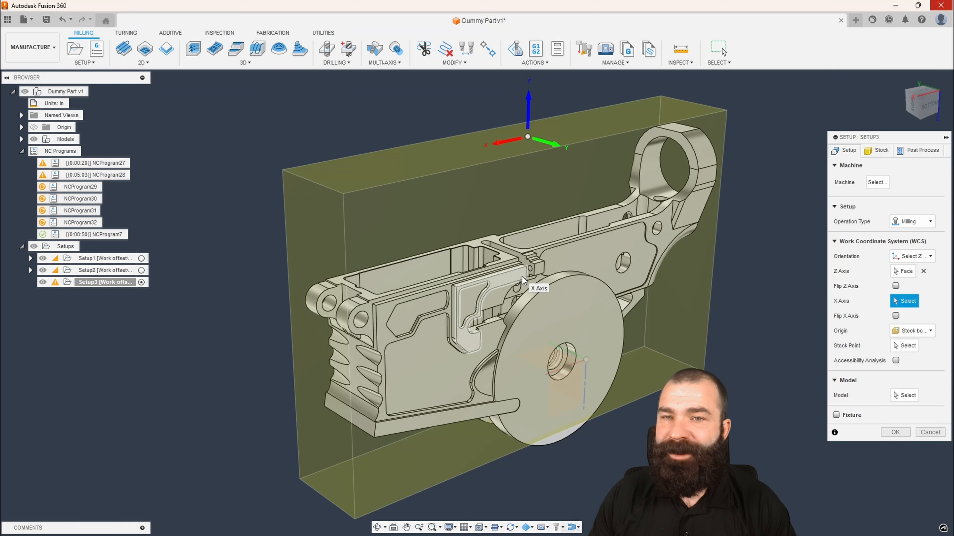
Take the setup's X axis from the mating plate's outer circular face and flip its direction.
click(566, 322)
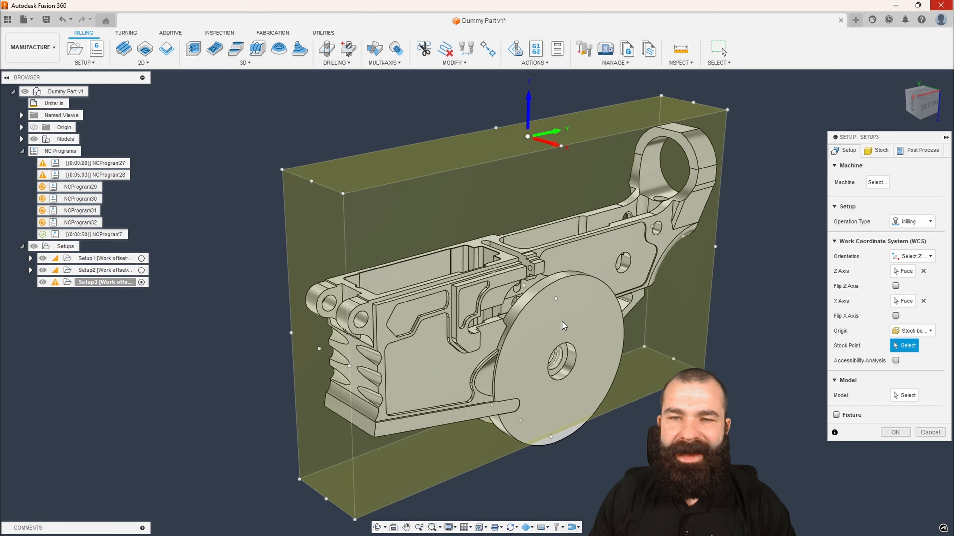
shift+middle_drag(561, 322, 441, 307)
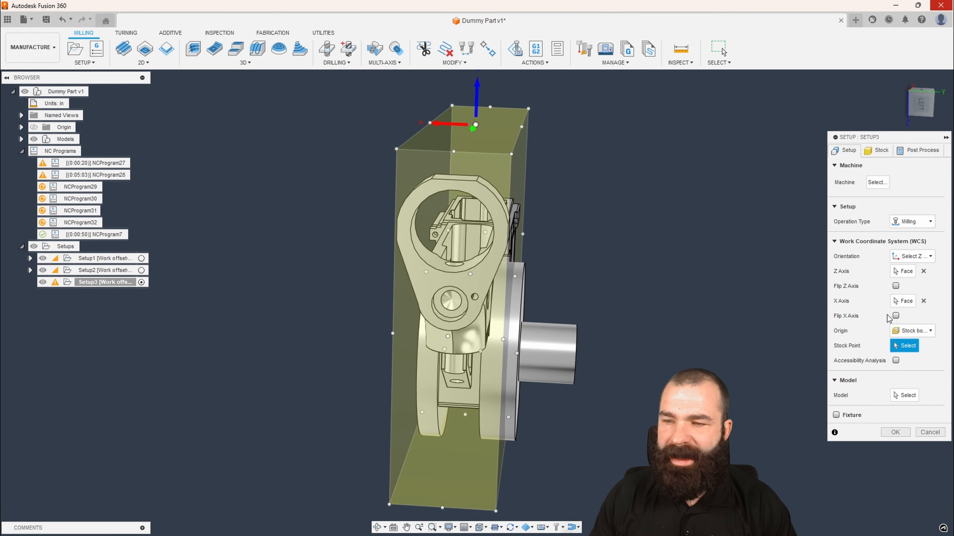
shift+middle_drag(704, 338, 545, 327)
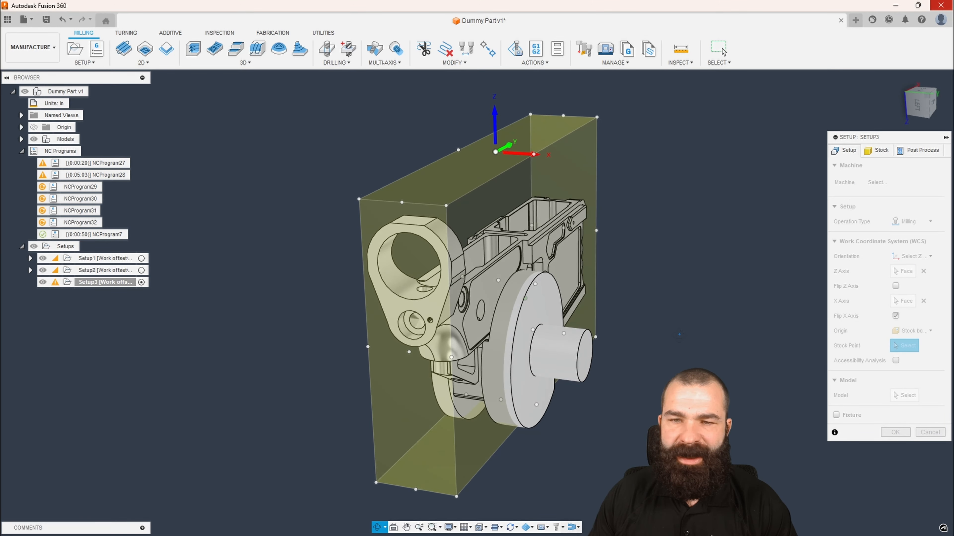
scroll(479, 321, down, 3)
shift+middle_drag(479, 321, 532, 334)
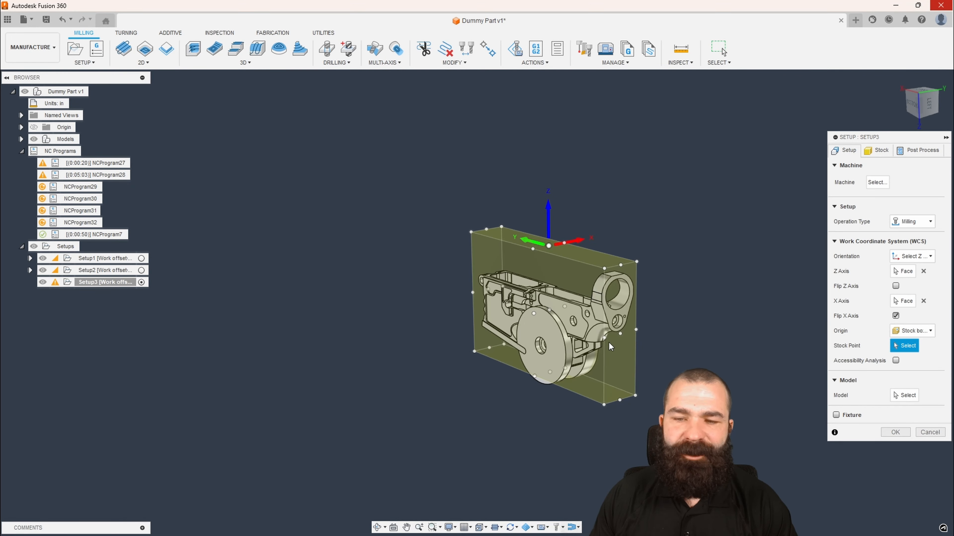
shift+middle_drag(620, 320, 643, 355)
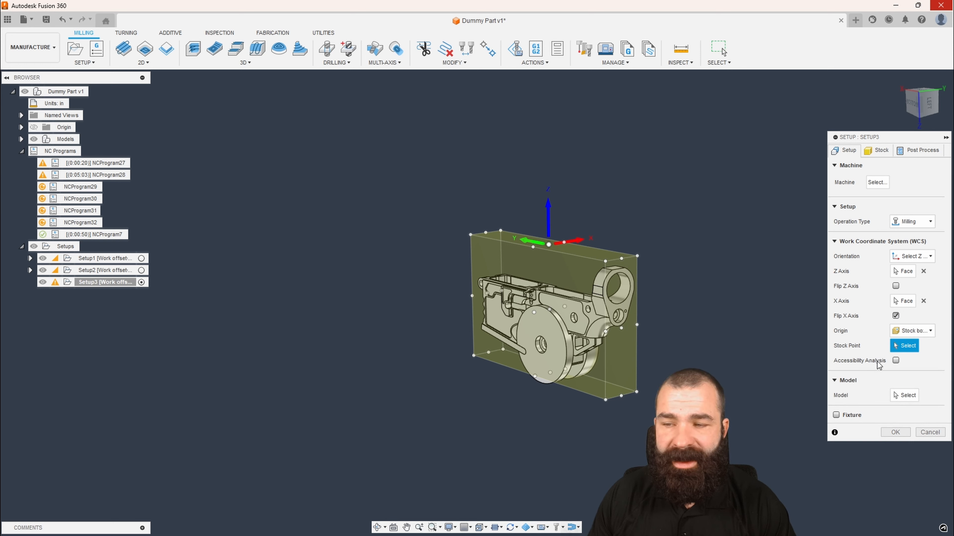
Set the work coordinate origin to a selected point at the centre of the circular edge where the arbor shaft meets its flange.
click(913, 332)
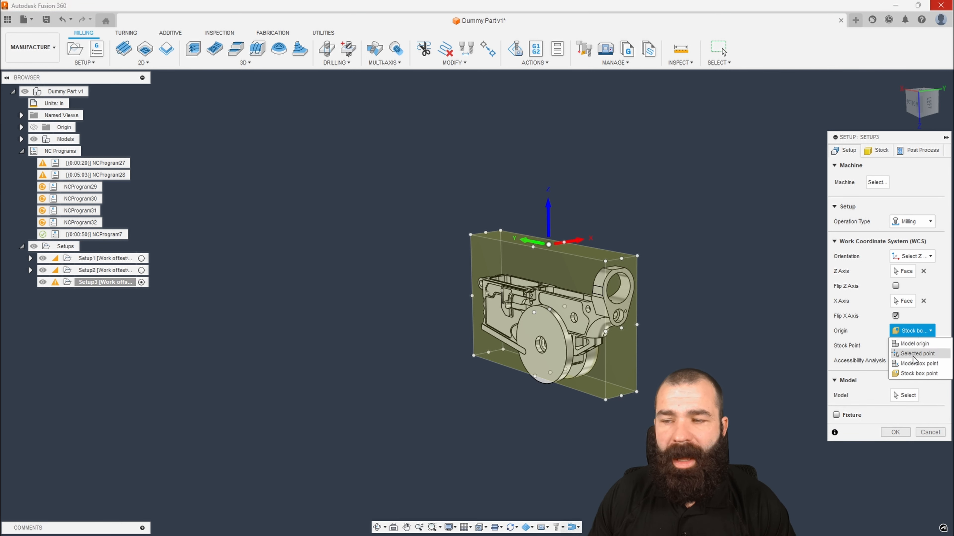
click(916, 353)
shift+middle_drag(742, 340, 680, 344)
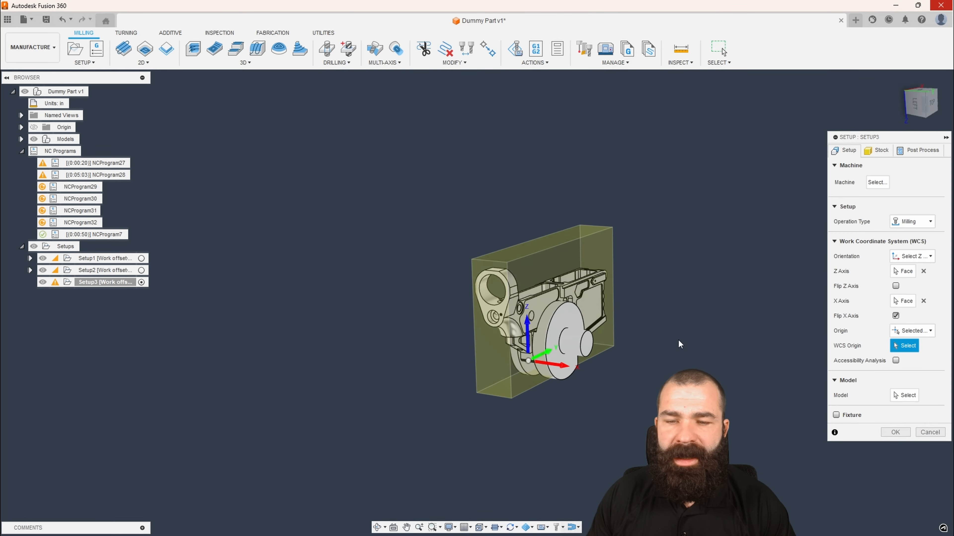
scroll(567, 342, up, 2)
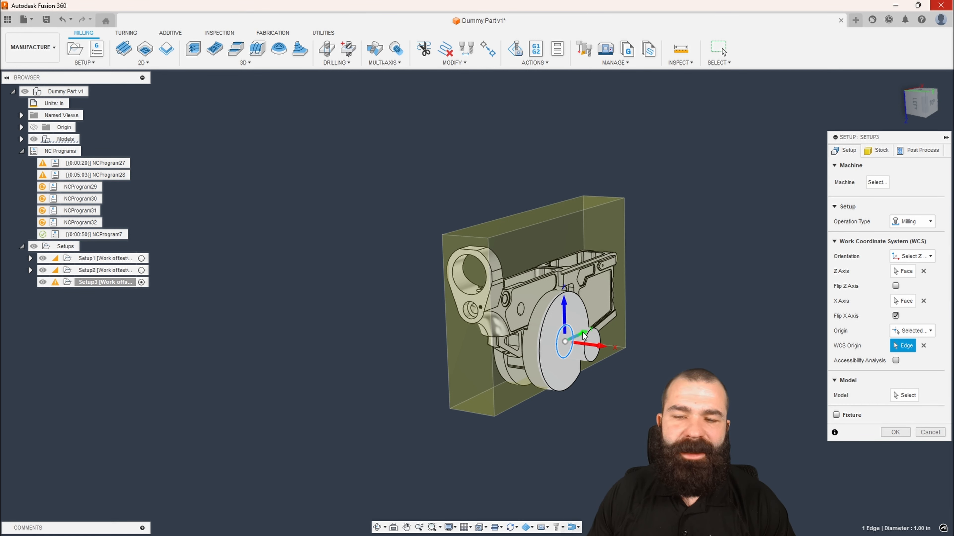
shift+middle_drag(670, 373, 785, 383)
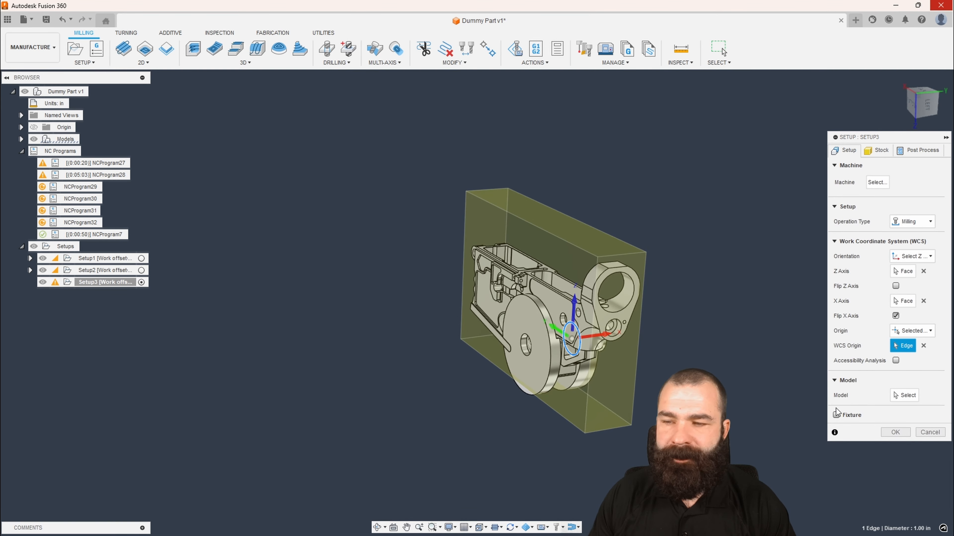
Assign the receiver body as the setup's model and accept the setup.
click(894, 432)
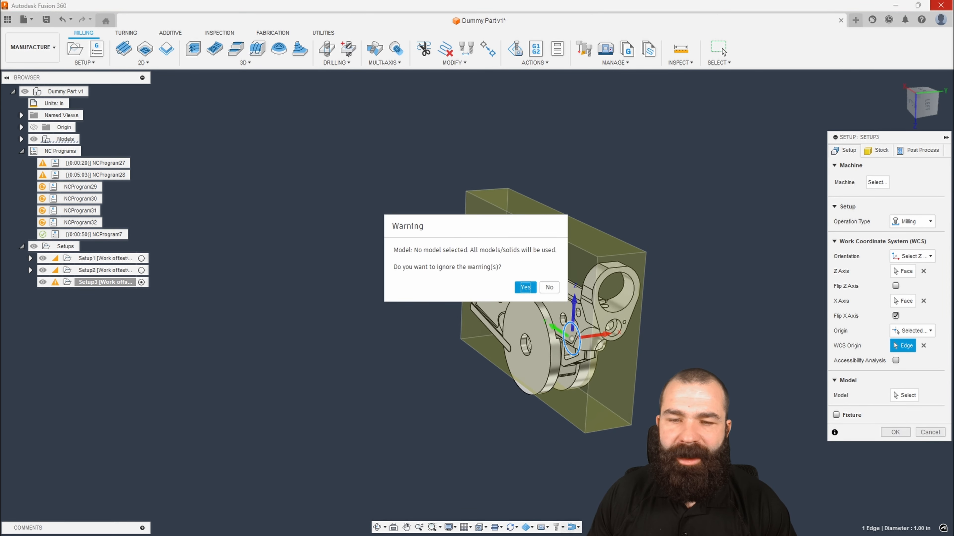
click(549, 287)
click(631, 320)
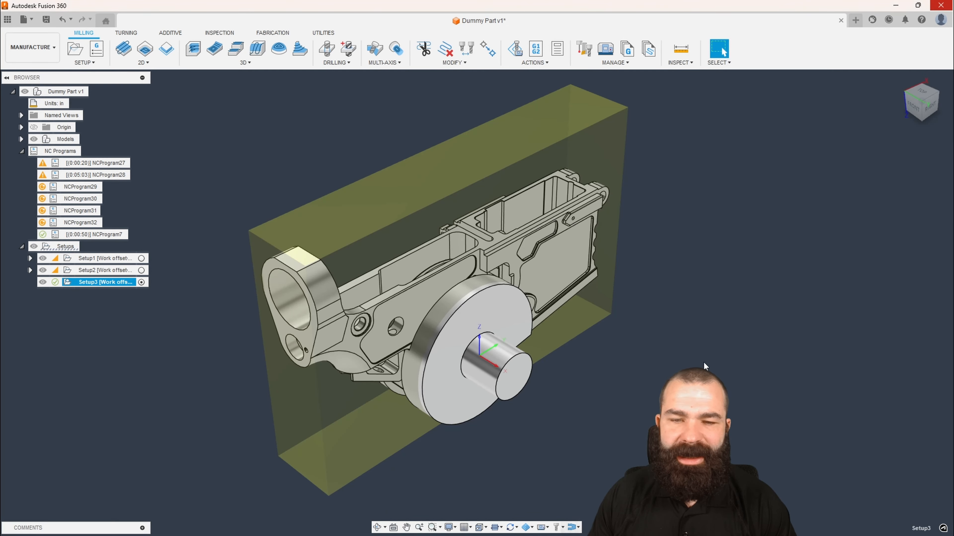
scroll(704, 362, down, 2)
shift+middle_drag(700, 362, 627, 371)
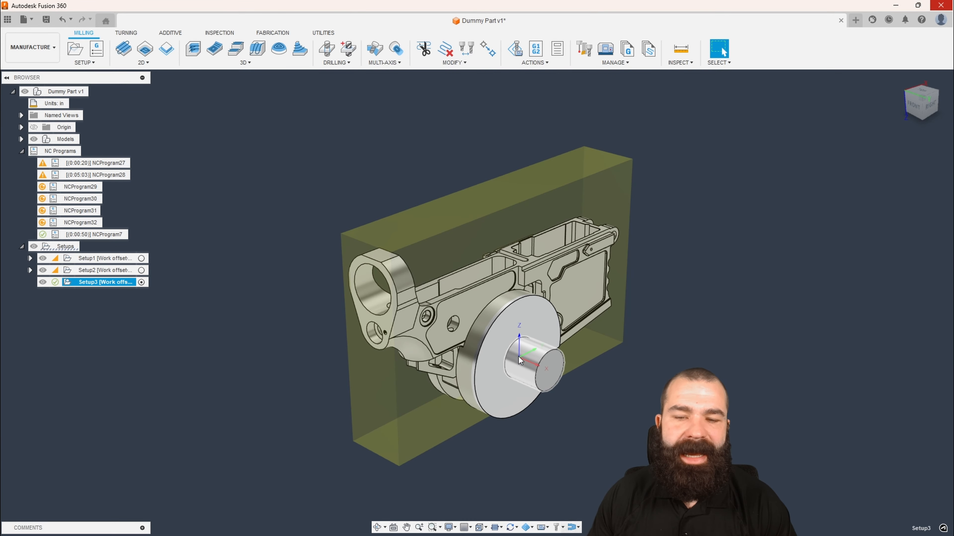
shift+middle_drag(533, 357, 698, 353)
Start a 2D Bore operation using tool 6, the 1/2" flat end mill (.5 3F 1.625 LOC).
click(147, 63)
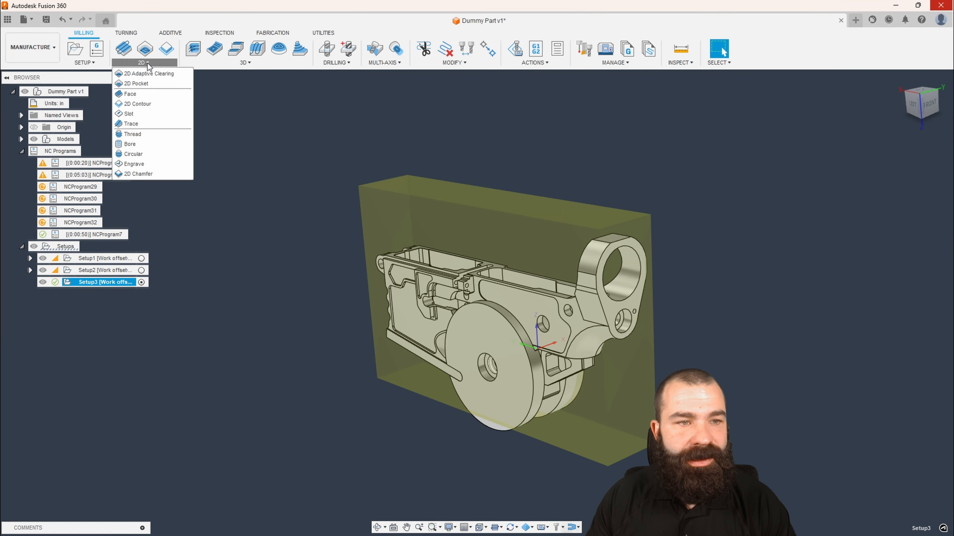
click(147, 148)
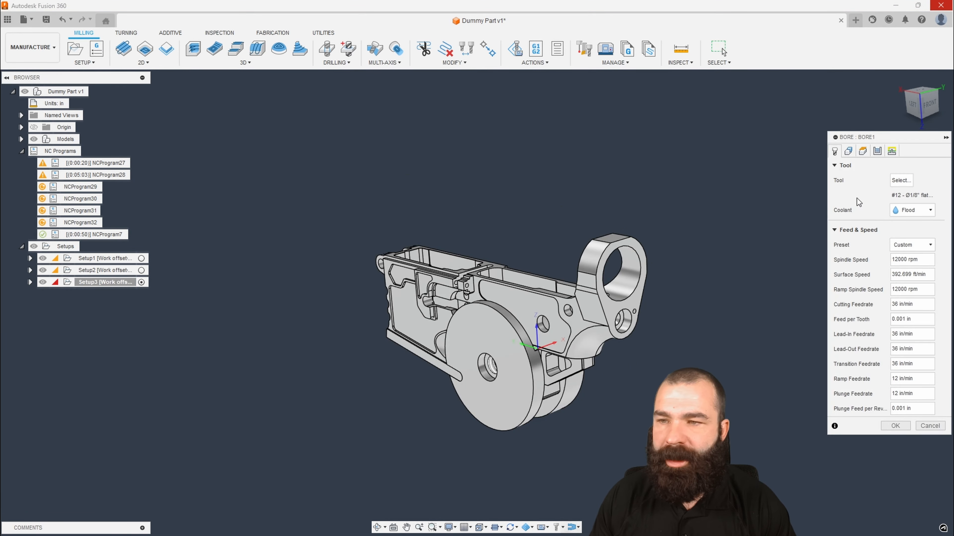
click(901, 180)
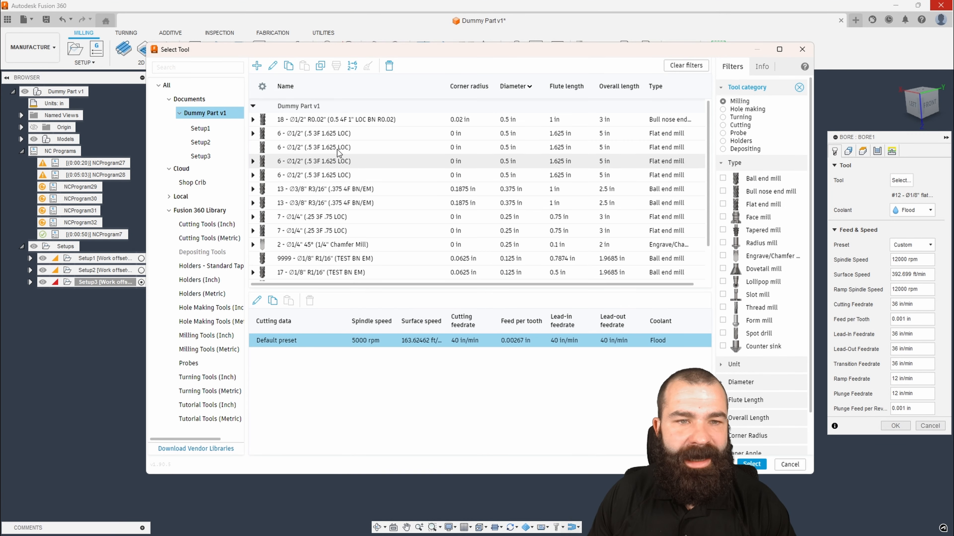
click(338, 134)
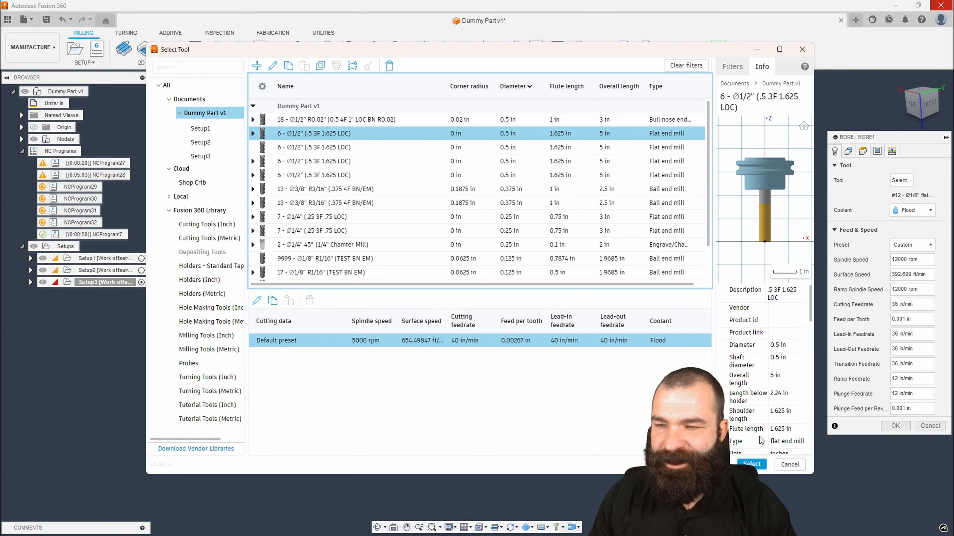
click(752, 465)
Enable tool orientation for the bore and align its Z axis with a face so it points out of the receiver's rear end.
click(848, 151)
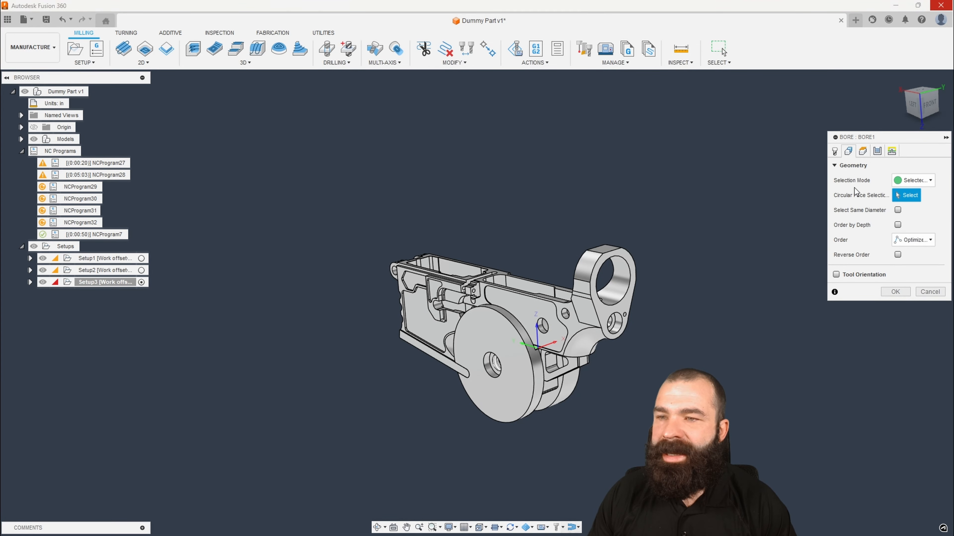
click(837, 275)
mouse_move(732, 323)
shift+middle_down()
mouse_move(590, 363)
mouse_move(557, 330)
mouse_move(676, 326)
mouse_move(745, 297)
mouse_move(717, 314)
shift+middle_up()
click(557, 330)
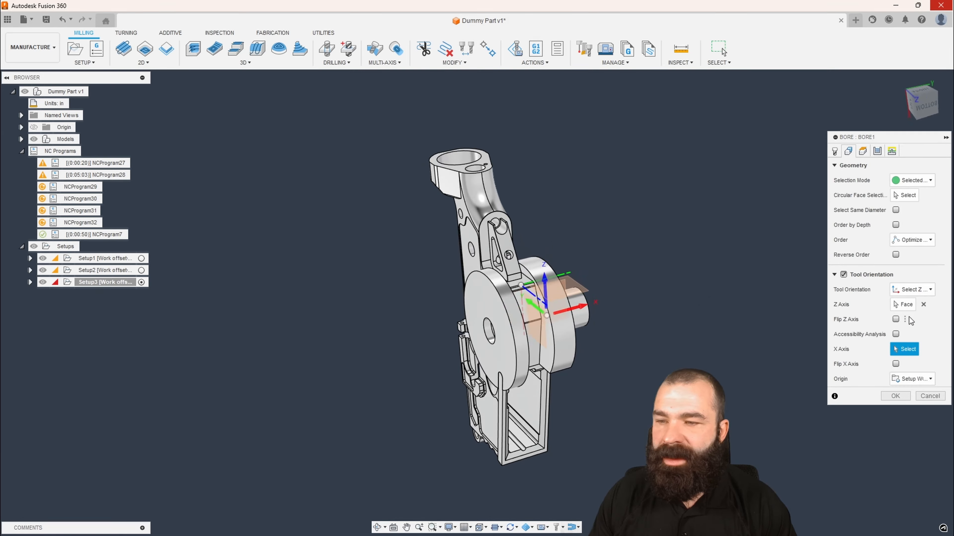
Choose the inner cylindrical face of the receiver's large rear ring as the bore geometry and generate the toolpath.
click(905, 197)
click(463, 158)
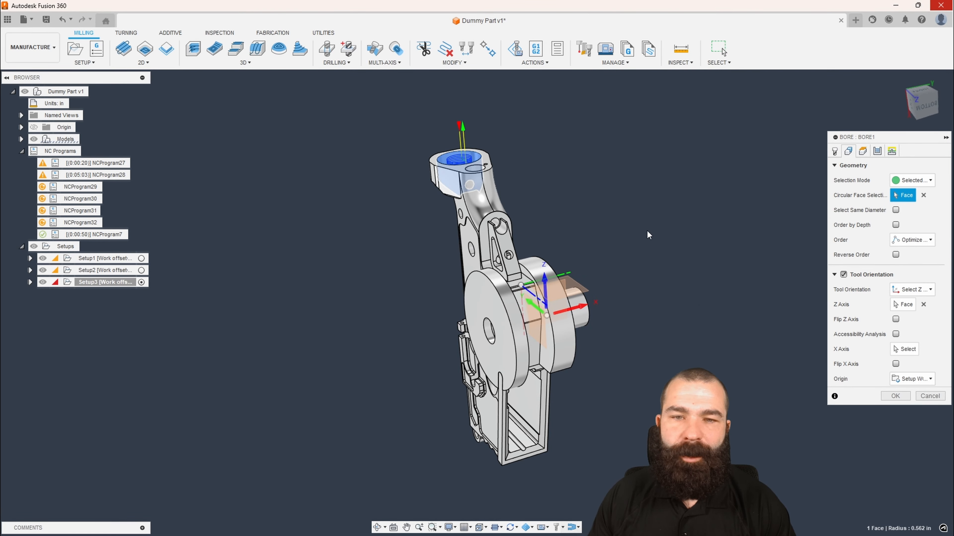
mouse_move(648, 234)
shift+middle_down()
mouse_move(637, 242)
mouse_move(657, 240)
shift+middle_up()
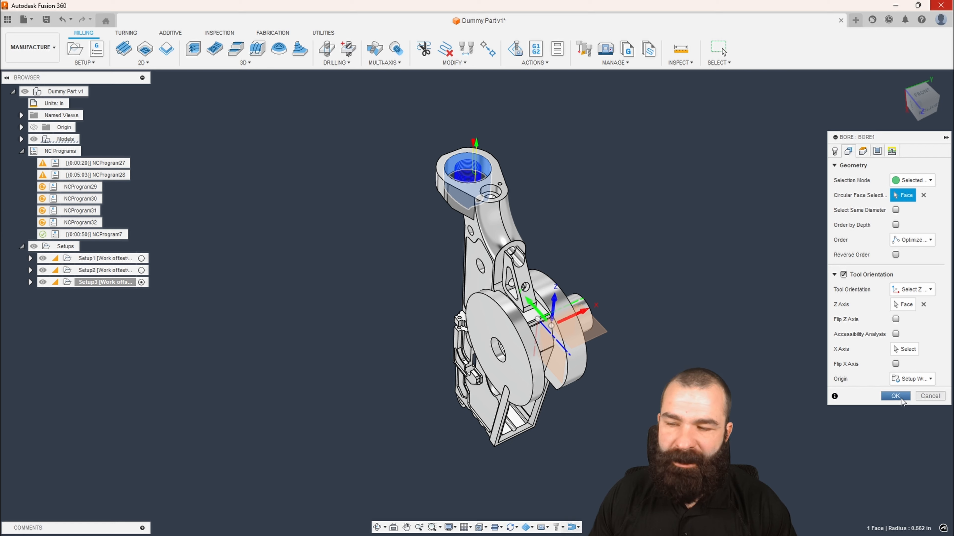
click(895, 396)
mouse_move(762, 343)
shift+middle_down()
mouse_move(735, 311)
mouse_move(740, 341)
mouse_move(769, 360)
shift+middle_up()
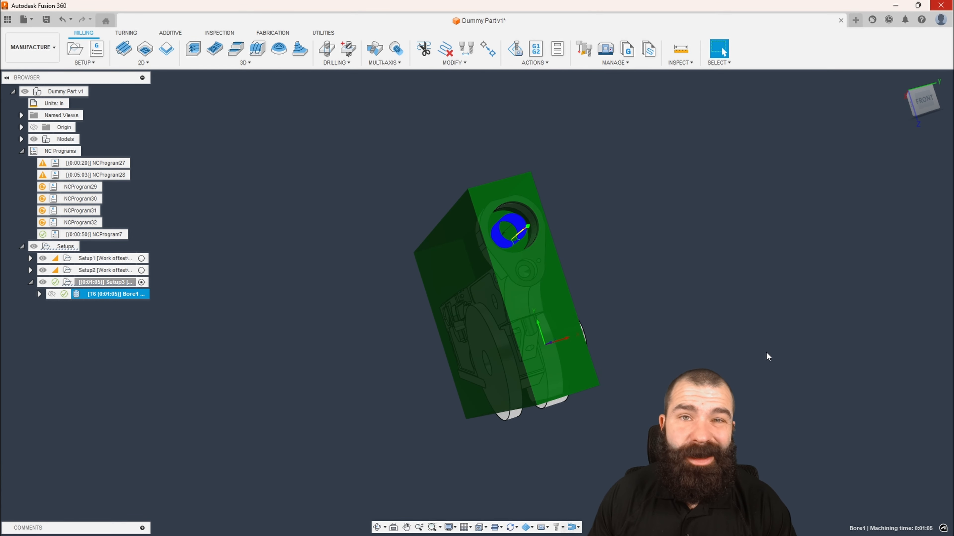
click(312, 255)
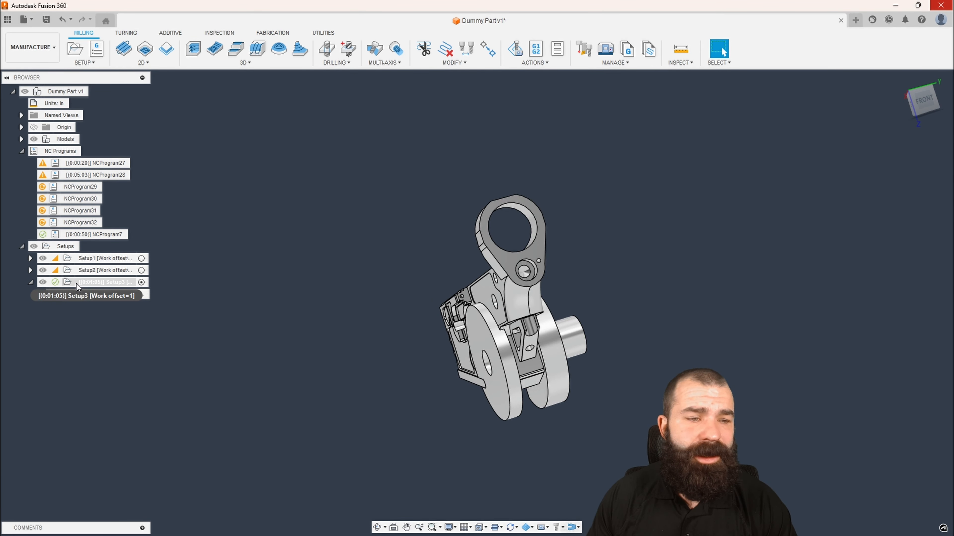
Open the third setup for editing.
double_click(77, 282)
click(877, 182)
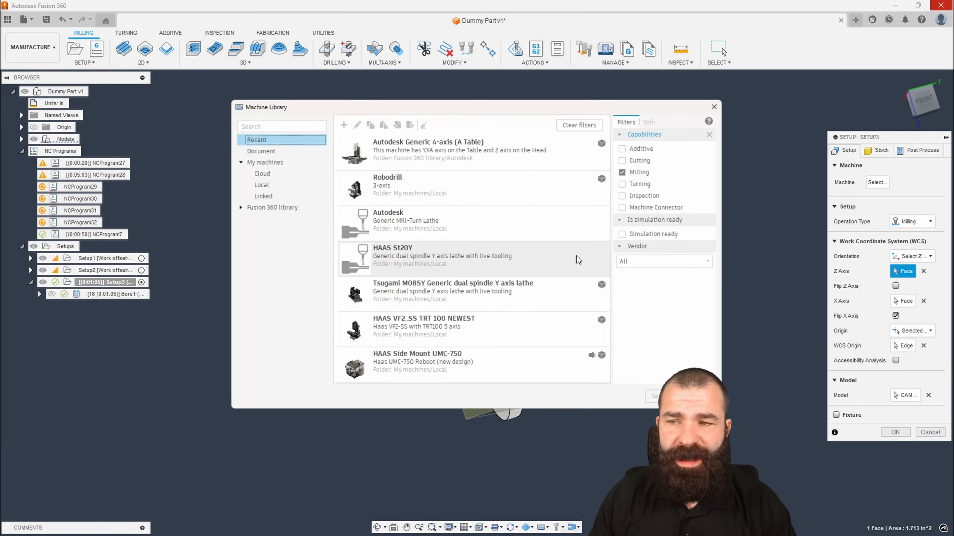
click(469, 154)
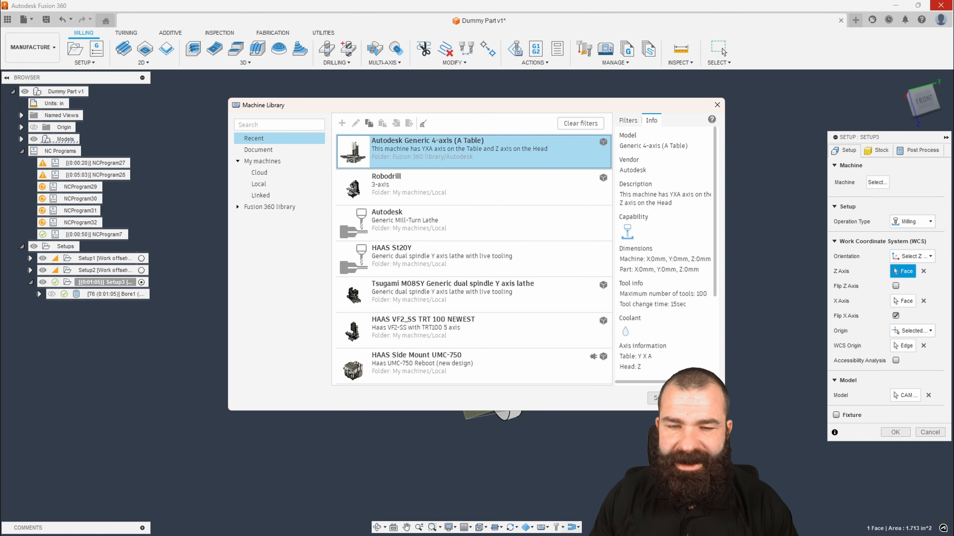
click(662, 398)
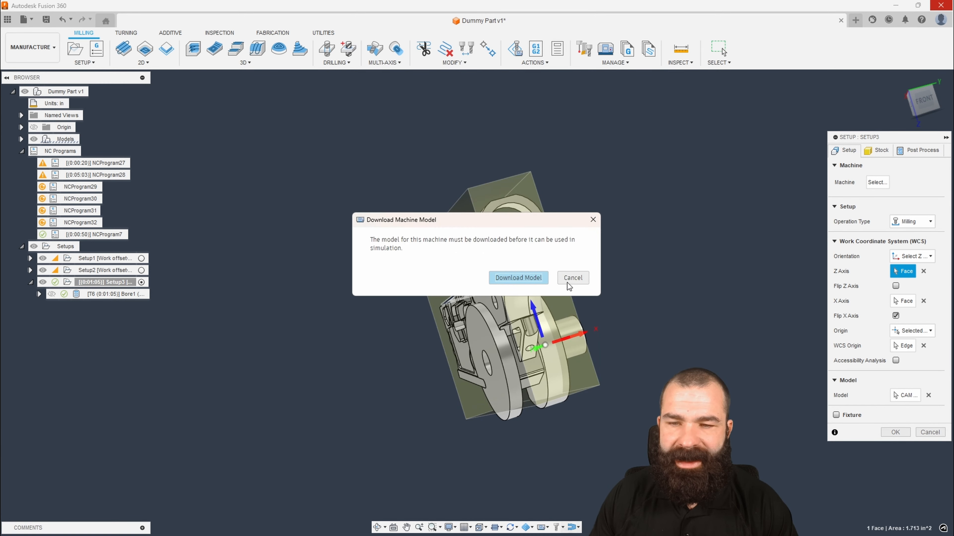
click(573, 278)
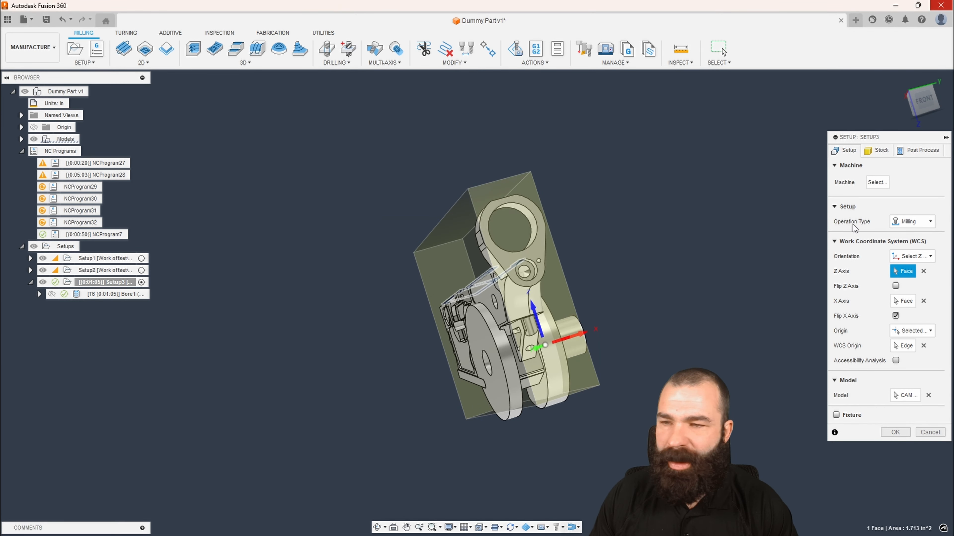
Assign the Autodesk Generic 4-axis (A Table) machine from the local machine library to the setup.
click(877, 182)
click(259, 184)
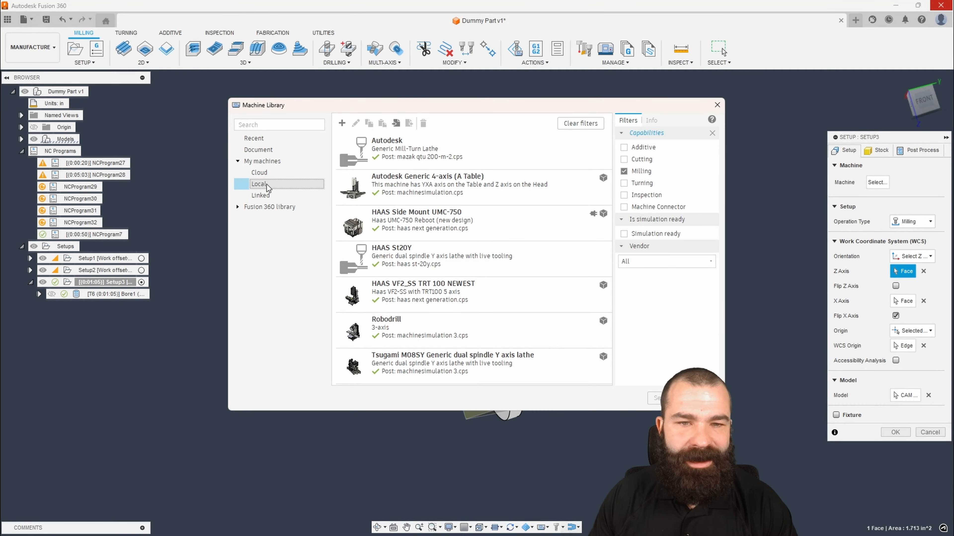
click(442, 189)
click(663, 399)
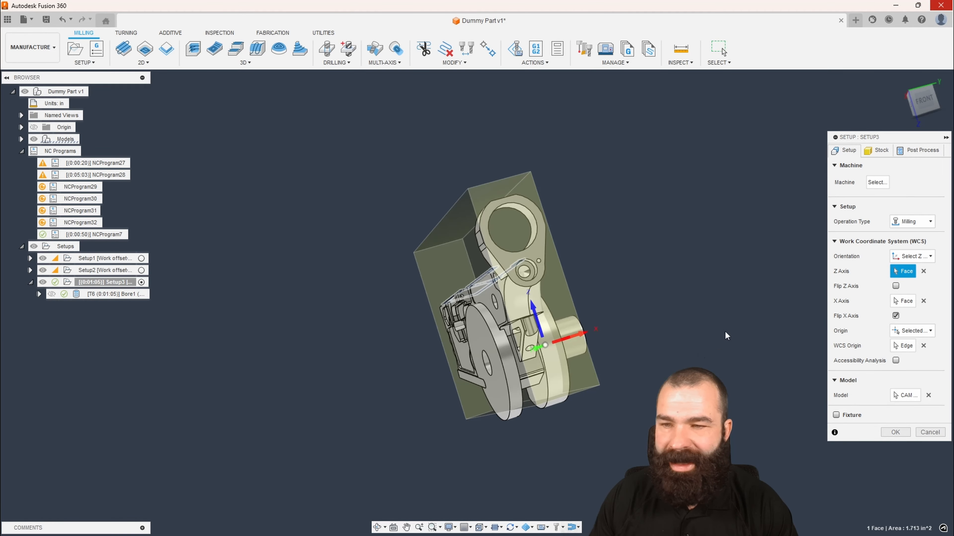
Set the part attach point to a selected point and attach the jig's circular edge to a circular edge on the rotary table face.
click(864, 151)
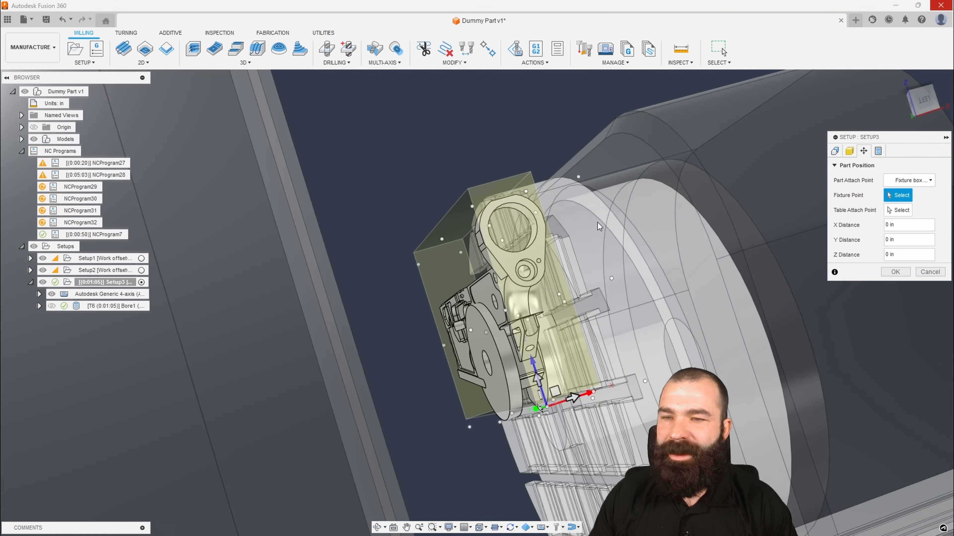
shift+middle_drag(622, 247, 638, 296)
scroll(671, 288, down, 1)
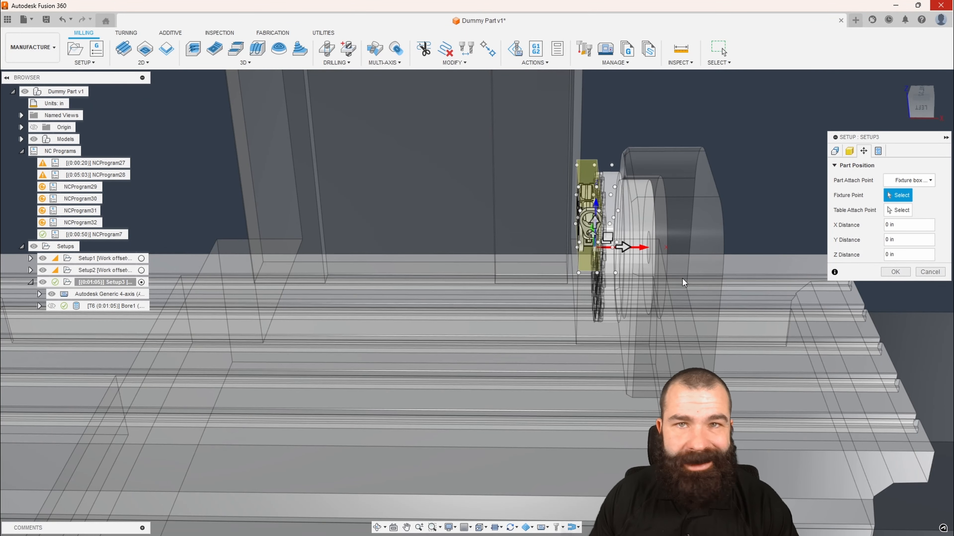
click(909, 181)
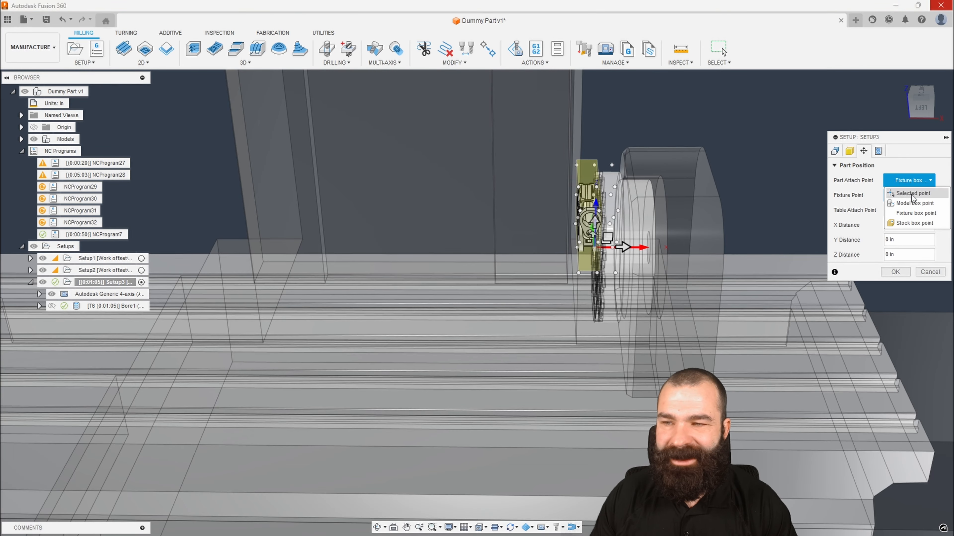
click(913, 193)
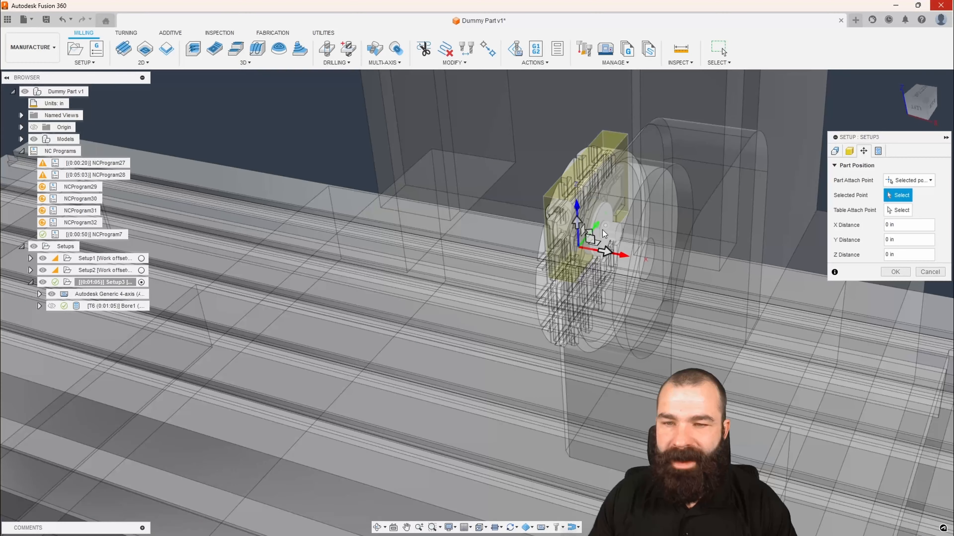
click(617, 233)
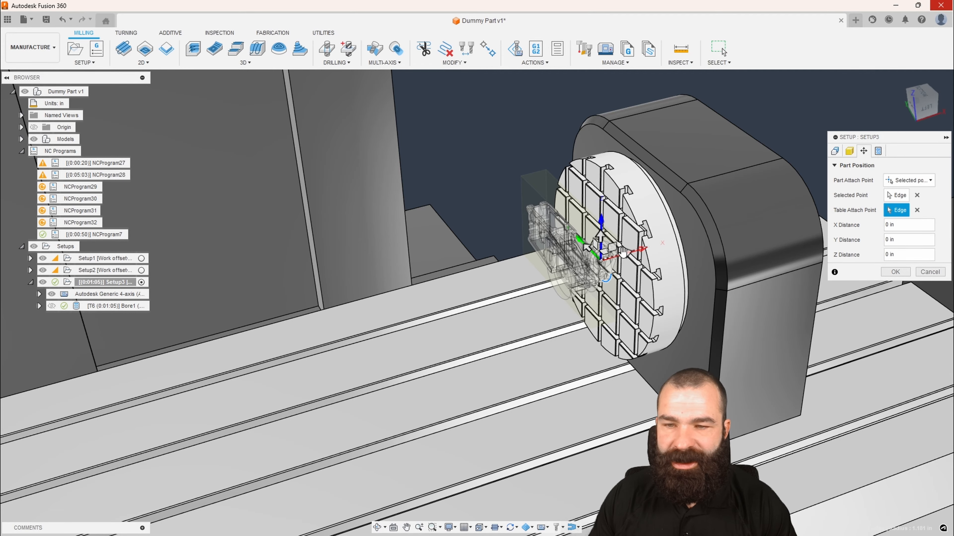
Offset the part position by -2 in along X from the rotary table and accept the setup.
drag(624, 253, 591, 261)
mouse_move(661, 297)
shift+middle_down()
mouse_move(634, 289)
mouse_move(664, 300)
shift+middle_up()
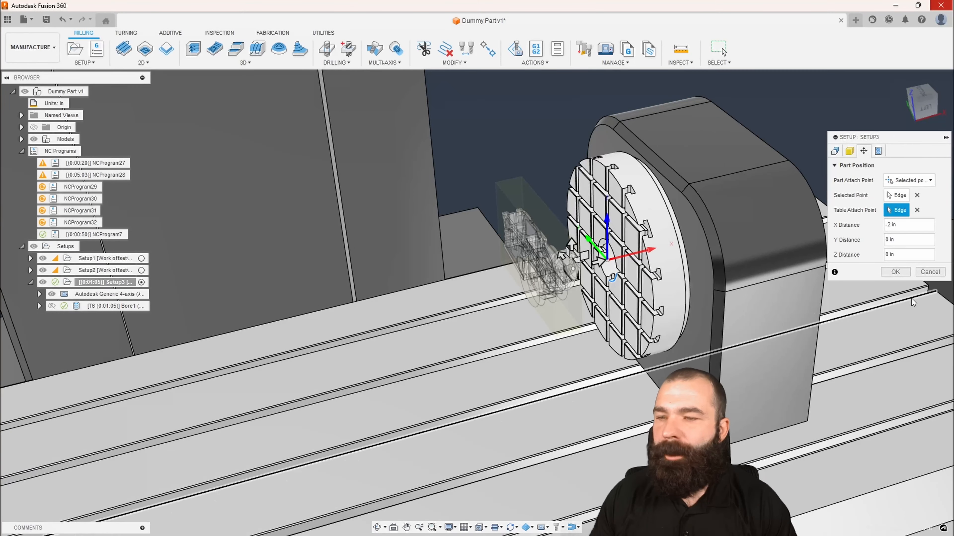
click(895, 271)
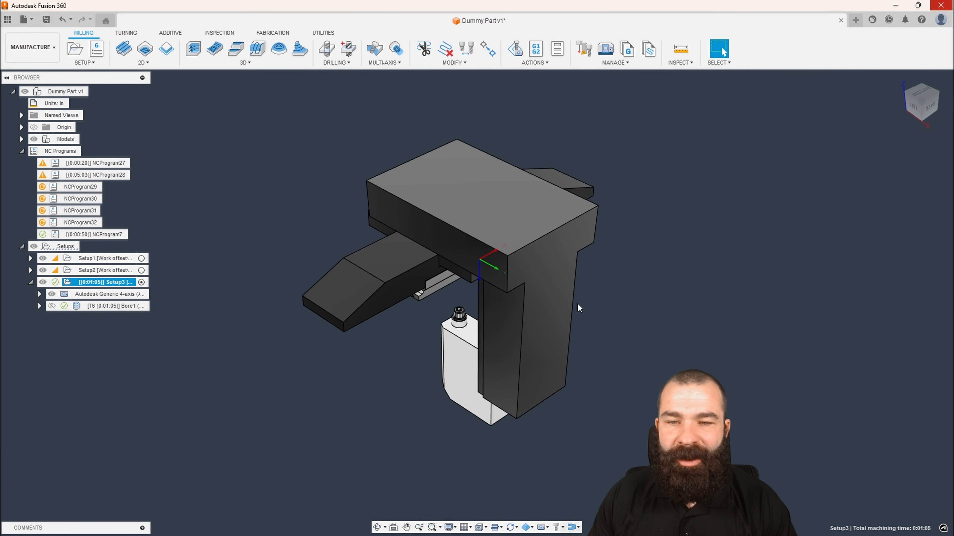
Start the machine simulation of the bore operation and inspect how the part and tool sit at the rotary table.
shift+middle_drag(517, 158, 464, 144)
click(917, 109)
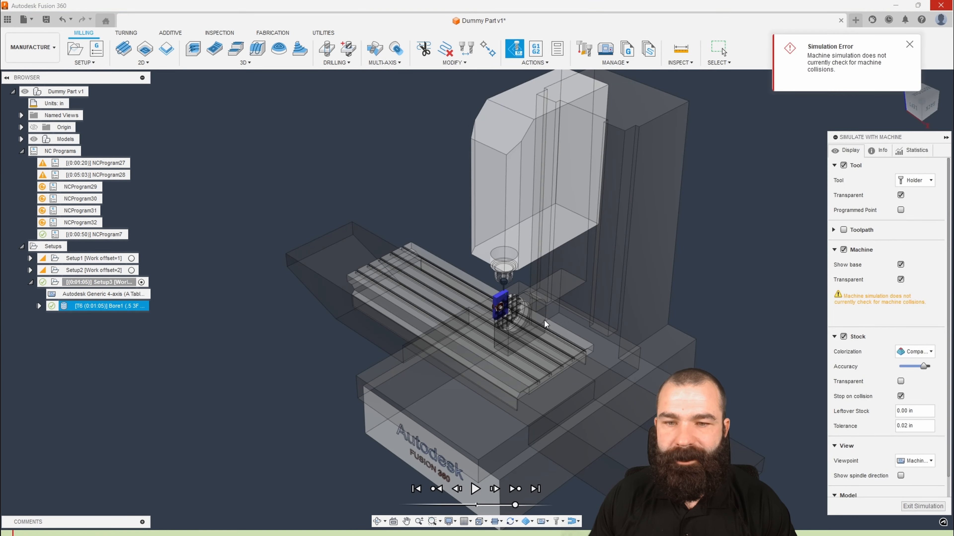
mouse_move(544, 320)
shift+middle_down()
mouse_move(564, 306)
mouse_move(558, 326)
mouse_move(559, 314)
shift+middle_up()
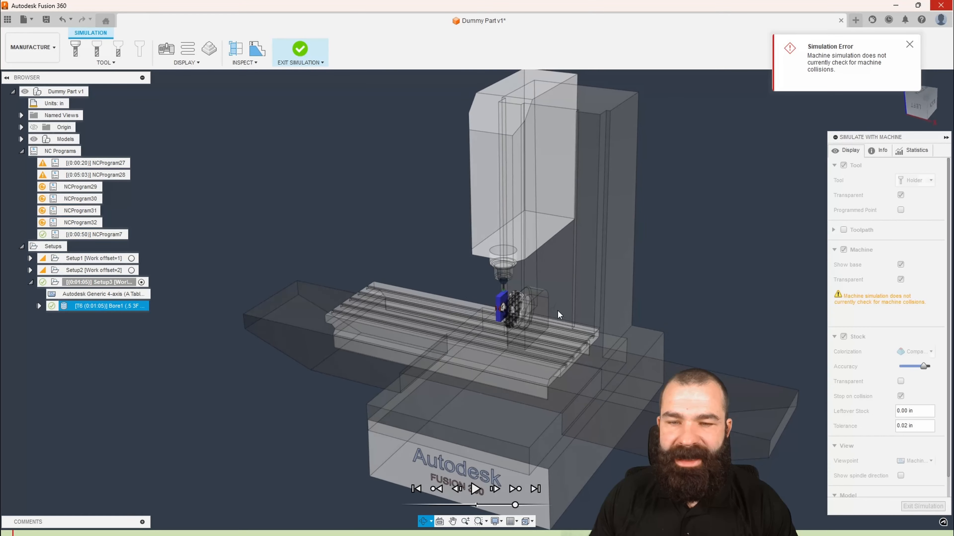
scroll(486, 336, up, 4)
scroll(544, 272, up, 3)
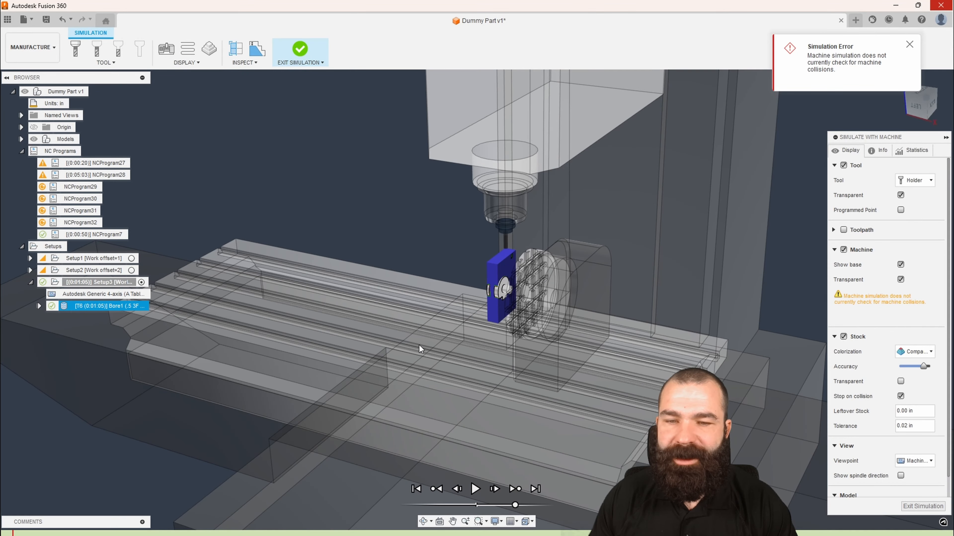